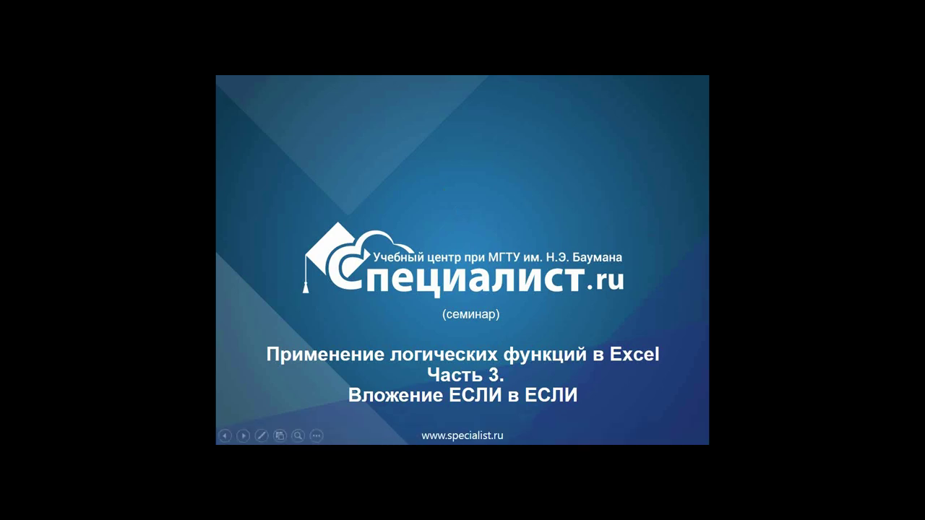
Step: Advance past the presenter and course-list slides to 'Цепочка семинаров по теме'
{"action": "key", "text": "Right"}
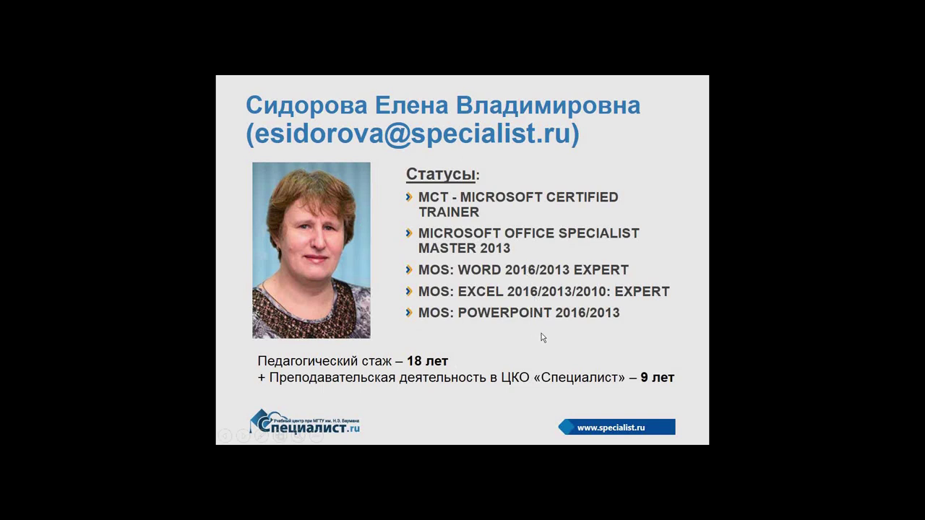
{"action": "left_click", "coordinate": [636, 333]}
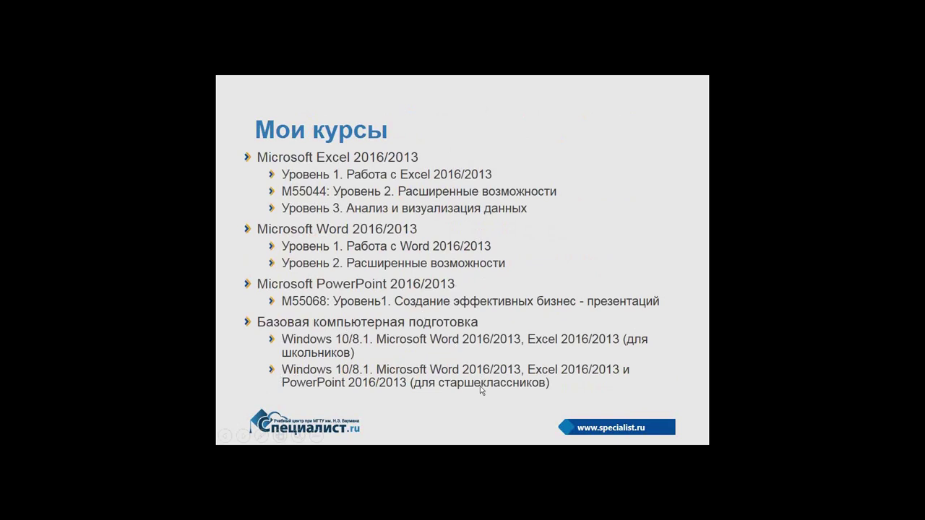
{"action": "left_click", "coordinate": [577, 223]}
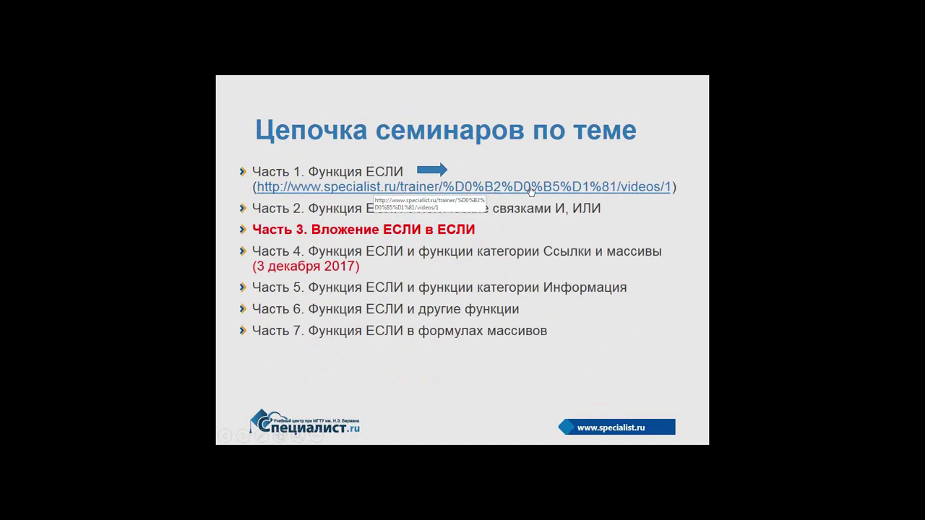
{"action": "left_click", "coordinate": [452, 190]}
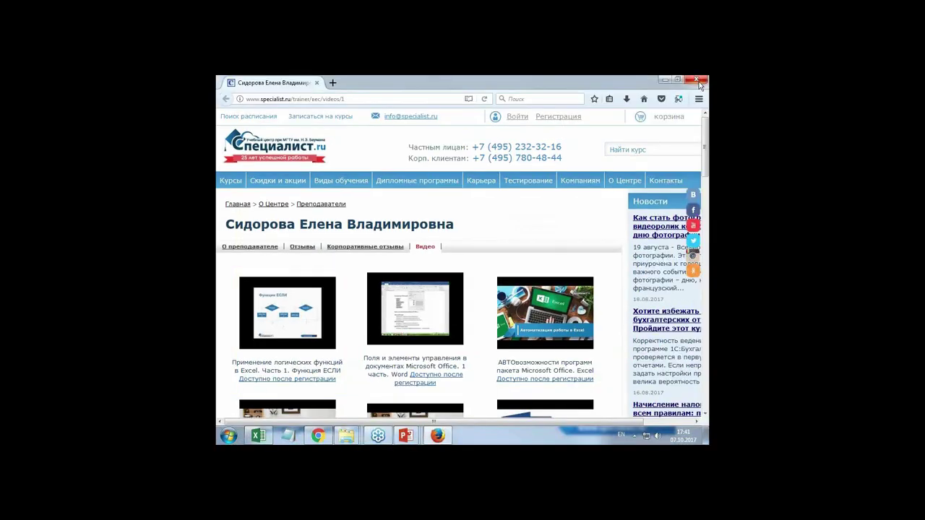
{"action": "left_click", "coordinate": [698, 80]}
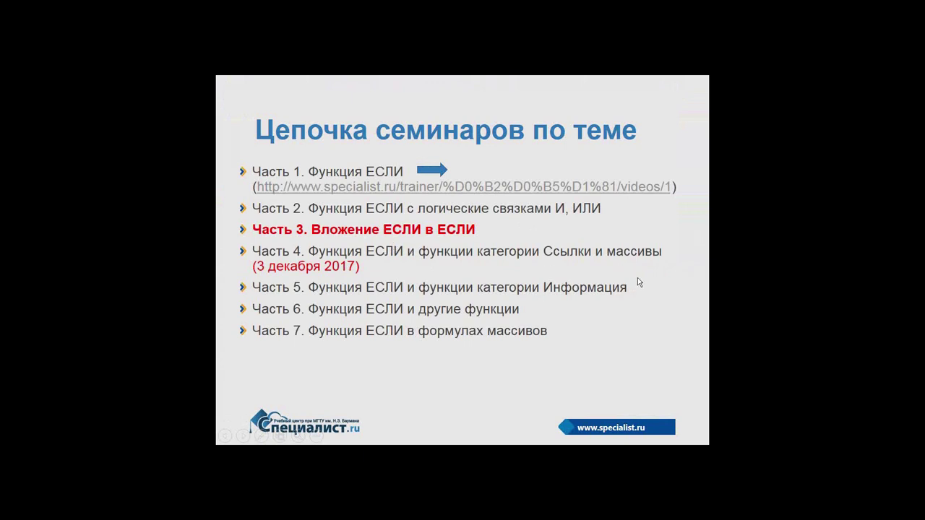
Step: Exit the slideshow back to editing view at slide 4 of 9
{"action": "key", "text": "Escape"}
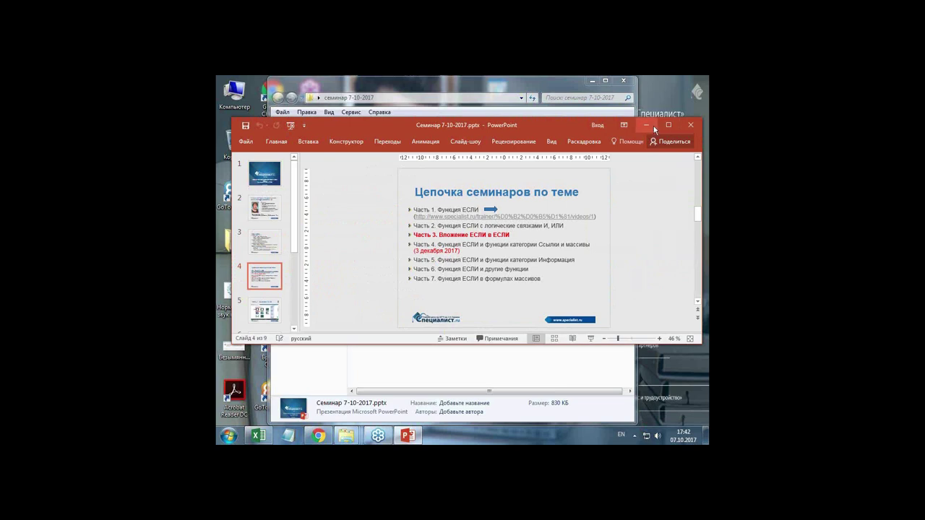
Step: Minimize PowerPoint and open задание к семинару 7-10-2017.xlsx from the seminar folder
{"action": "left_click", "coordinate": [653, 126]}
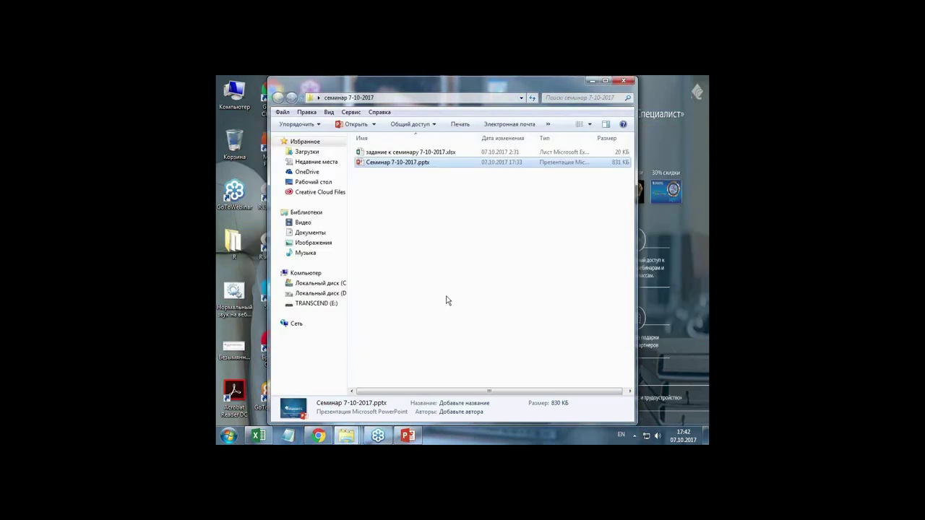
{"action": "double_click", "coordinate": [359, 153]}
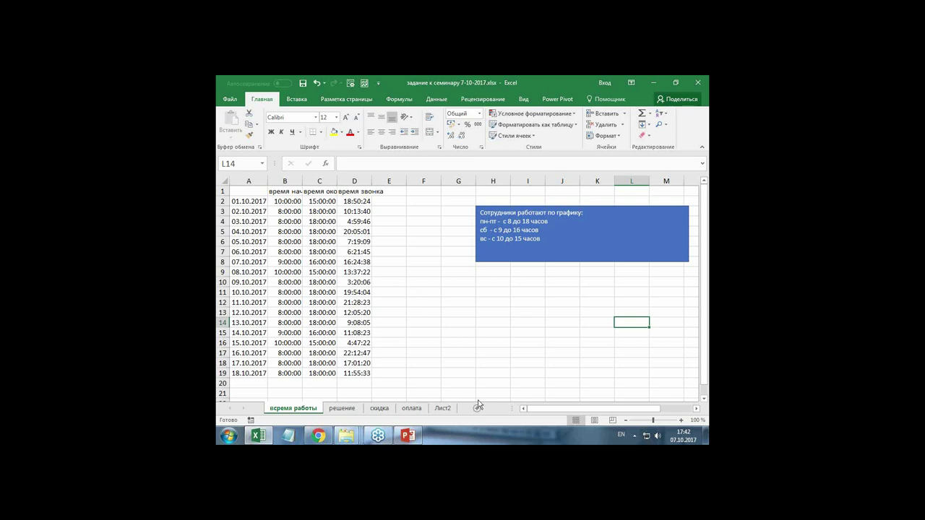
Step: Insert a new sheet Лист1, move it to the front, and select cell A1
{"action": "left_click", "coordinate": [476, 409]}
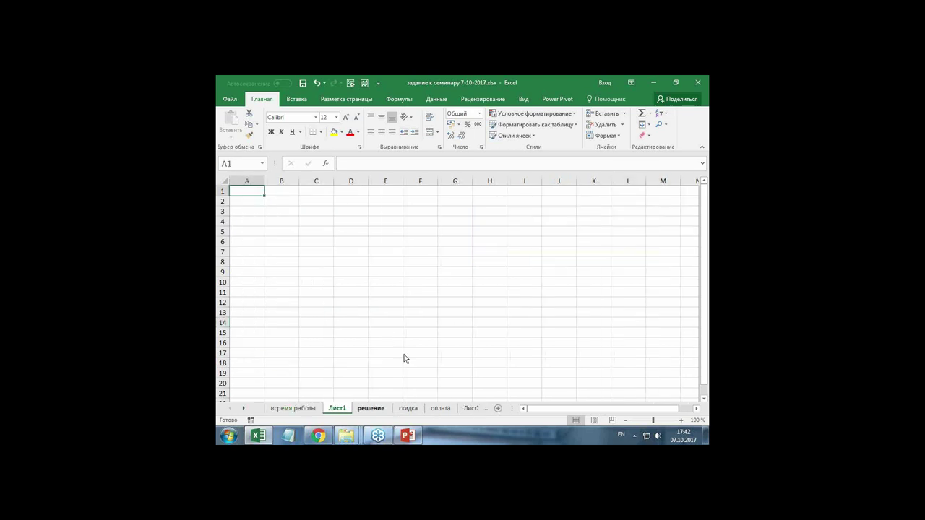
{"action": "left_click_drag", "start_coordinate": [336, 410], "coordinate": [278, 409]}
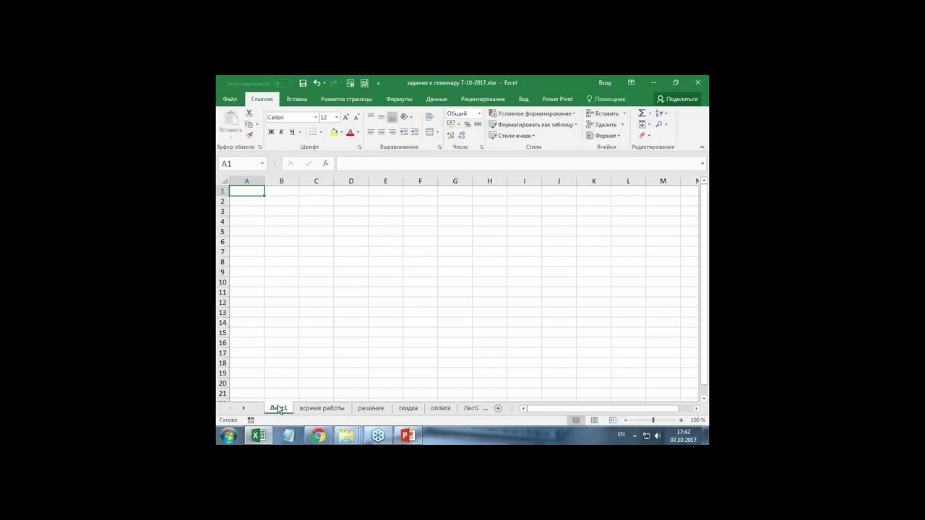
{"action": "left_click", "coordinate": [247, 221]}
{"action": "scroll", "coordinate": [530, 252], "scroll_direction": "up", "scroll_amount": 2, "text": "ctrl"}
{"action": "scroll", "coordinate": [511, 251], "scroll_direction": "up", "scroll_amount": 2, "text": "ctrl"}
{"action": "left_click", "coordinate": [283, 202]}
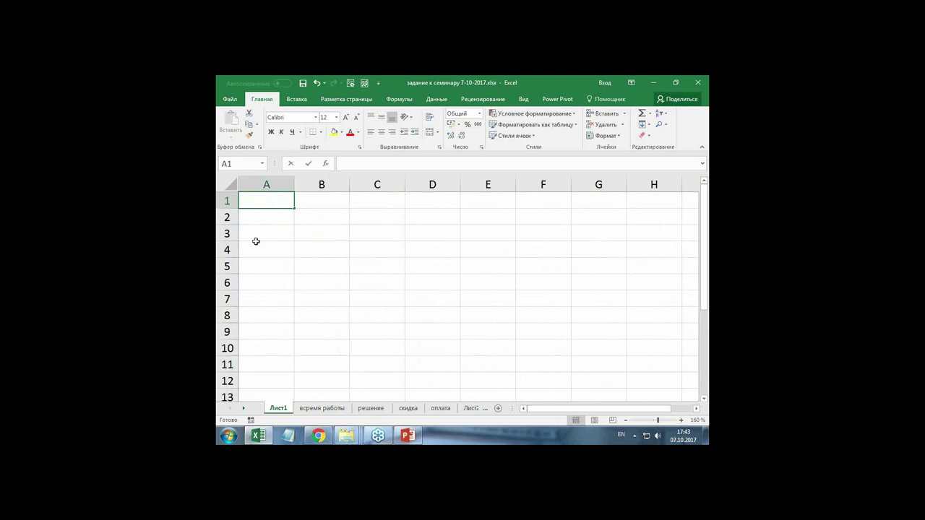
Step: Enter '2 рез' in A1 and '1 ЕСЛИ' in B1
{"action": "type", "text": "2"}
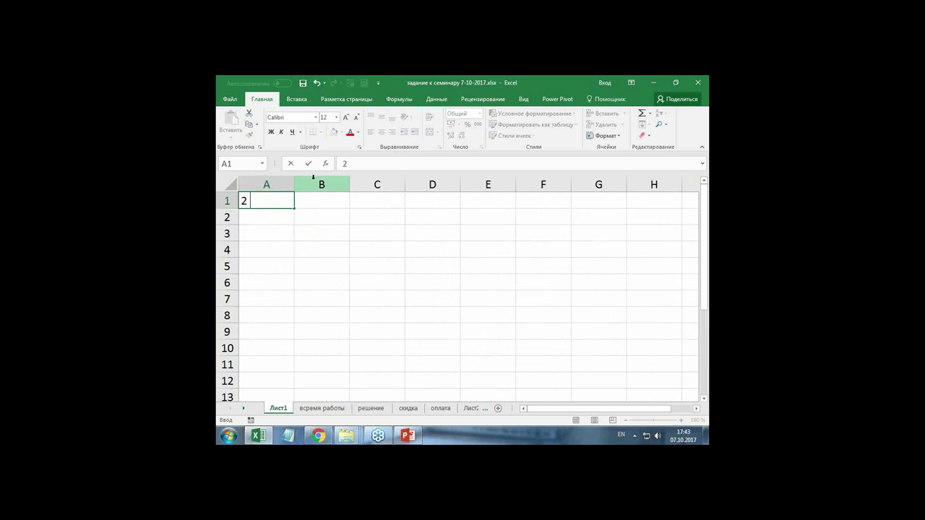
{"action": "type", "text": " tckb"}
{"action": "key", "text": "BackSpace"}
{"action": "key", "text": "BackSpace"}
{"action": "key", "text": "BackSpace"}
{"action": "key", "text": "BackSpace"}
{"action": "key", "text": "BackSpace"}
{"action": "key", "text": "alt+shift"}
{"action": "type", "text": " рез"}
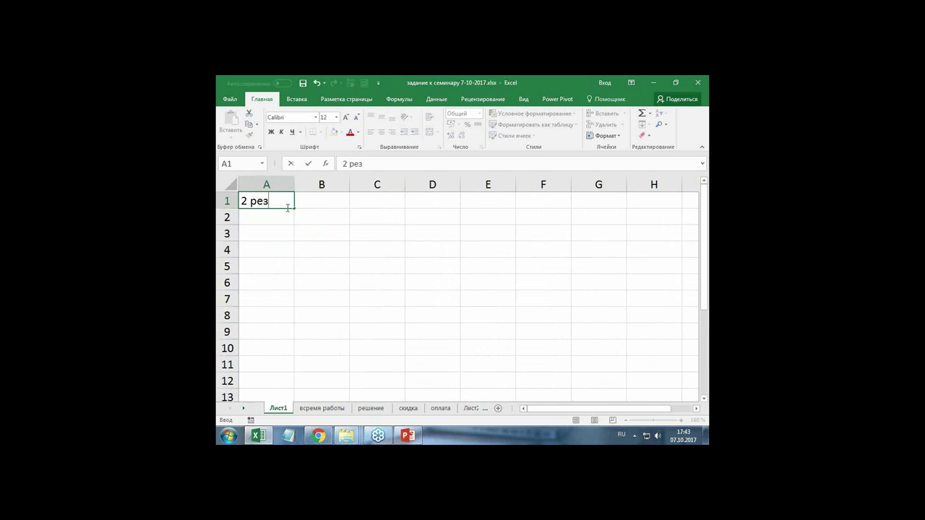
{"action": "left_click", "coordinate": [309, 202]}
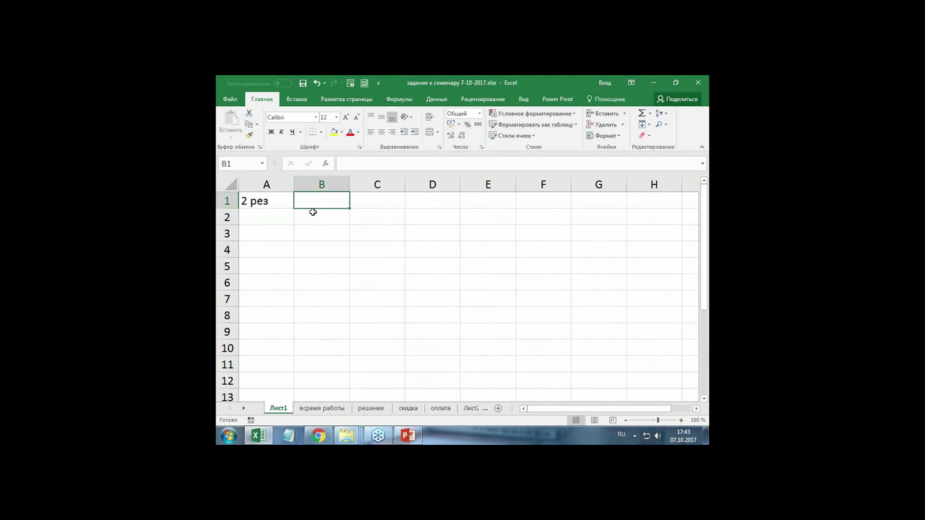
{"action": "type", "text": "1"}
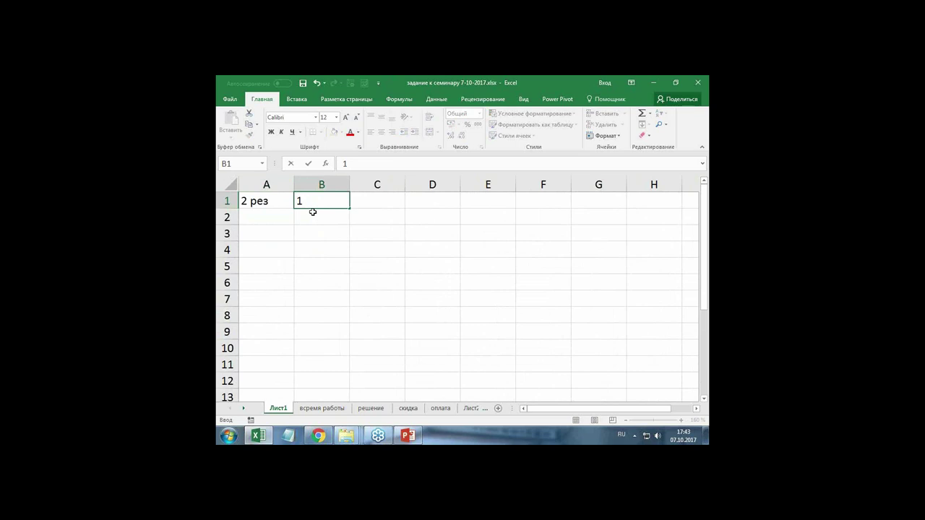
{"action": "type", "text": " ЕСЛИ"}
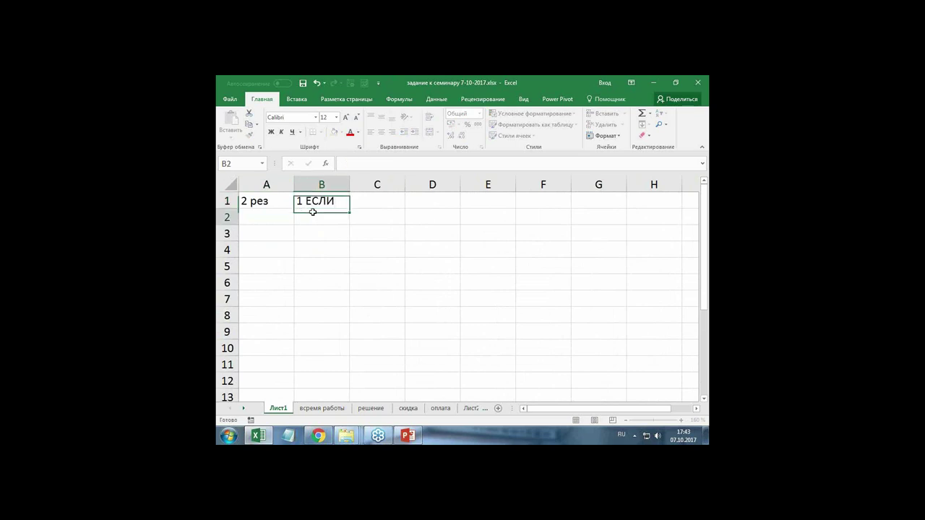
{"action": "key", "text": "Return"}
Step: Fill the pair down to row 4, change row 4 to 65 рез and 64 ЕСЛИ, and view время работы
{"action": "left_click_drag", "start_coordinate": [274, 196], "coordinate": [343, 214]}
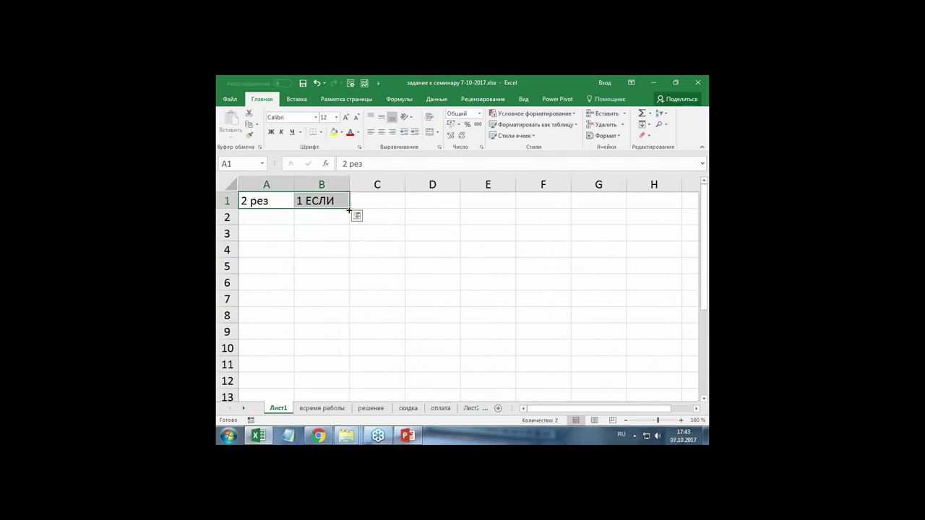
{"action": "left_click_drag", "start_coordinate": [350, 210], "coordinate": [349, 254]}
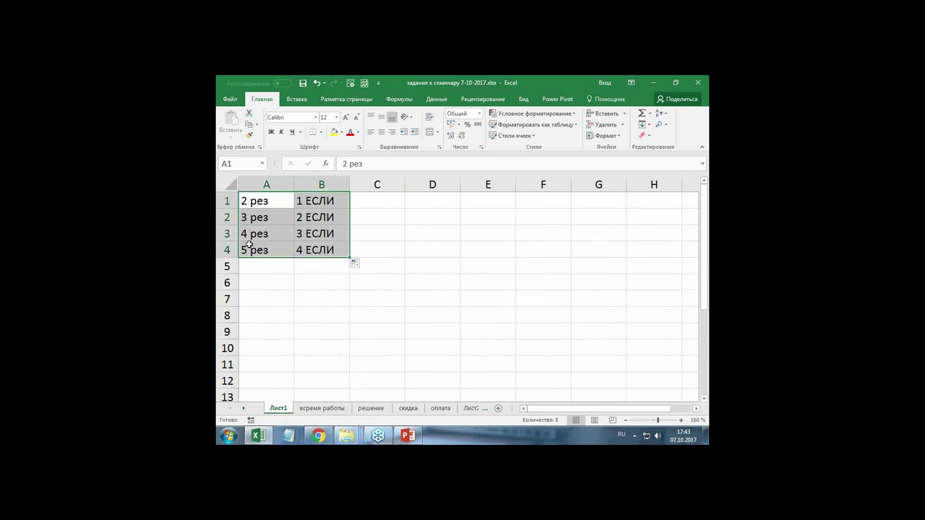
{"action": "double_click", "coordinate": [246, 249]}
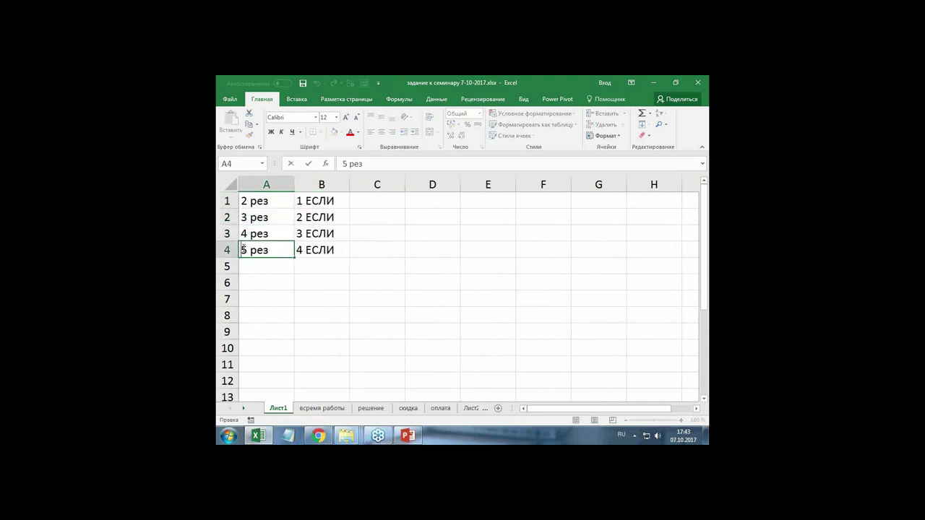
{"action": "type", "text": "6"}
{"action": "left_click", "coordinate": [299, 249]}
{"action": "double_click", "coordinate": [300, 251]}
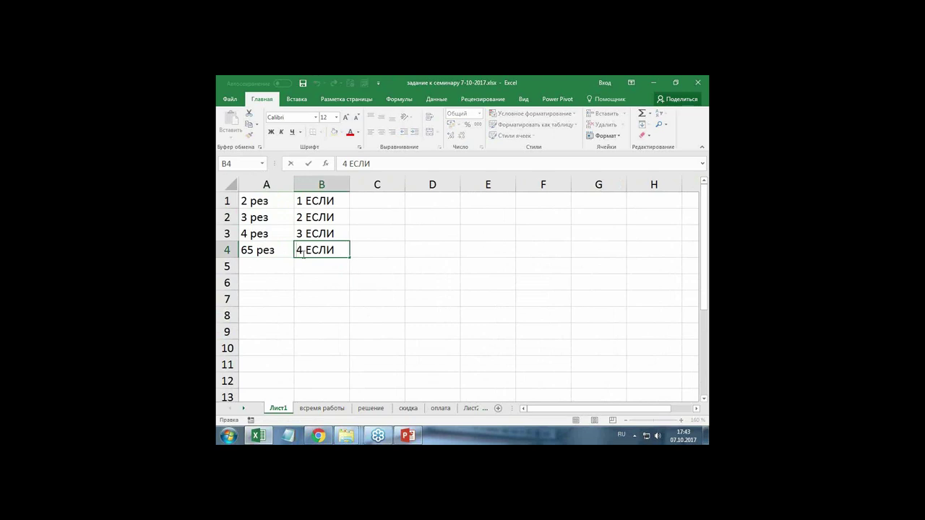
{"action": "type", "text": "6"}
{"action": "key", "text": "Return"}
{"action": "left_click", "coordinate": [325, 283]}
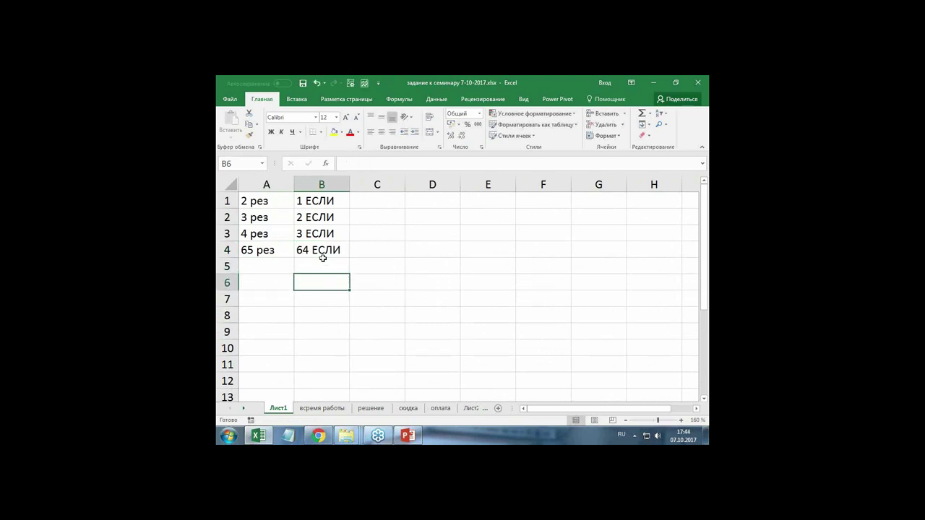
{"action": "left_click_drag", "start_coordinate": [256, 250], "coordinate": [321, 251]}
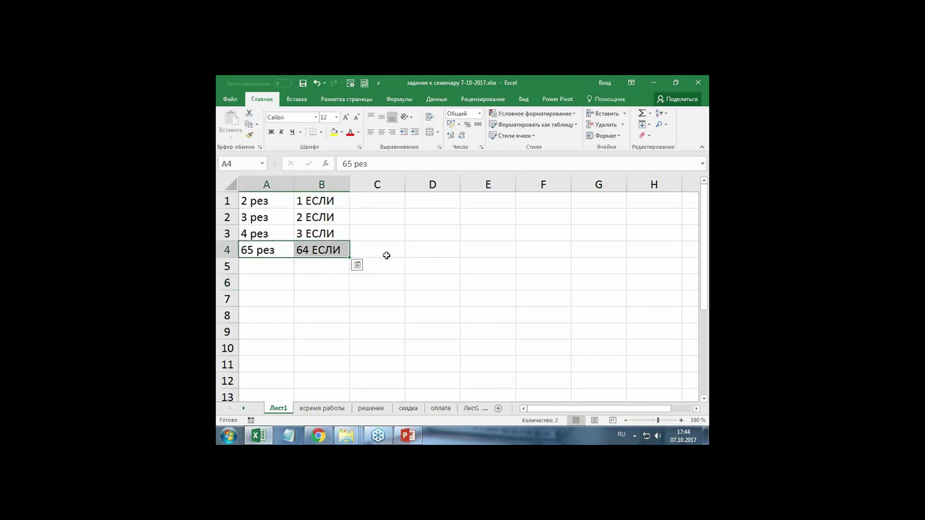
{"action": "left_click", "coordinate": [402, 237]}
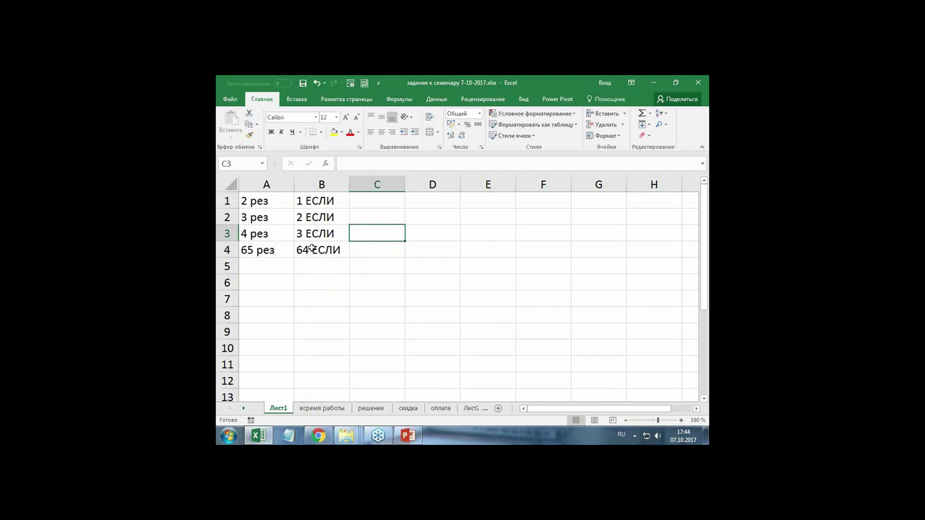
{"action": "left_click", "coordinate": [316, 409]}
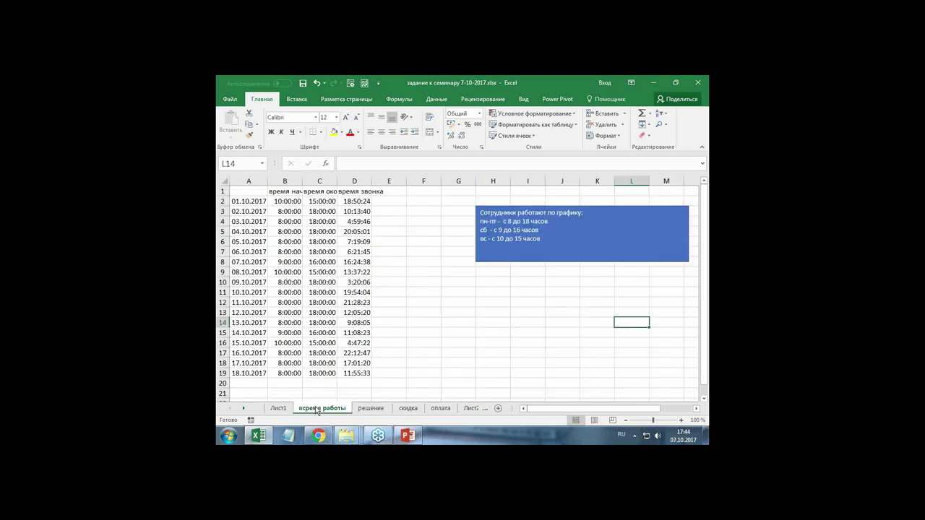
Step: Back on Лист1, start typing the outline 'ЕСЛИ(усл1;Истина1' in cell B6
{"action": "left_click", "coordinate": [278, 409]}
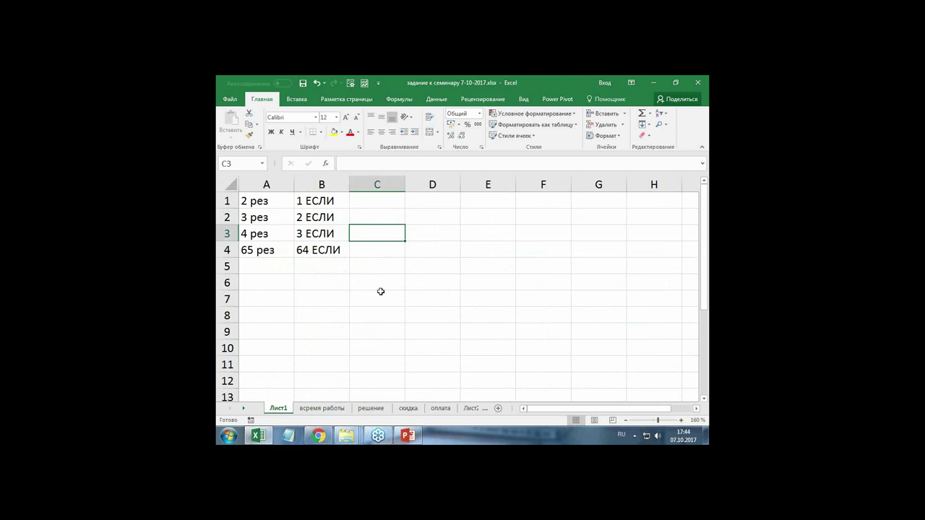
{"action": "left_click", "coordinate": [319, 272]}
{"action": "left_click", "coordinate": [313, 285]}
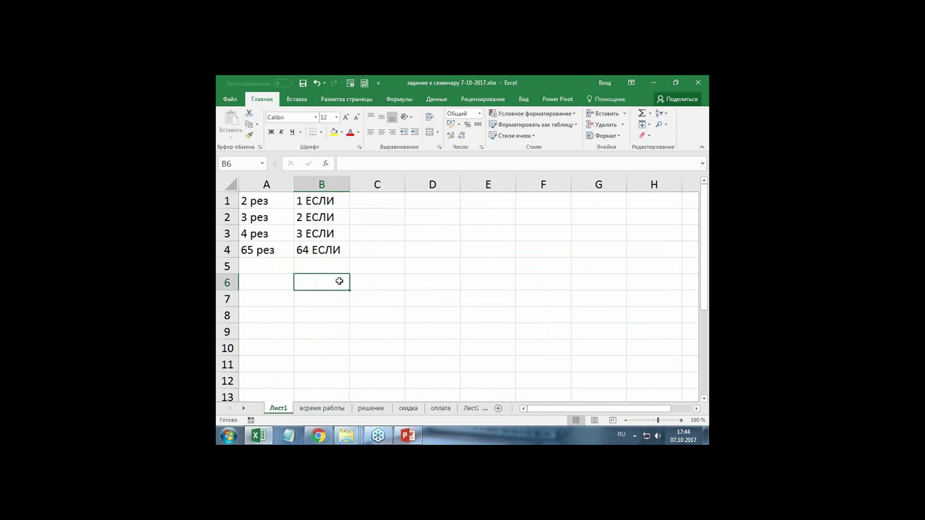
{"action": "type", "text": "ЕСЛи"}
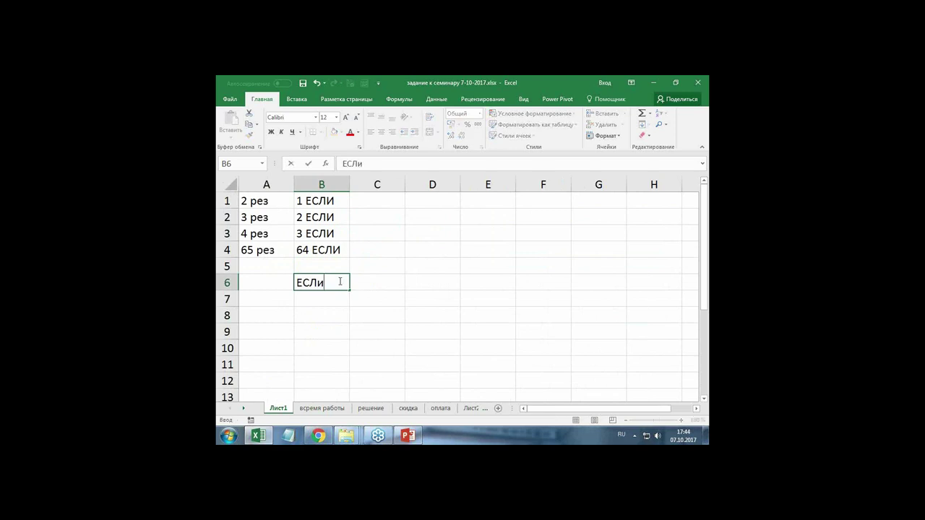
{"action": "key", "text": "BackSpace"}
{"action": "type", "text": "И"}
{"action": "type", "text": "("}
{"action": "type", "text": "усл1"}
{"action": "type", "text": ";"}
{"action": "type", "text": "Истина"}
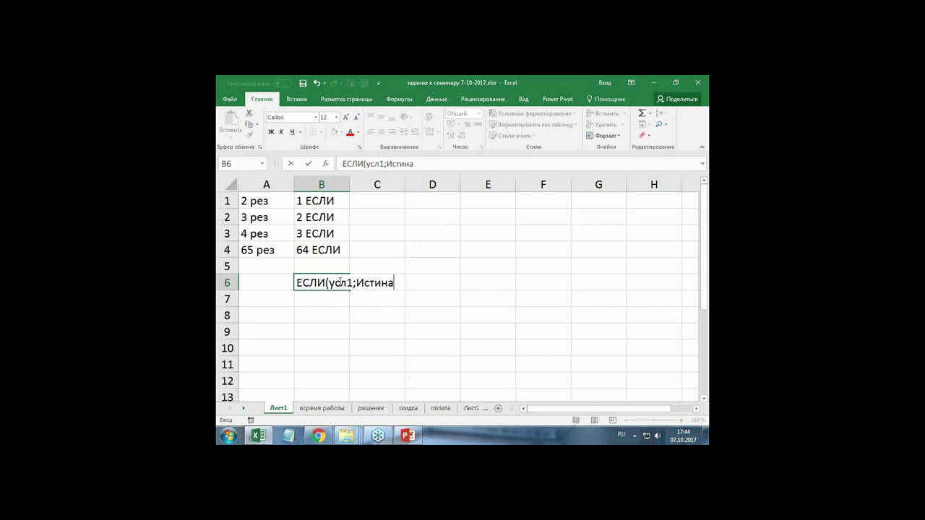
{"action": "type", "text": "1"}
Step: Extend B6 to 'ЕСЛИ(усл1;Истина1;ЕСЛИ(усл2;Истина;..ЛОЖЬ))' and commit it
{"action": "type", "text": ";"}
{"action": "type", "text": "Есл"}
{"action": "key", "text": "BackSpace"}
{"action": "key", "text": "BackSpace"}
{"action": "type", "text": "СЛИ("}
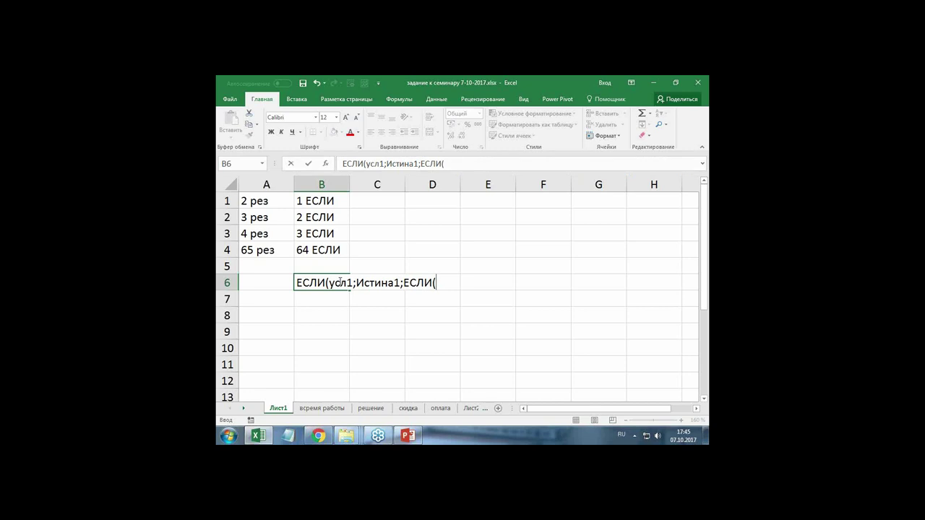
{"action": "type", "text": "усл2;Истина;"}
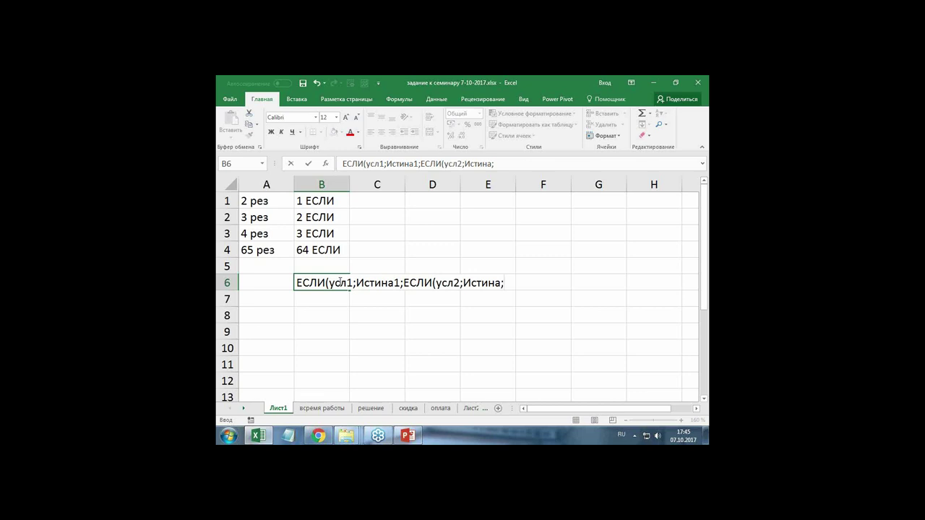
{"action": "type", "text": ".."}
{"action": "type", "text": "ЛО"}
{"action": "type", "text": "ЖЬ"}
{"action": "type", "text": "))"}
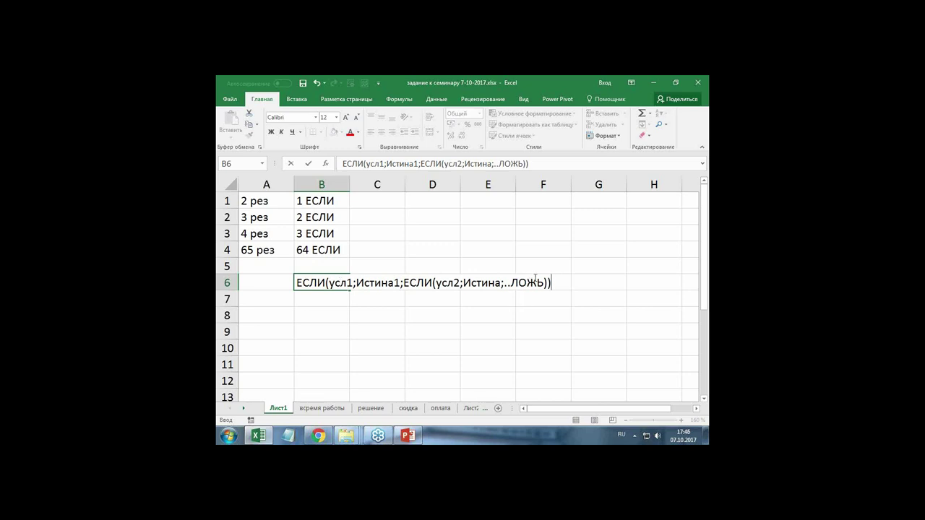
{"action": "left_click", "coordinate": [342, 303]}
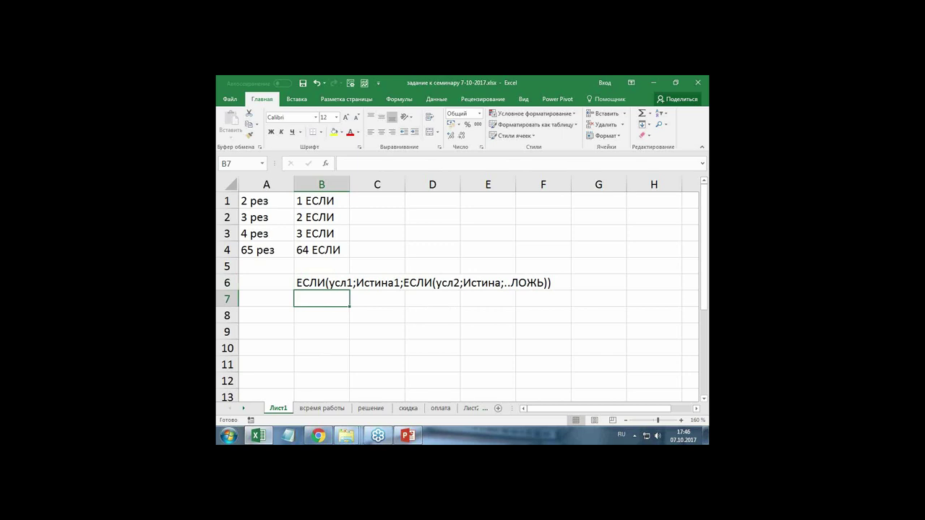
Step: On время работы, auto-fit columns B through E and inspect the start-time formula in B2
{"action": "left_click", "coordinate": [323, 409]}
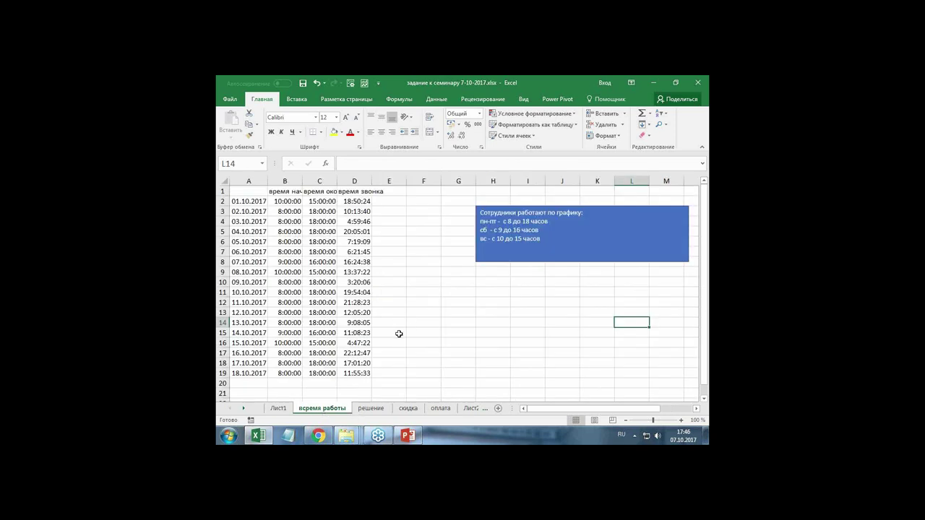
{"action": "left_click", "coordinate": [301, 222]}
{"action": "left_click_drag", "start_coordinate": [285, 181], "coordinate": [389, 181]}
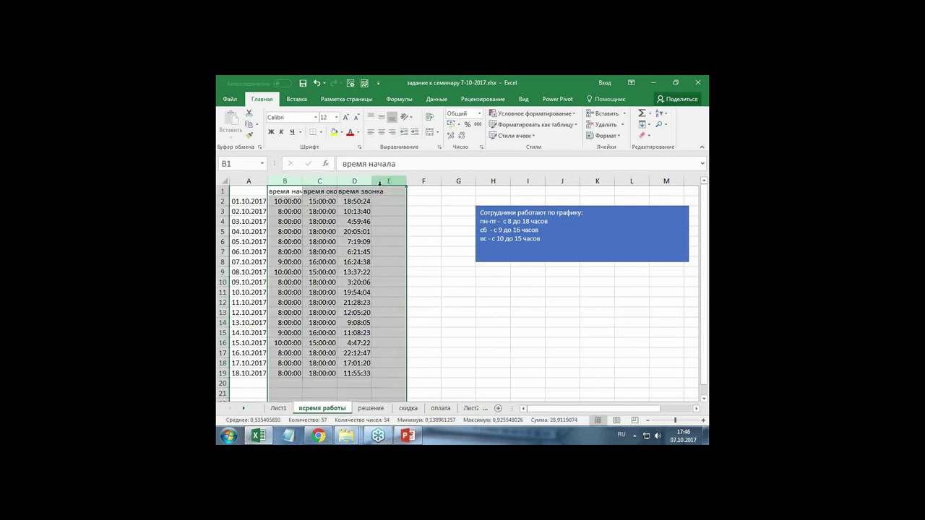
{"action": "double_click", "coordinate": [375, 181]}
{"action": "left_click", "coordinate": [303, 203]}
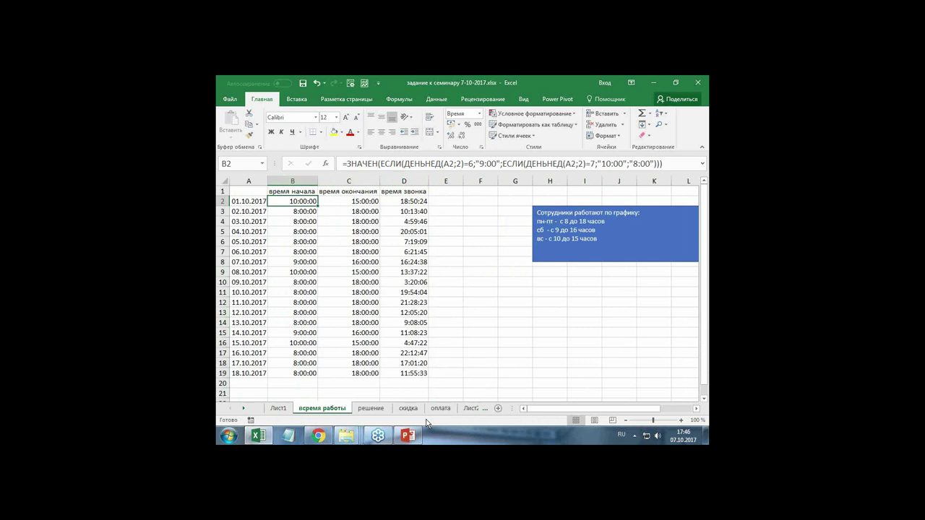
{"action": "left_click_drag", "start_coordinate": [397, 164], "coordinate": [420, 164]}
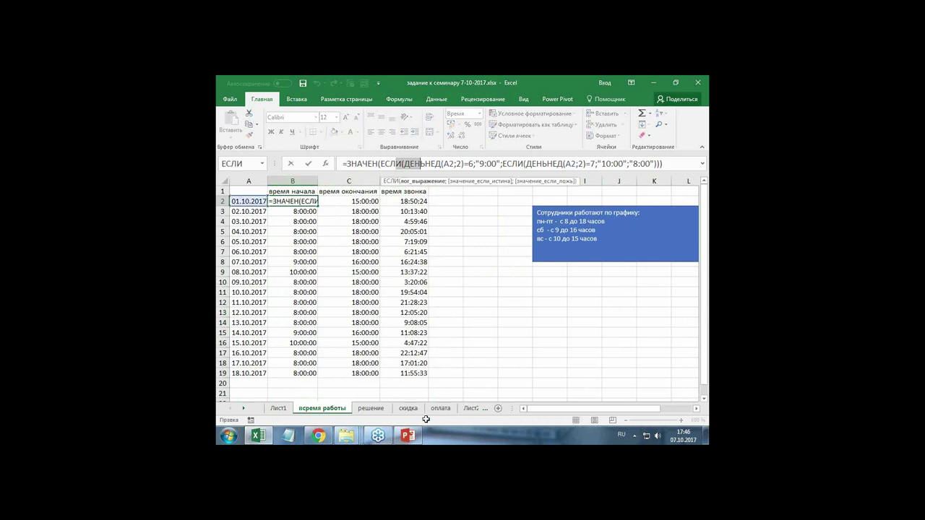
{"action": "left_click", "coordinate": [453, 200]}
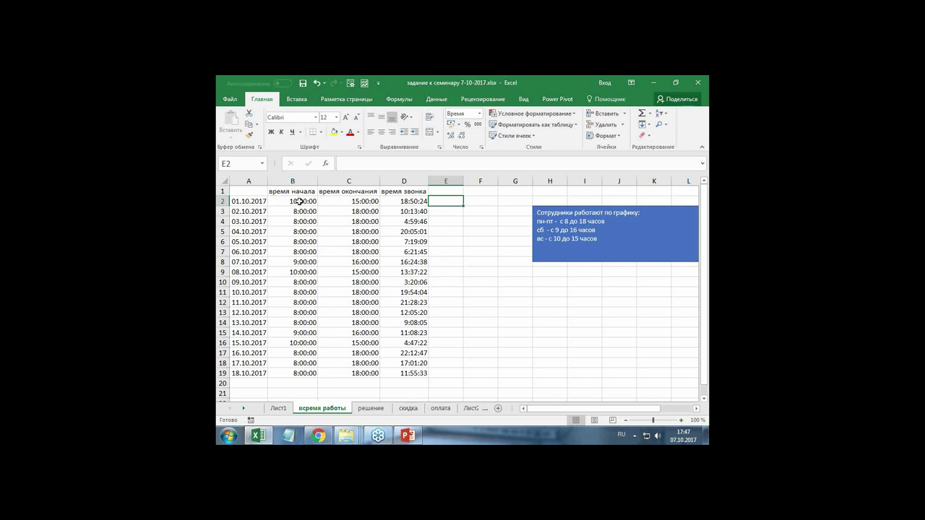
Step: Review the values in B2, C2 and D2 and move the blue schedule note aside
{"action": "left_click", "coordinate": [300, 202]}
{"action": "left_click", "coordinate": [344, 201]}
{"action": "left_click", "coordinate": [406, 201]}
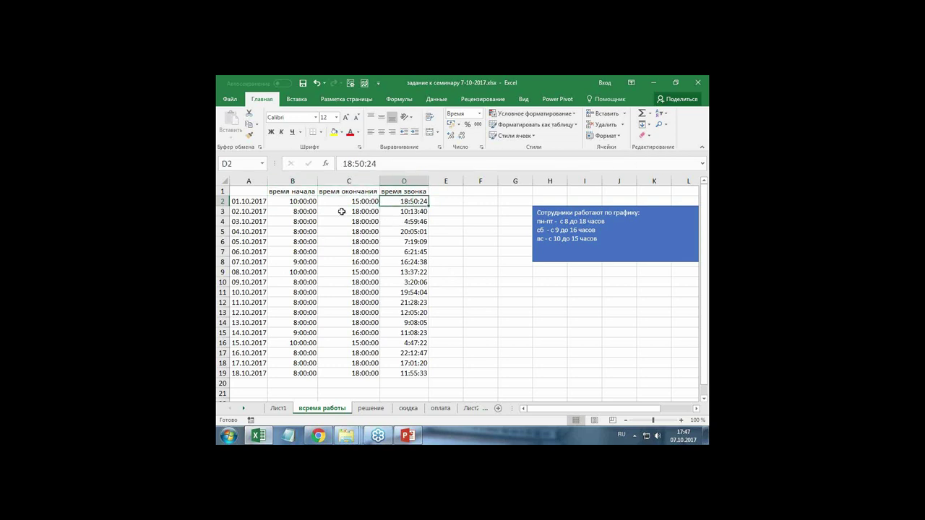
{"action": "left_click", "coordinate": [455, 206]}
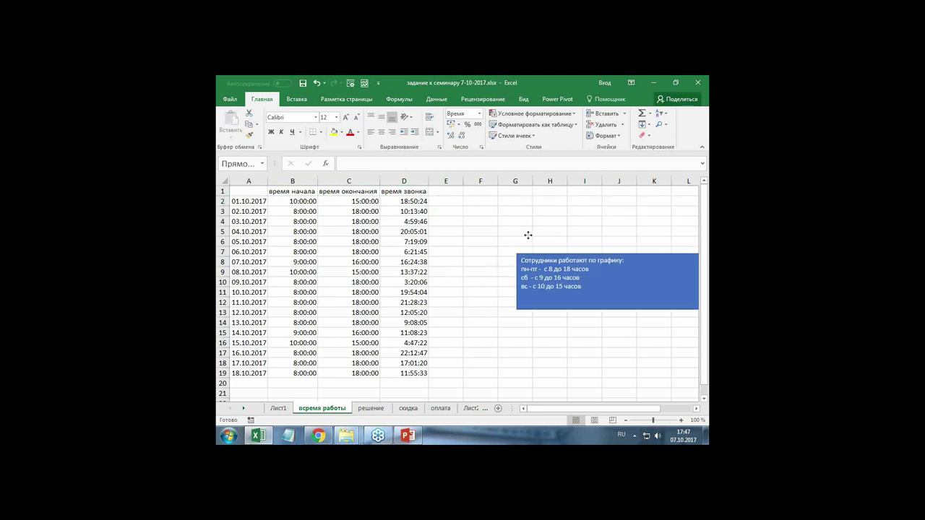
{"action": "left_click_drag", "start_coordinate": [530, 205], "coordinate": [516, 222]}
Step: Add the header 'время начала' in E1, widen column E, and reposition the blue note
{"action": "left_click", "coordinate": [446, 190]}
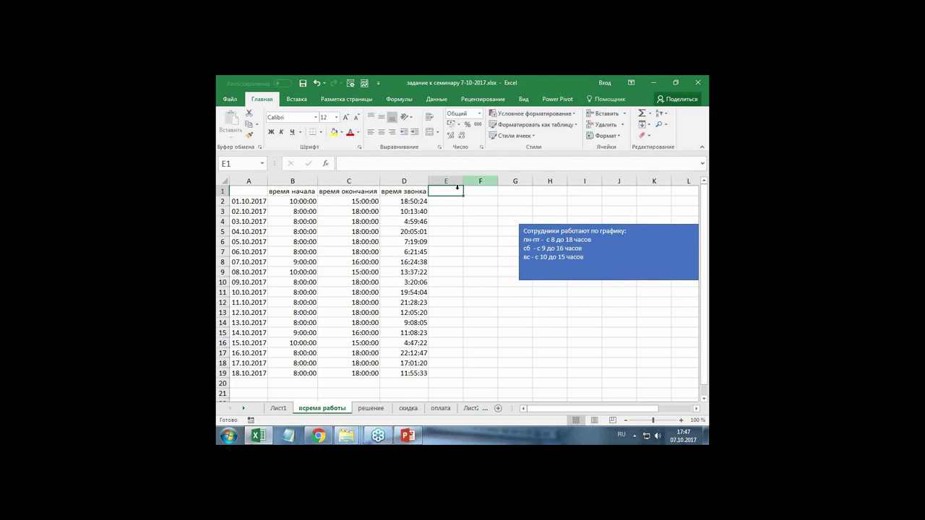
{"action": "type", "text": "время"}
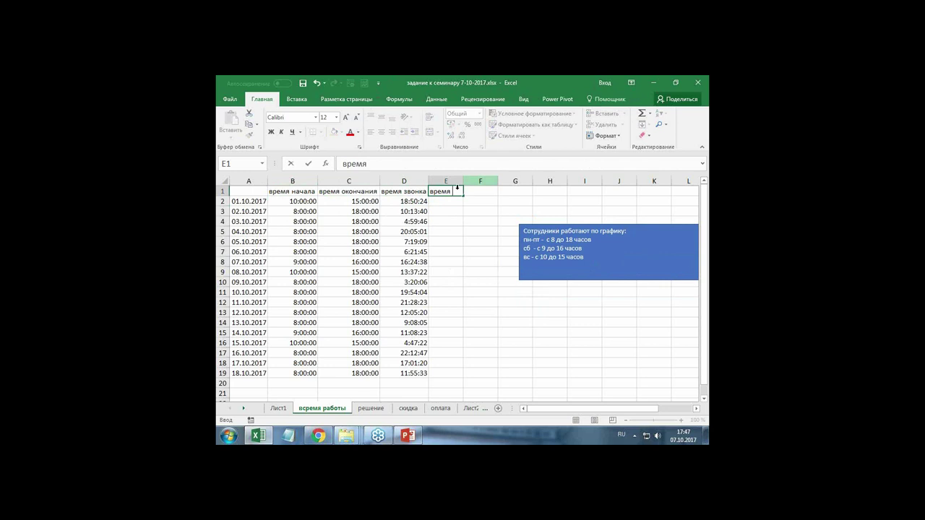
{"action": "type", "text": "начала"}
{"action": "key", "text": "Return"}
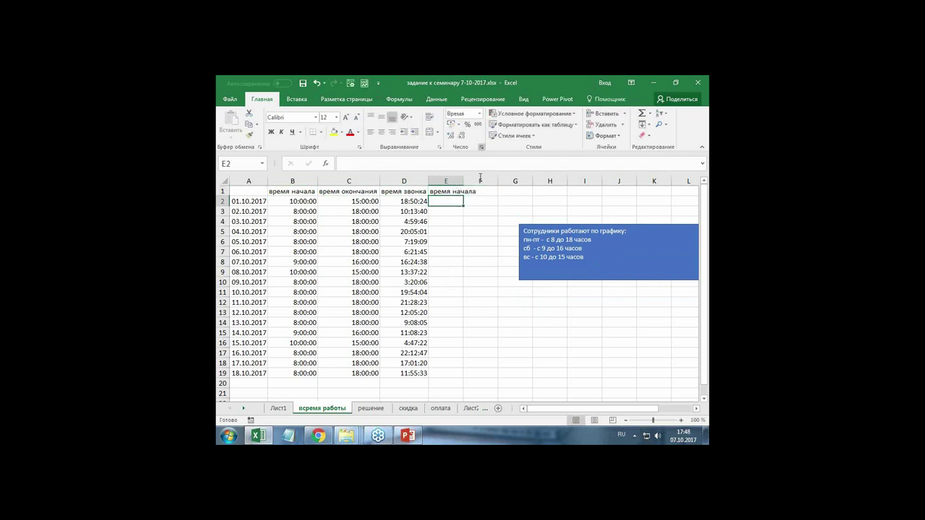
{"action": "left_click_drag", "start_coordinate": [463, 181], "coordinate": [480, 181]}
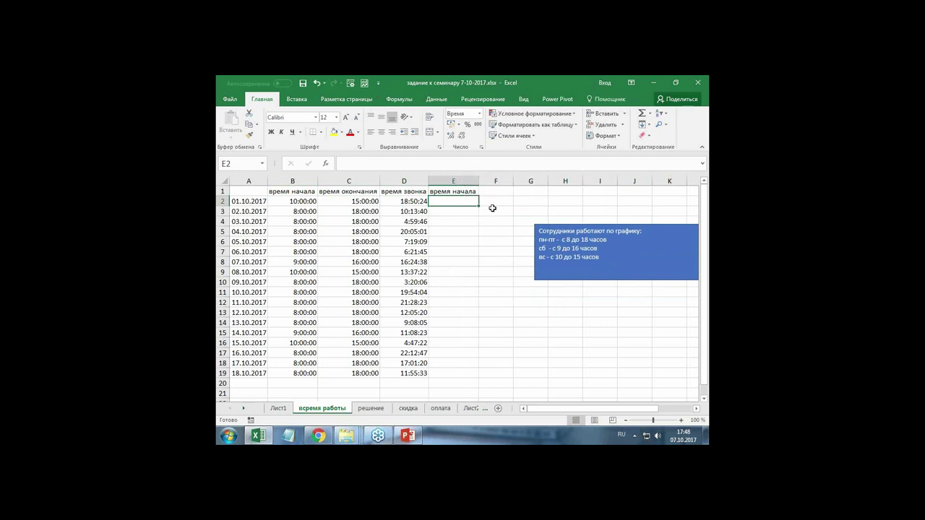
{"action": "scroll", "coordinate": [497, 214], "scroll_direction": "up", "scroll_amount": 3, "text": "ctrl"}
{"action": "mouse_move", "coordinate": [680, 247]}
{"action": "left_mouse_down"}
{"action": "mouse_move", "coordinate": [598, 217]}
{"action": "mouse_move", "coordinate": [336, 285]}
{"action": "left_mouse_up"}
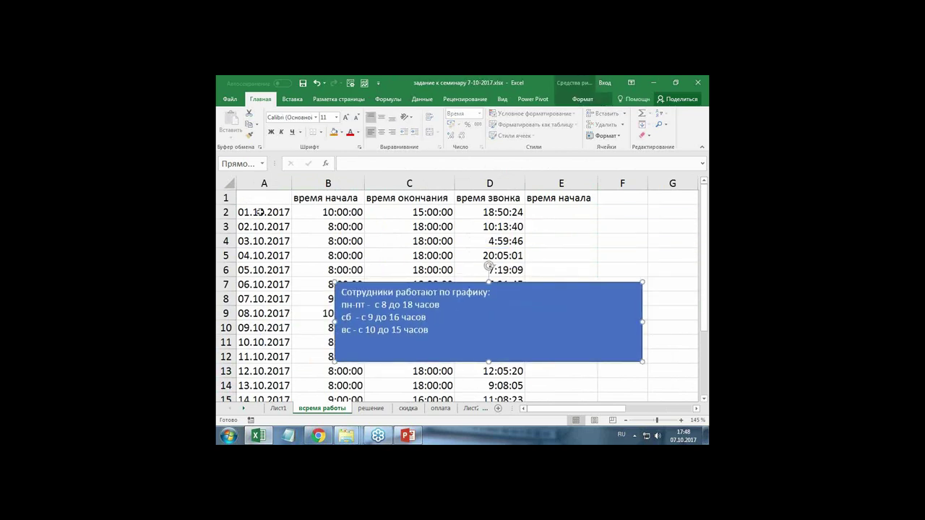
{"action": "left_click", "coordinate": [260, 211]}
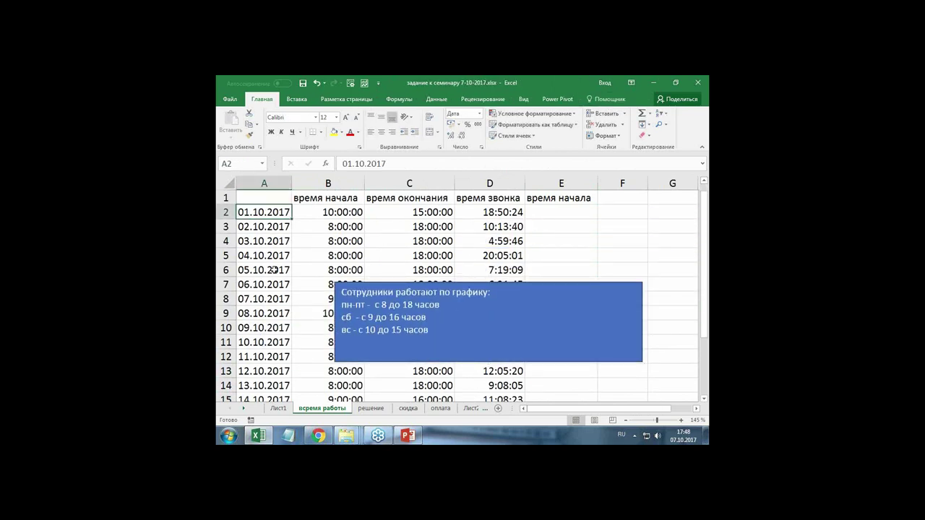
{"action": "scroll", "coordinate": [274, 272], "scroll_direction": "down", "scroll_amount": 5}
{"action": "scroll", "coordinate": [274, 272], "scroll_direction": "up", "scroll_amount": 5}
Step: In E2, enter =ЕСЛИ(ДЕНЬНЕД(A2; using the function suggestions
{"action": "left_click", "coordinate": [549, 212]}
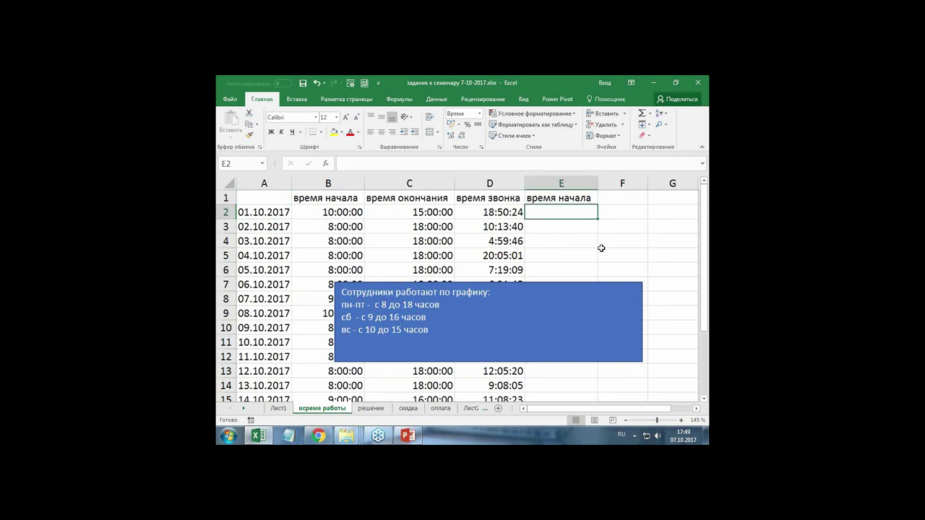
{"action": "type", "text": "="}
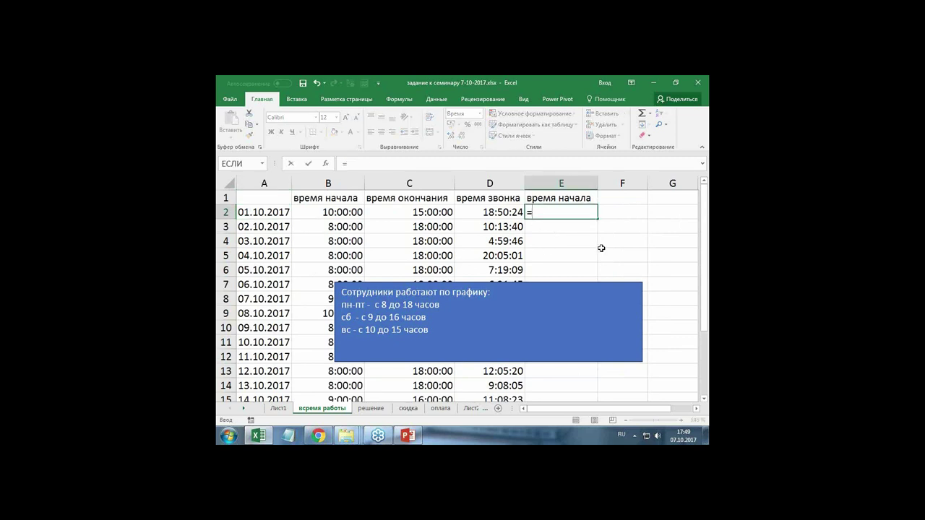
{"action": "type", "text": "ес"}
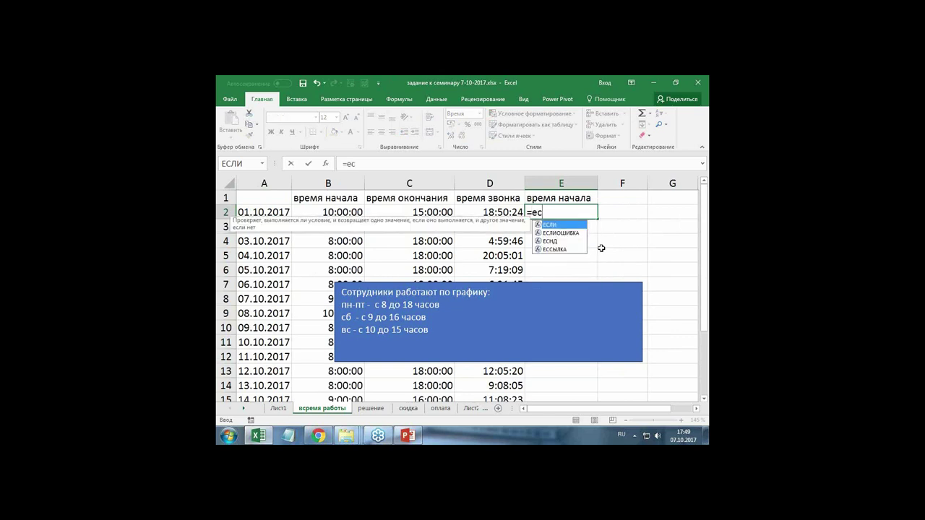
{"action": "key", "text": "Tab"}
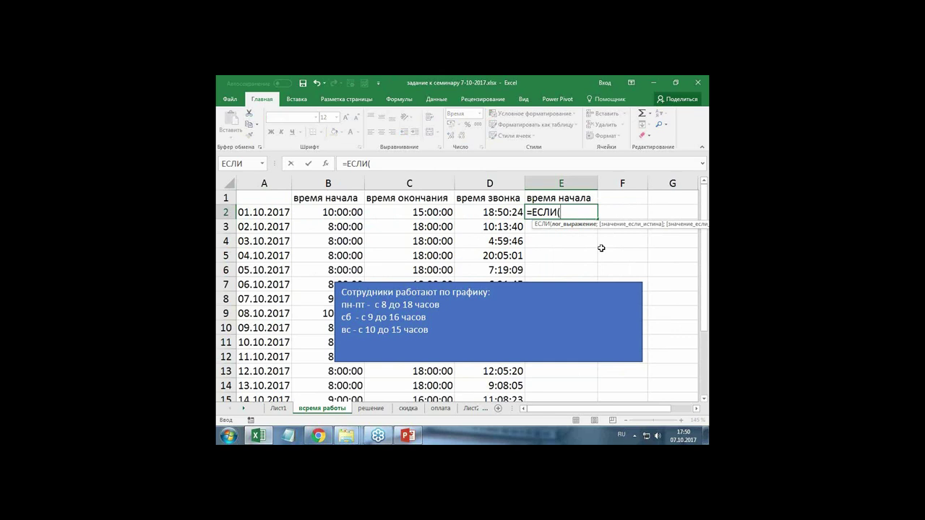
{"action": "type", "text": "ден"}
{"action": "key", "text": "Down"}
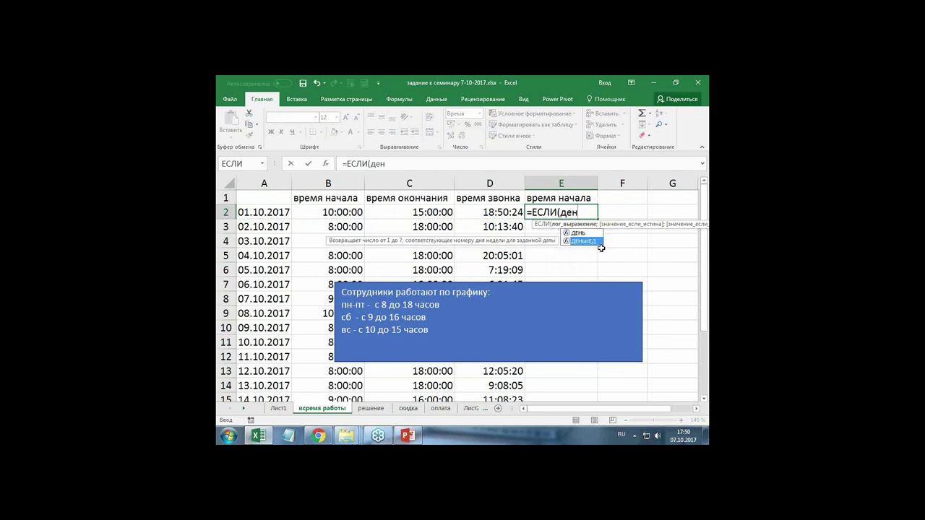
{"action": "key", "text": "Tab"}
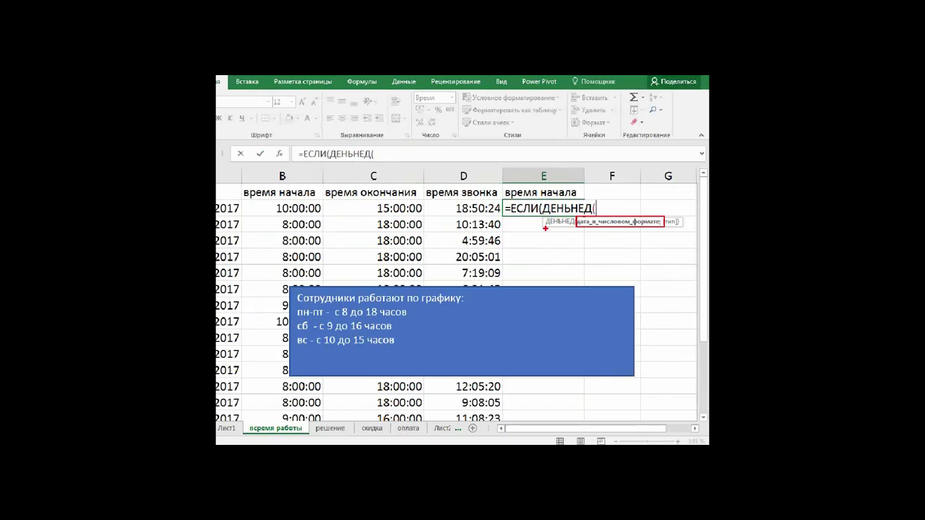
{"action": "left_click", "coordinate": [247, 212]}
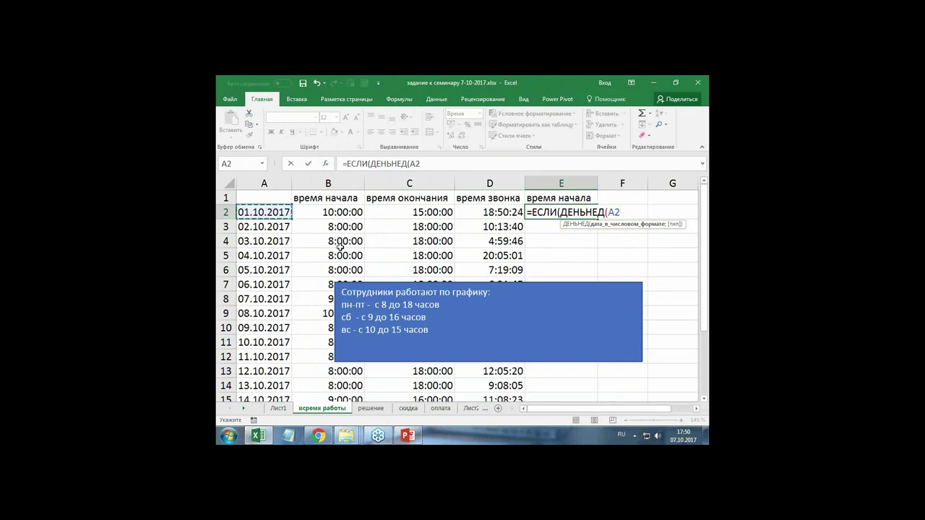
{"action": "type", "text": ";"}
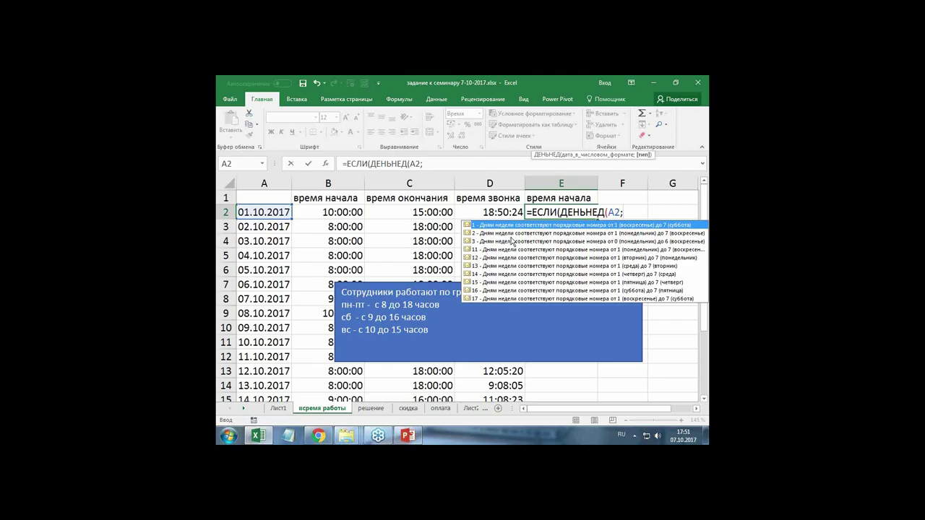
Step: Extend E2's formula with return type 2 and the Saturday test =6 returning 9:00, else 0
{"action": "type", "text": "2"}
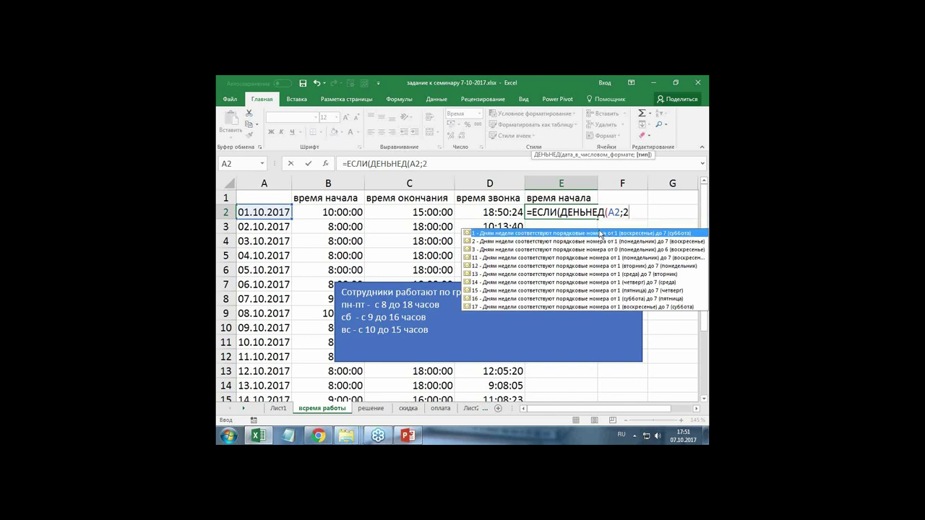
{"action": "type", "text": ")"}
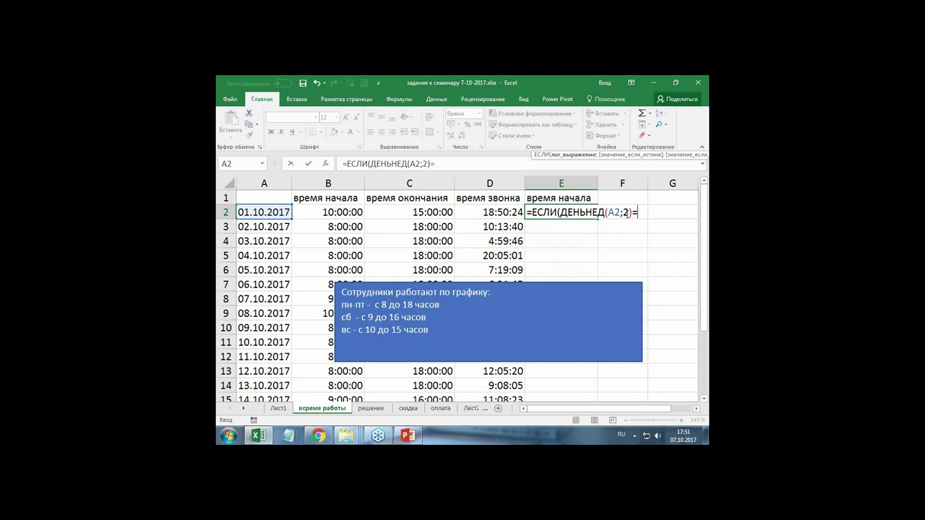
{"action": "type", "text": "=6"}
{"action": "type", "text": ";"}
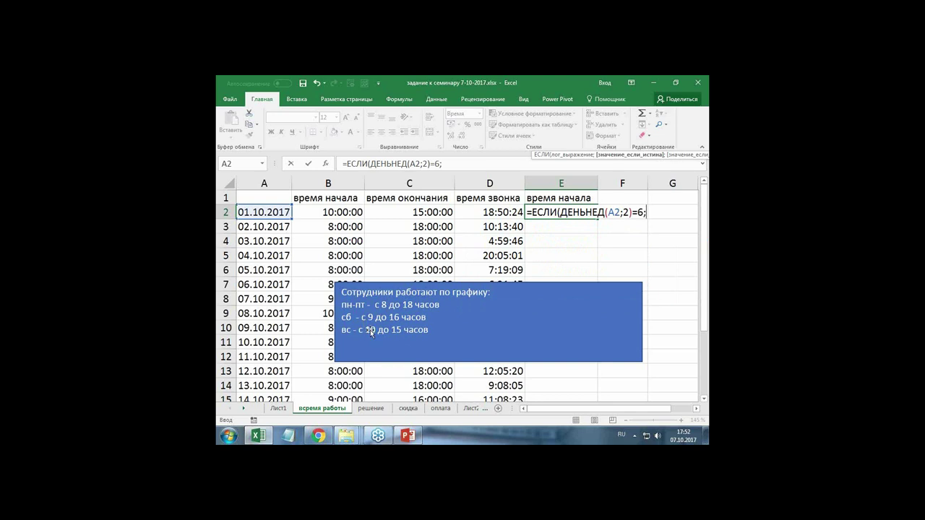
{"action": "type", "text": "9"}
{"action": "type", "text": ":00"}
{"action": "type", "text": ";0"}
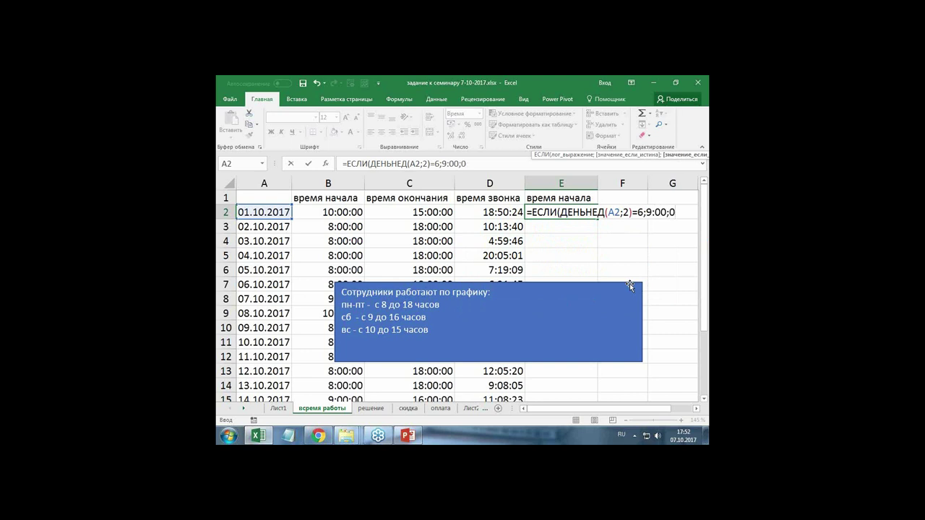
{"action": "key", "text": "Return"}
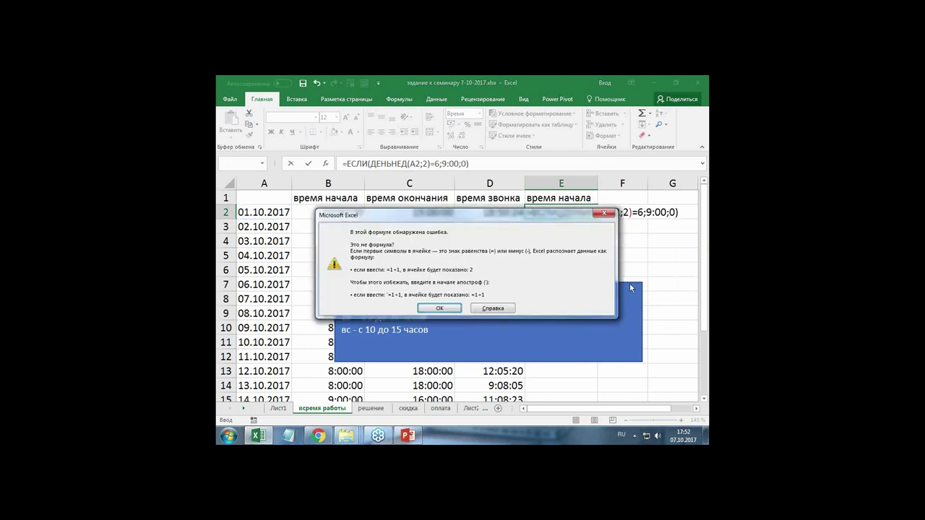
{"action": "key", "text": "Return"}
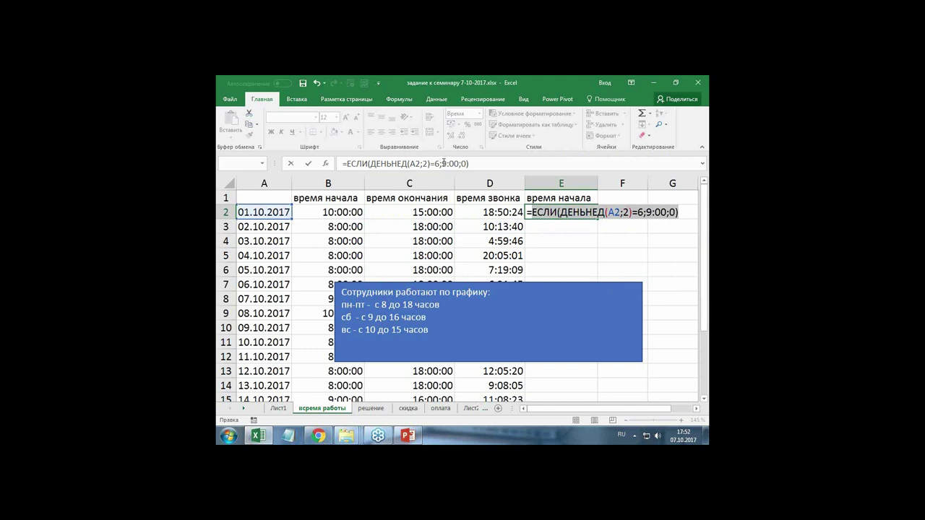
Step: Put 9:00 in quotes in E2's formula and delete the 0 false value
{"action": "left_click", "coordinate": [443, 164]}
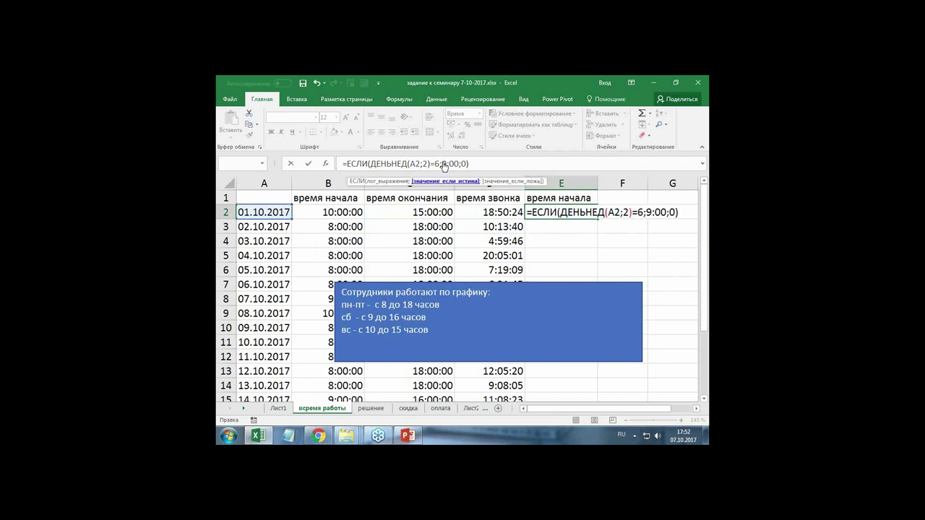
{"action": "type", "text": "\""}
{"action": "left_click", "coordinate": [463, 164]}
{"action": "type", "text": "\""}
{"action": "double_click", "coordinate": [472, 164]}
{"action": "key", "text": "BackSpace"}
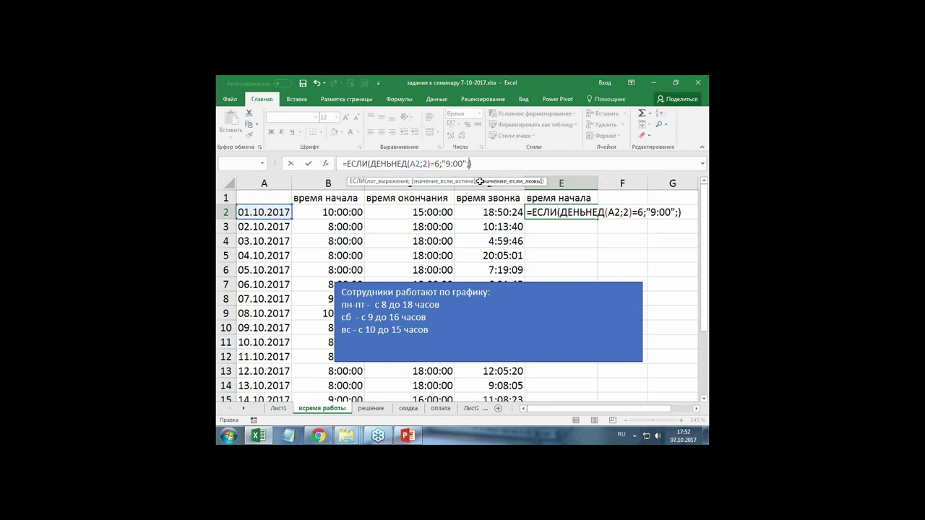
Step: Insert a nested ЕСЛИ beginning with the copied condition ДЕНЬНЕД(A2;2)=
{"action": "type", "text": "ес"}
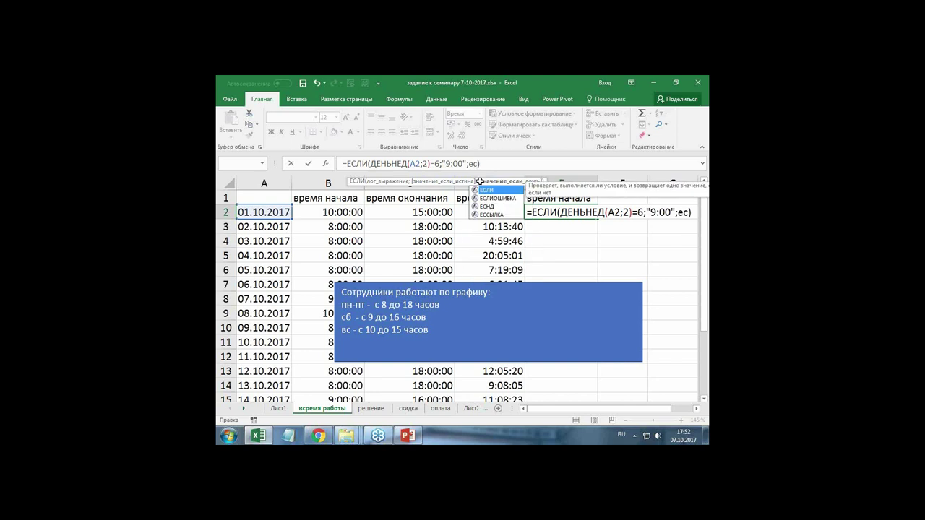
{"action": "key", "text": "Tab"}
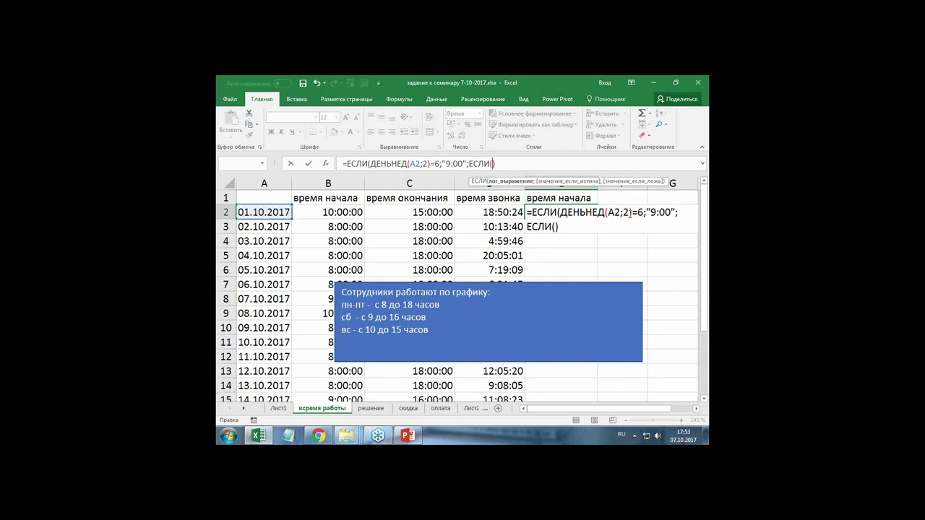
{"action": "left_click_drag", "start_coordinate": [370, 164], "coordinate": [439, 164]}
{"action": "key", "text": "ctrl+c"}
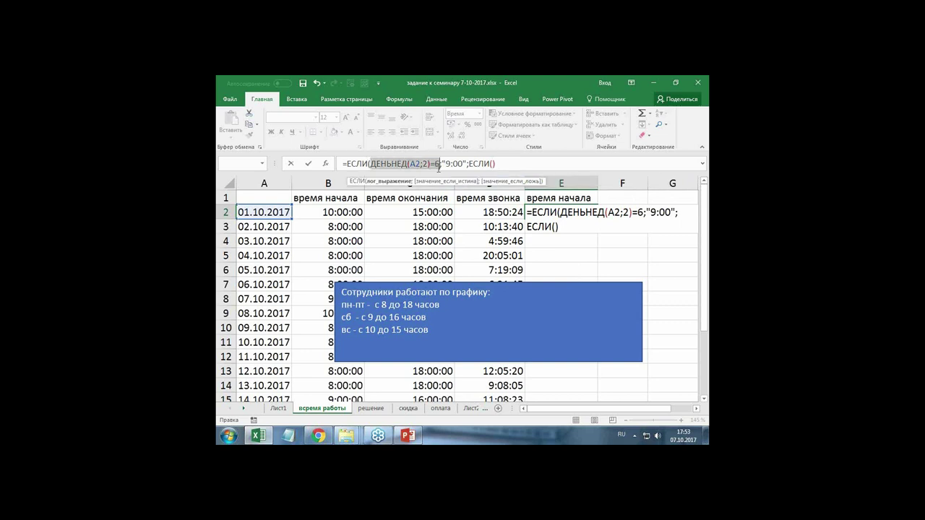
{"action": "left_click", "coordinate": [493, 164]}
{"action": "key", "text": "ctrl+v"}
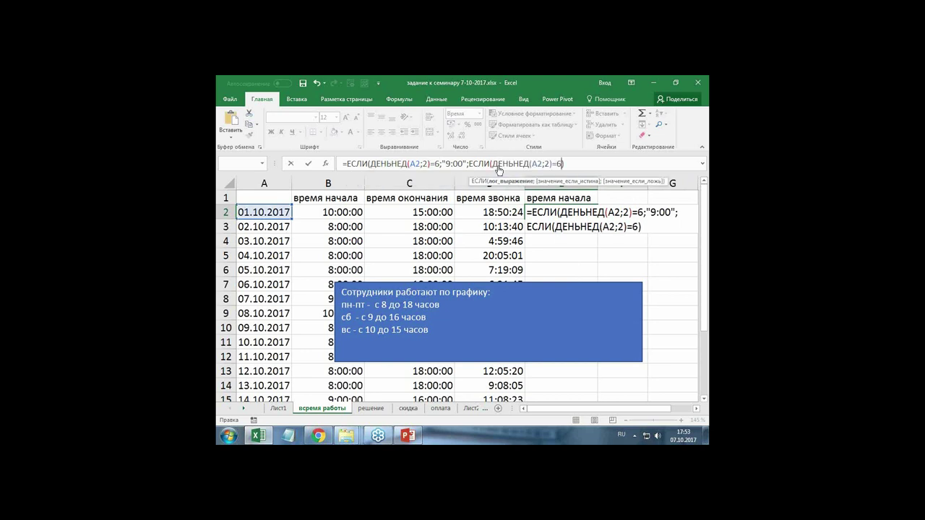
{"action": "key", "text": "BackSpace"}
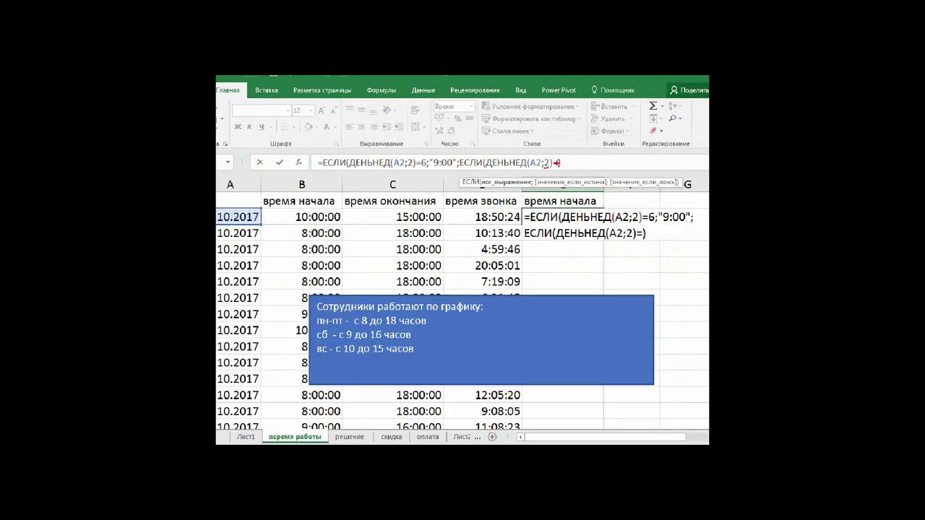
Step: Complete the nested ЕСЛИ with =7 returning "10:00", else "8:00", close it and commit
{"action": "type", "text": "7"}
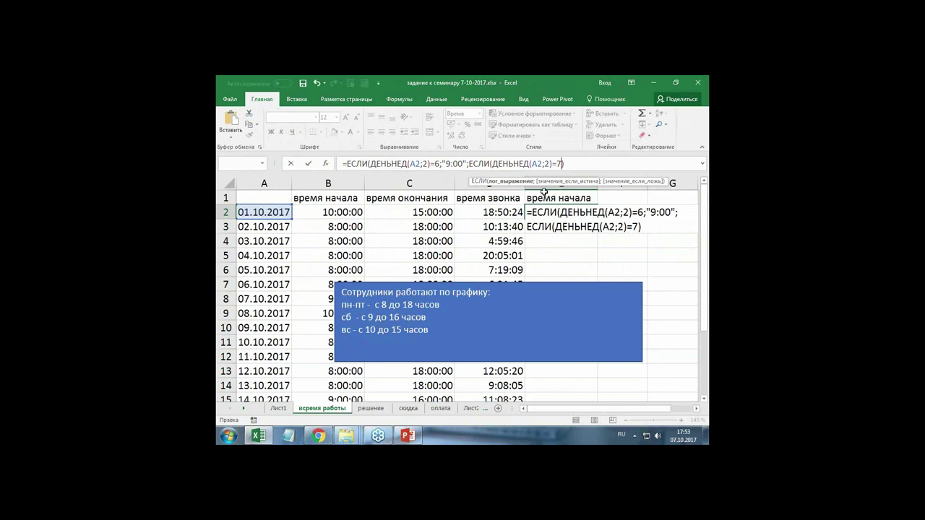
{"action": "type", "text": ";"}
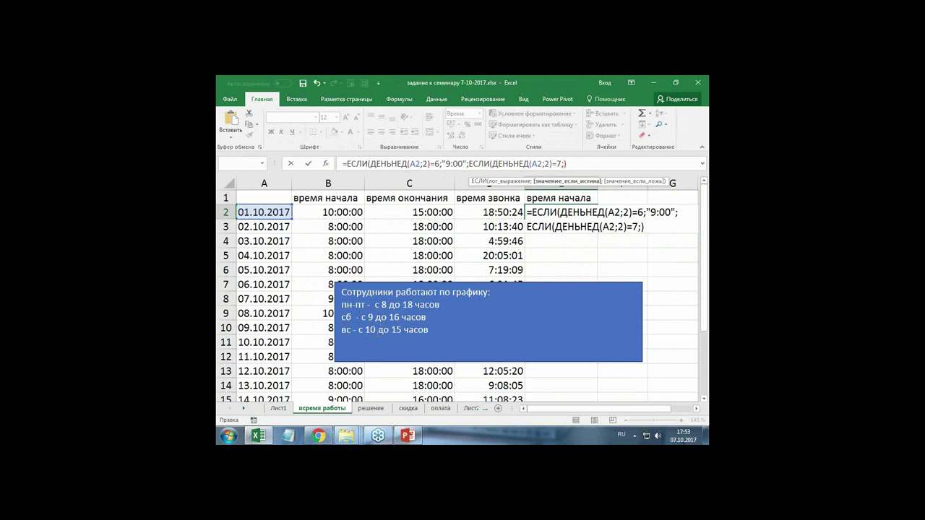
{"action": "type", "text": "\"10:00"}
{"action": "type", "text": "\""}
{"action": "type", "text": ";"}
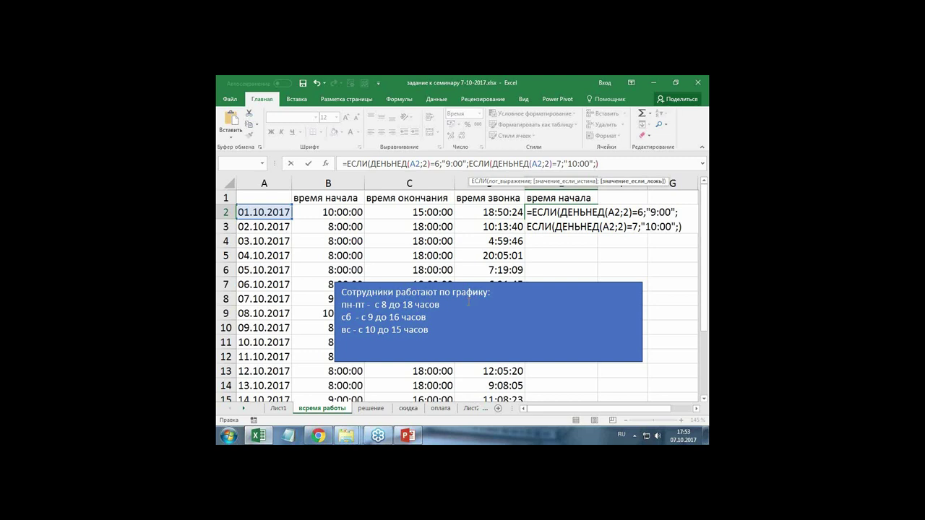
{"action": "type", "text": "\""}
{"action": "type", "text": "*;"}
{"action": "key", "text": "BackSpace"}
{"action": "key", "text": "BackSpace"}
{"action": "type", "text": "8:00"}
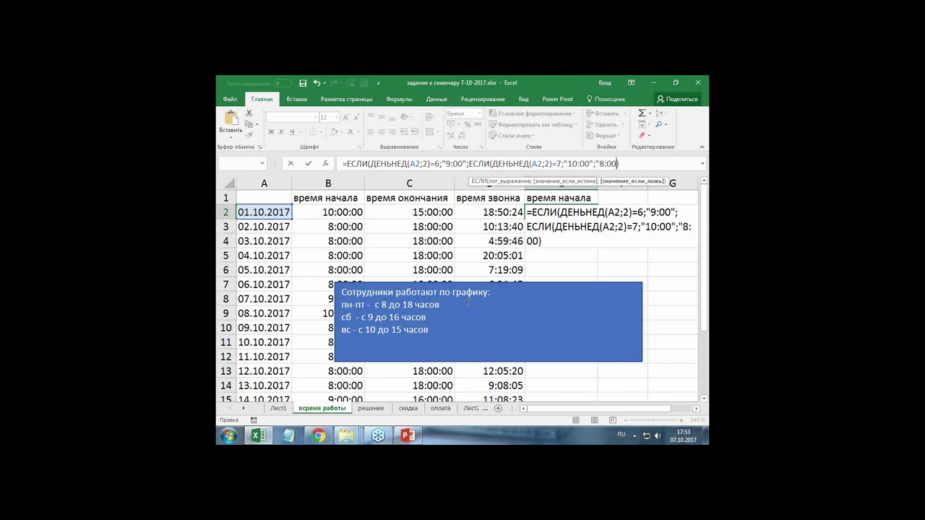
{"action": "type", "text": "\""}
{"action": "type", "text": ")"}
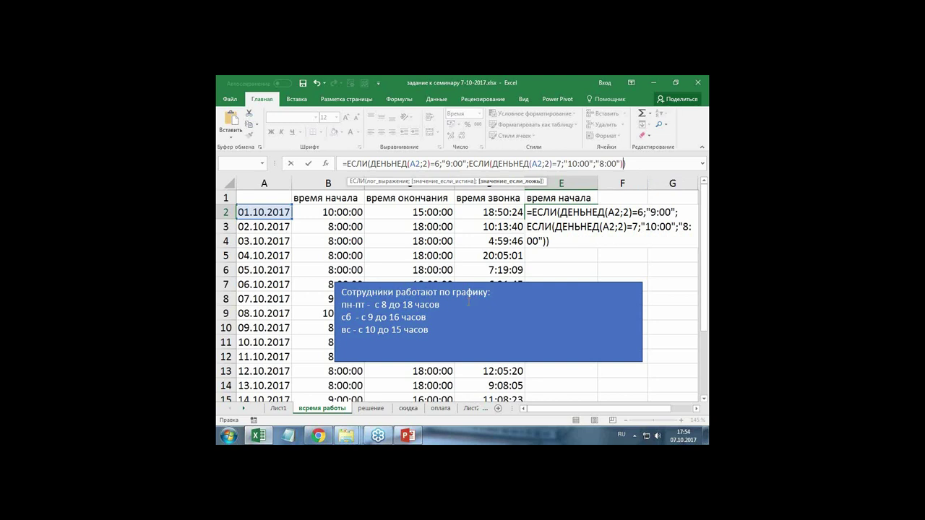
{"action": "key", "text": "ctrl+Return"}
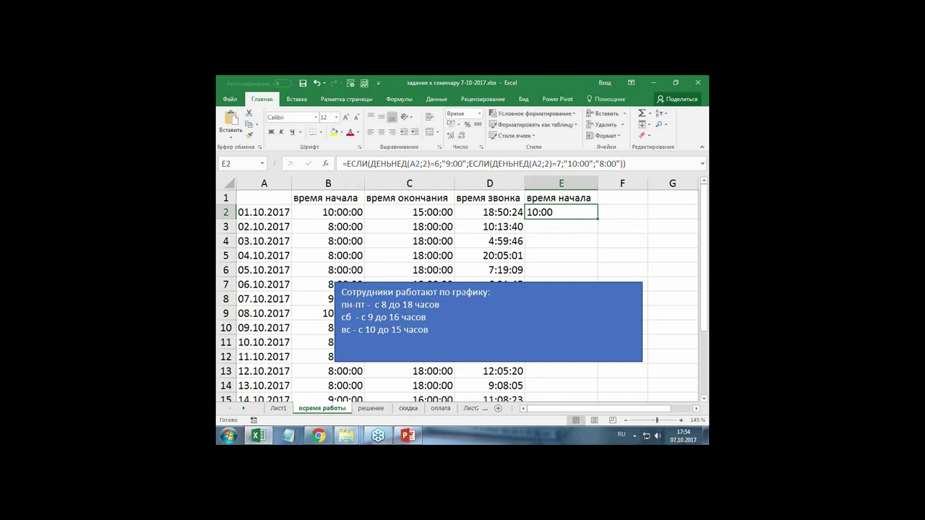
Step: Fill E2's start-time formula down column E and drag the note box right of the table
{"action": "double_click", "coordinate": [596, 218]}
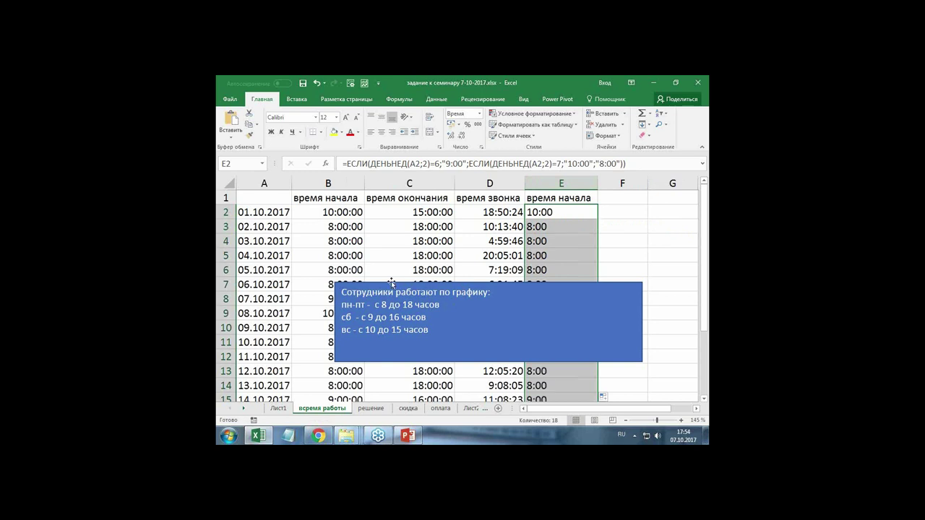
{"action": "left_click_drag", "start_coordinate": [390, 281], "coordinate": [668, 235]}
{"action": "left_click", "coordinate": [547, 212]}
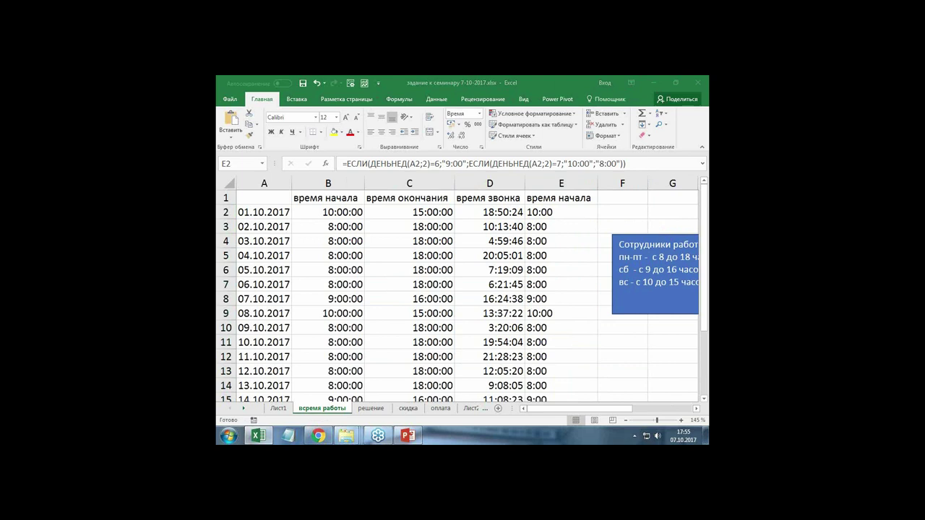
{"action": "left_click", "coordinate": [547, 213]}
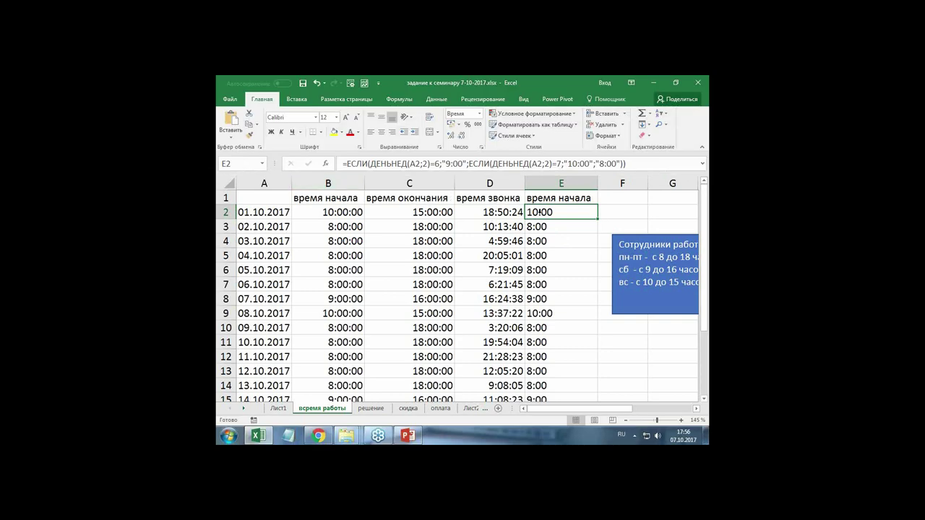
Step: Wrap E2's formula in ЗНАЧЕН, commit it, and refill it down column E
{"action": "left_click", "coordinate": [346, 161]}
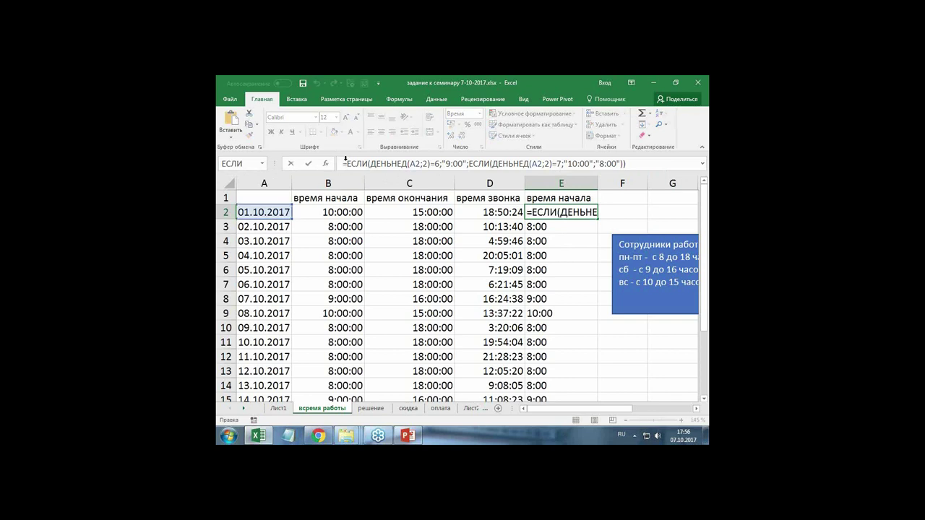
{"action": "type", "text": "значен"}
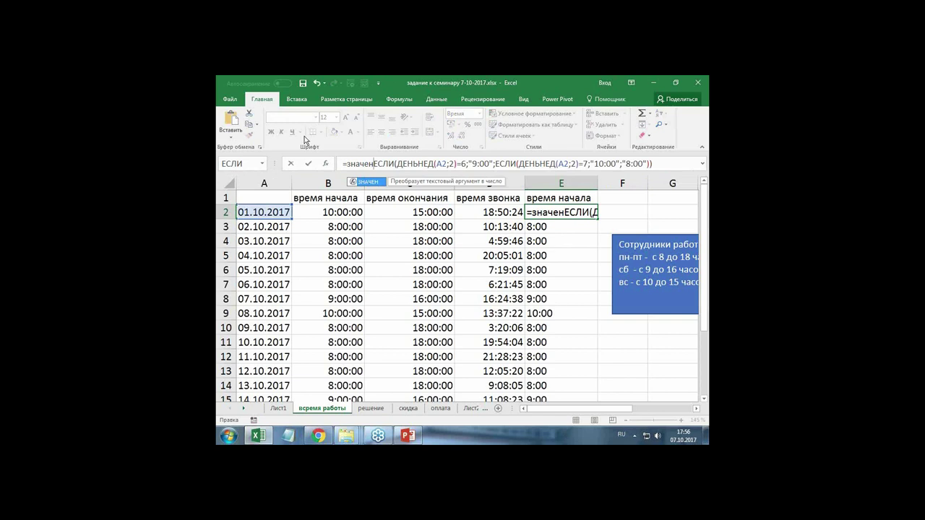
{"action": "key", "text": "Tab"}
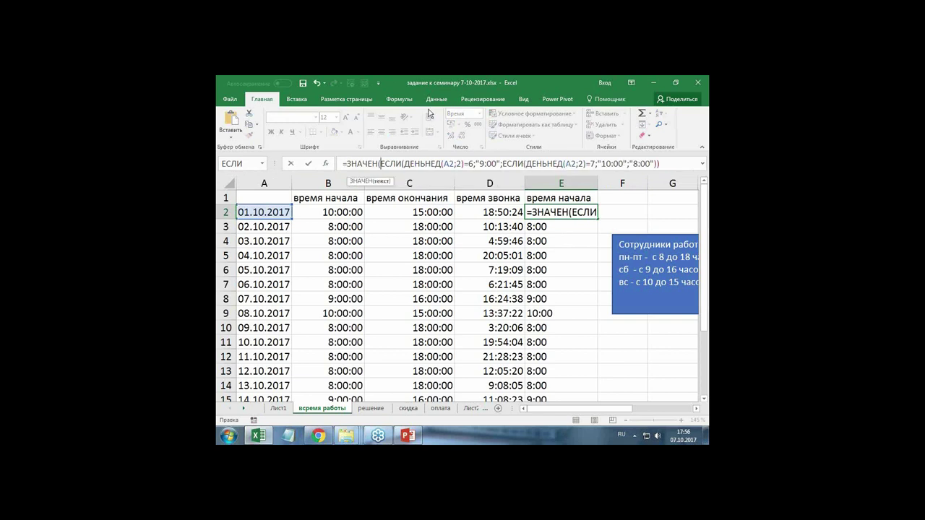
{"action": "left_click", "coordinate": [660, 164]}
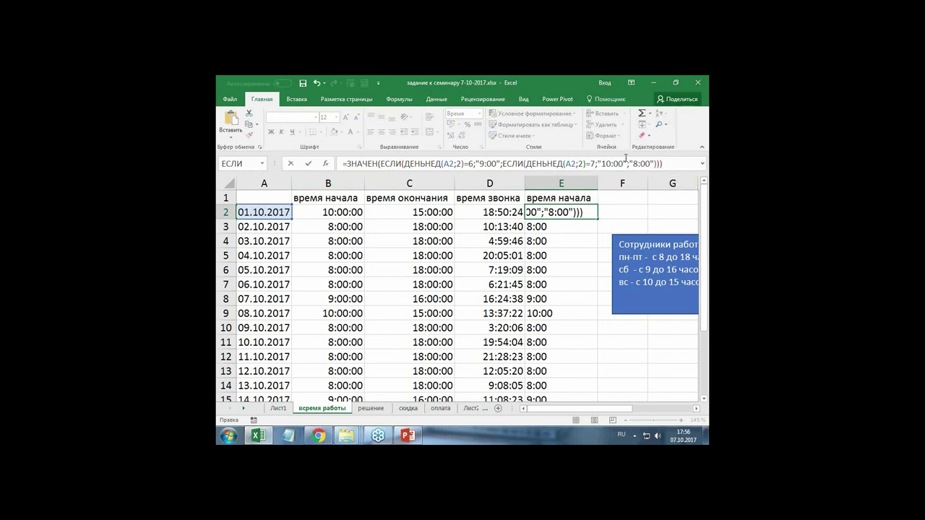
{"action": "type", "text": ")"}
{"action": "key", "text": "ctrl+Return"}
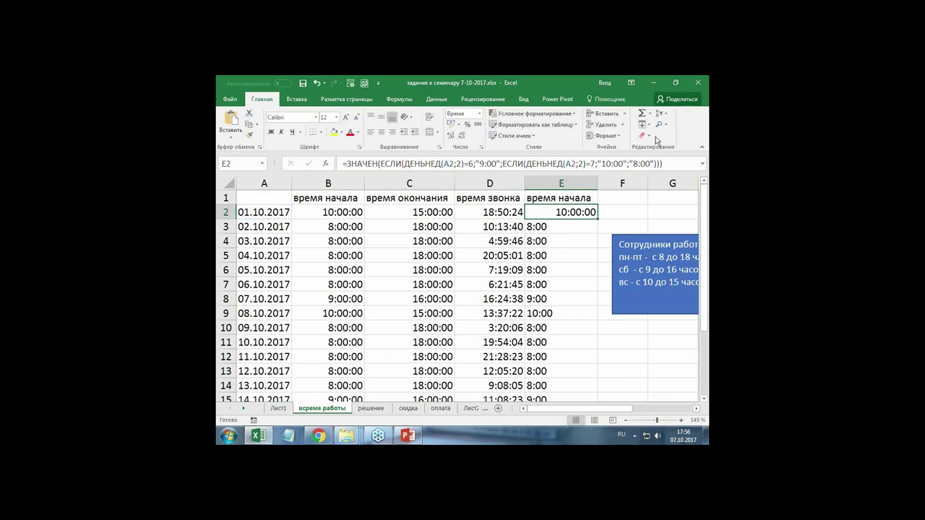
{"action": "double_click", "coordinate": [595, 221]}
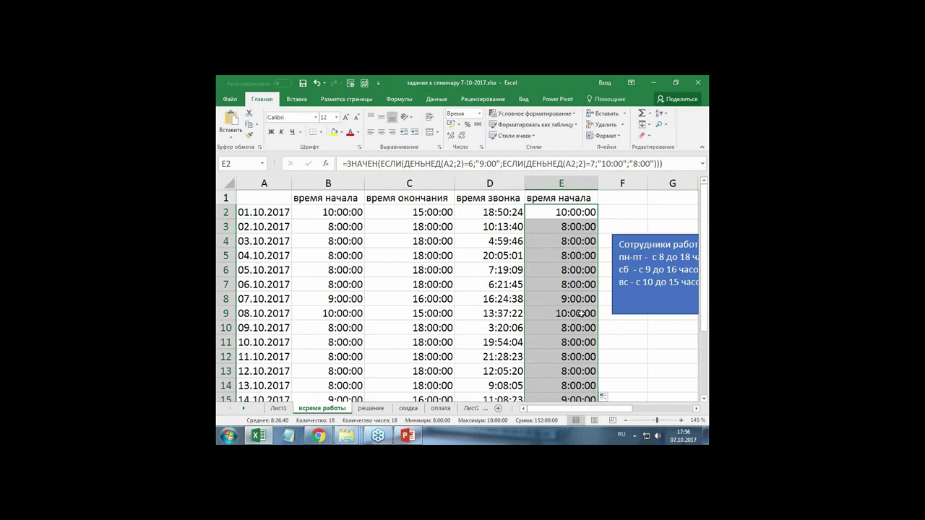
Step: Move the schedule note further right and inspect the first six times in columns B, C and D
{"action": "left_click", "coordinate": [694, 408]}
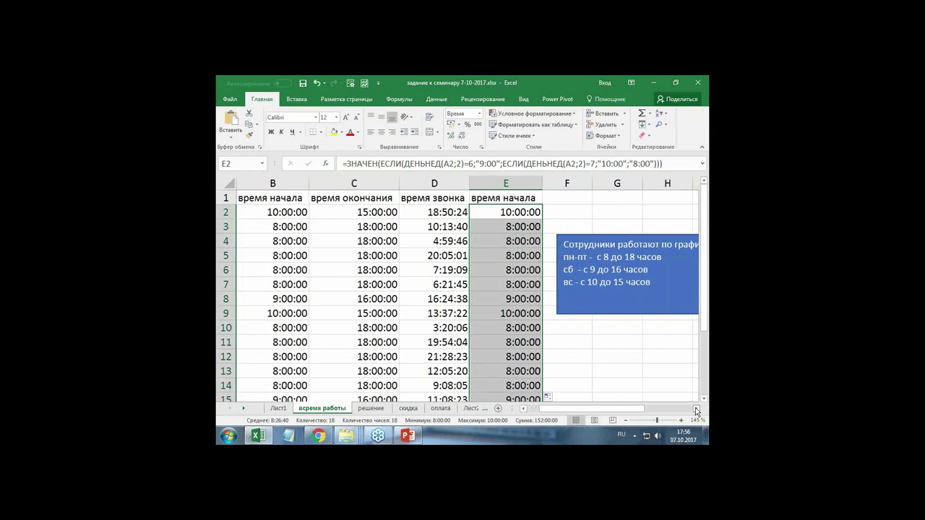
{"action": "left_click_drag", "start_coordinate": [580, 243], "coordinate": [623, 248]}
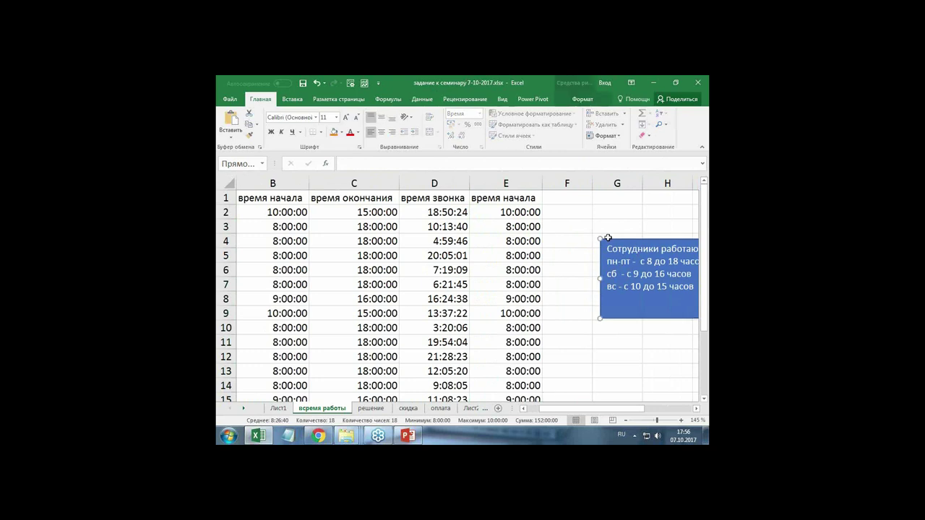
{"action": "left_click", "coordinate": [496, 212]}
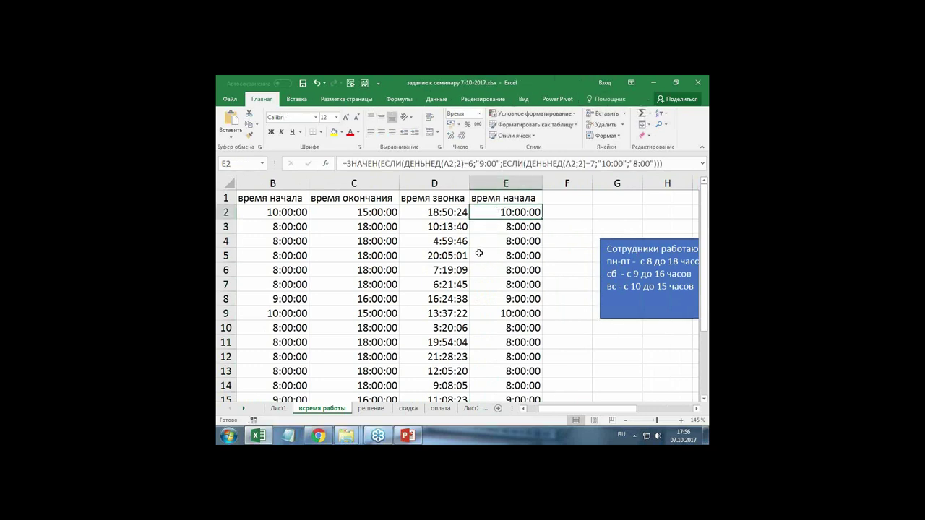
{"action": "left_click_drag", "start_coordinate": [267, 212], "coordinate": [272, 284]}
{"action": "left_click_drag", "start_coordinate": [377, 212], "coordinate": [377, 284]}
{"action": "left_click_drag", "start_coordinate": [445, 211], "coordinate": [444, 284]}
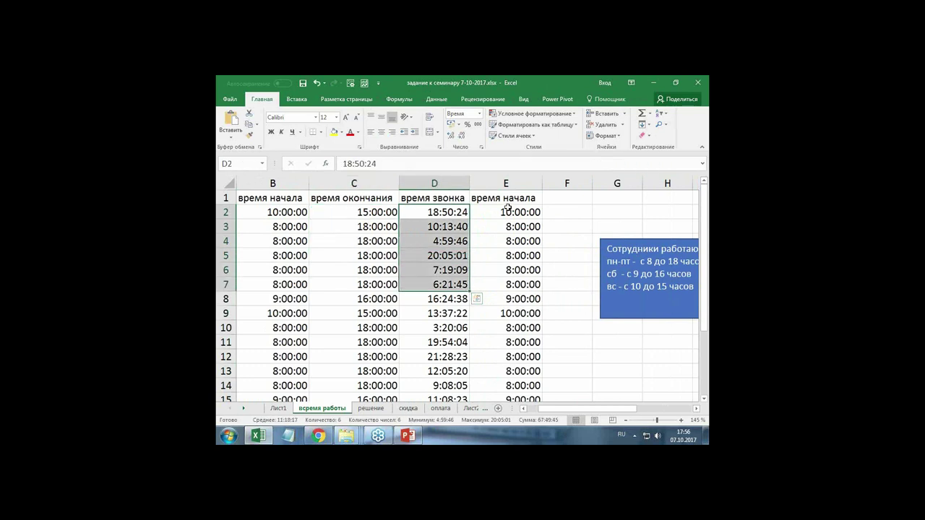
{"action": "left_click", "coordinate": [508, 210]}
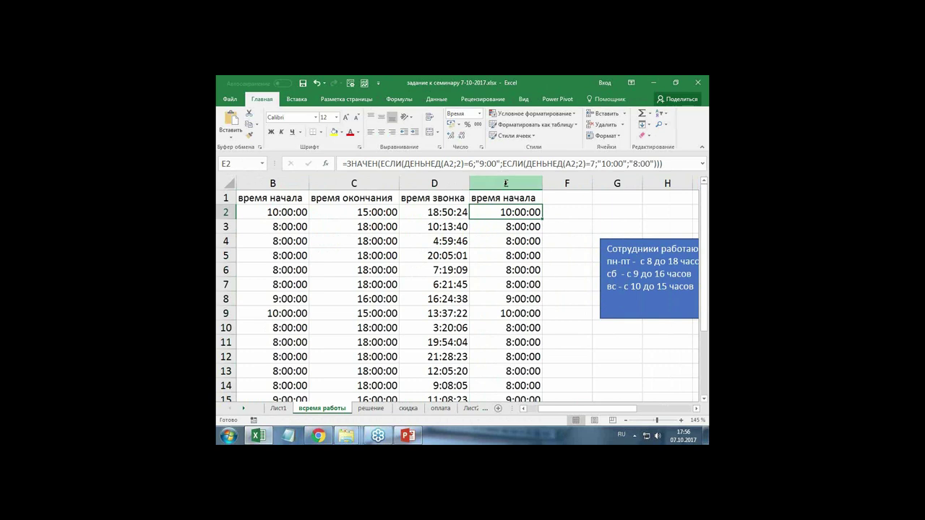
Step: Switch column E from General to the Время time format, then nudge the note up-right
{"action": "left_click", "coordinate": [506, 183]}
{"action": "left_click", "coordinate": [481, 114]}
{"action": "left_click", "coordinate": [495, 131]}
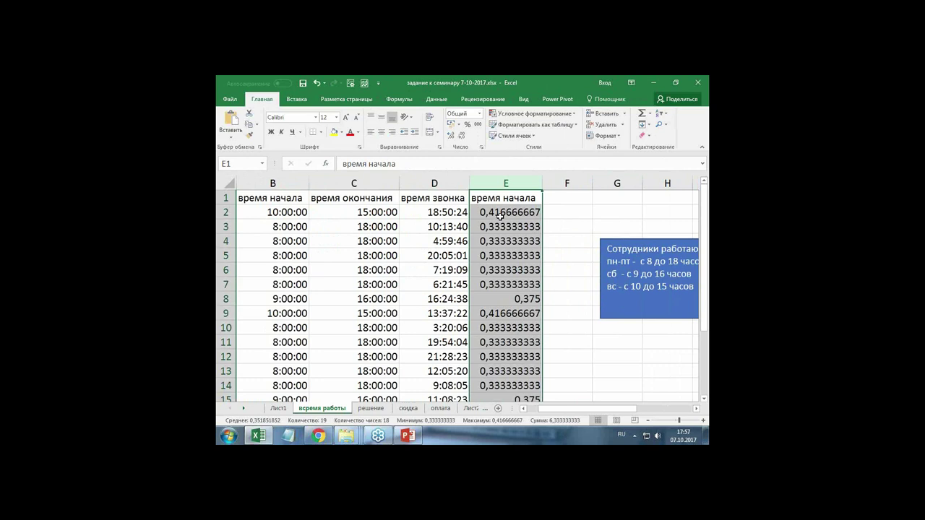
{"action": "left_click", "coordinate": [479, 113]}
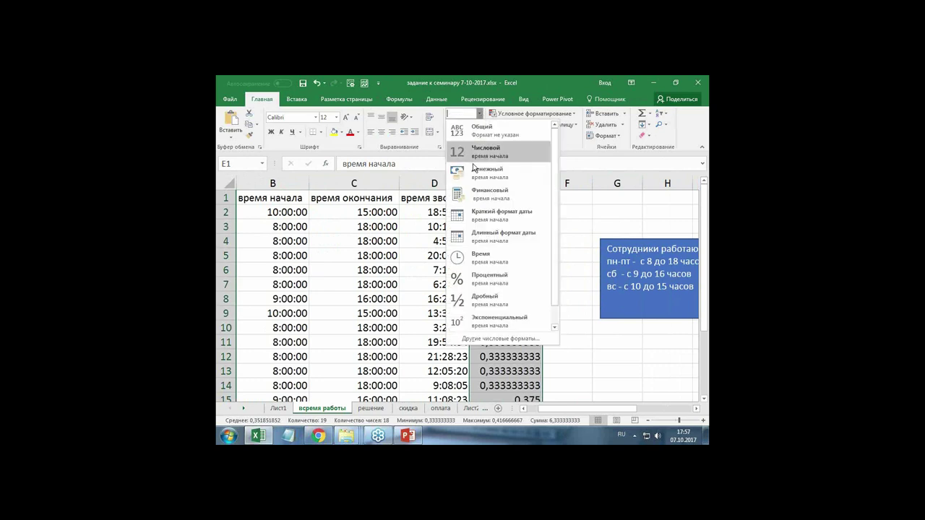
{"action": "left_click", "coordinate": [473, 260]}
{"action": "left_click", "coordinate": [493, 212]}
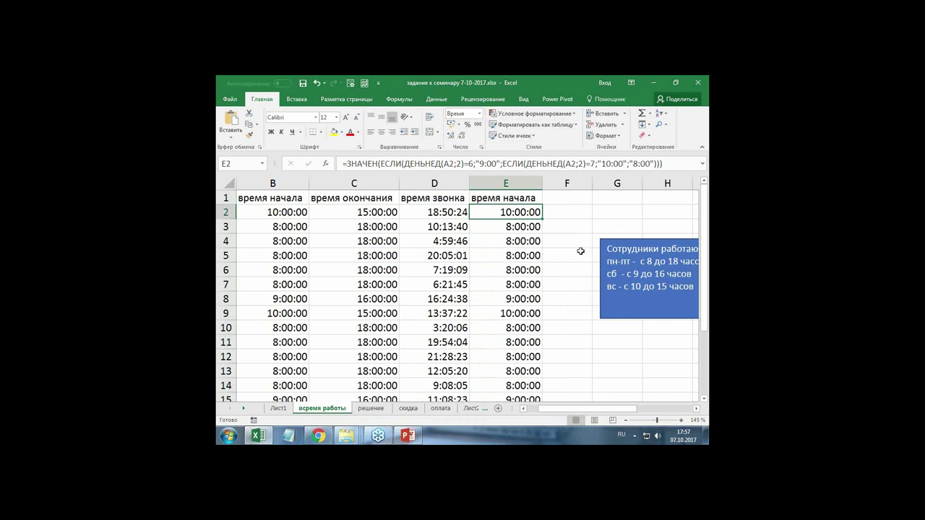
{"action": "left_click_drag", "start_coordinate": [601, 241], "coordinate": [678, 208]}
Step: Nudge the note right, try Общий format on E2, then undo to keep Время
{"action": "left_click", "coordinate": [515, 211]}
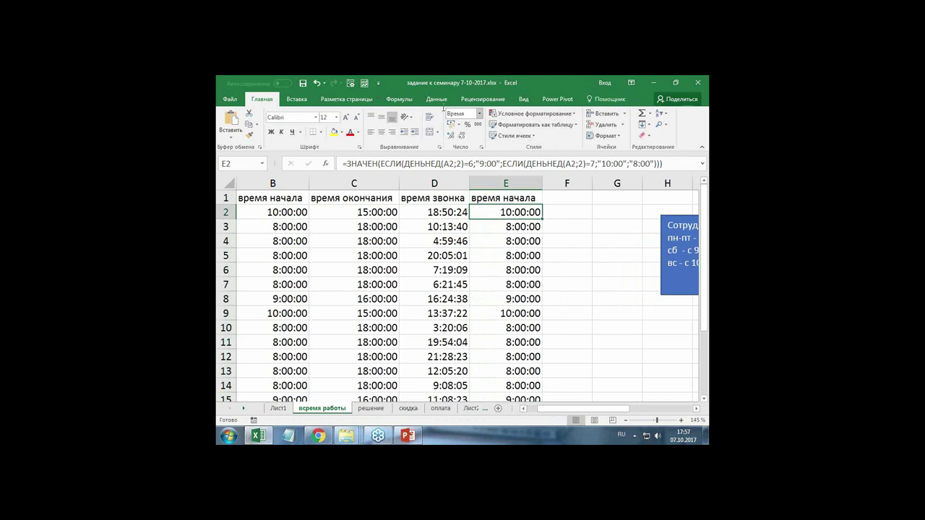
{"action": "left_click", "coordinate": [478, 114]}
{"action": "left_click", "coordinate": [474, 133]}
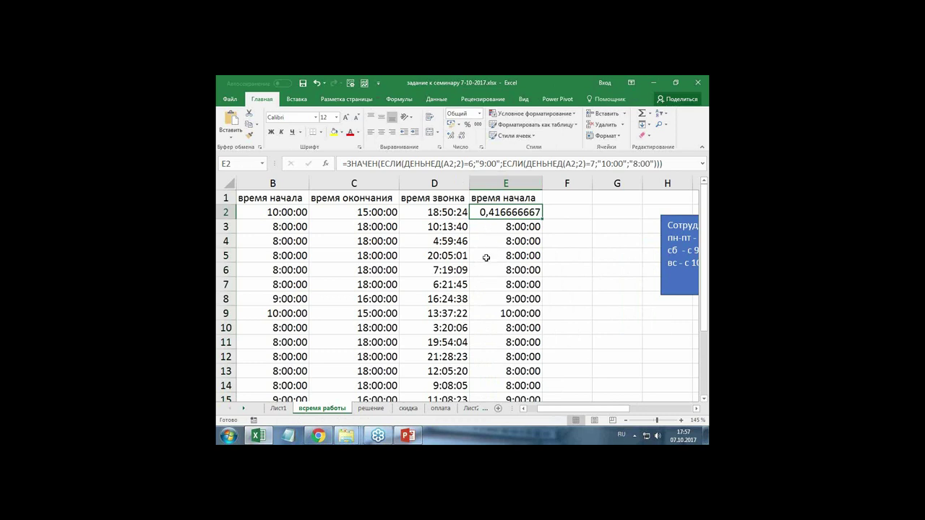
{"action": "left_click", "coordinate": [317, 85]}
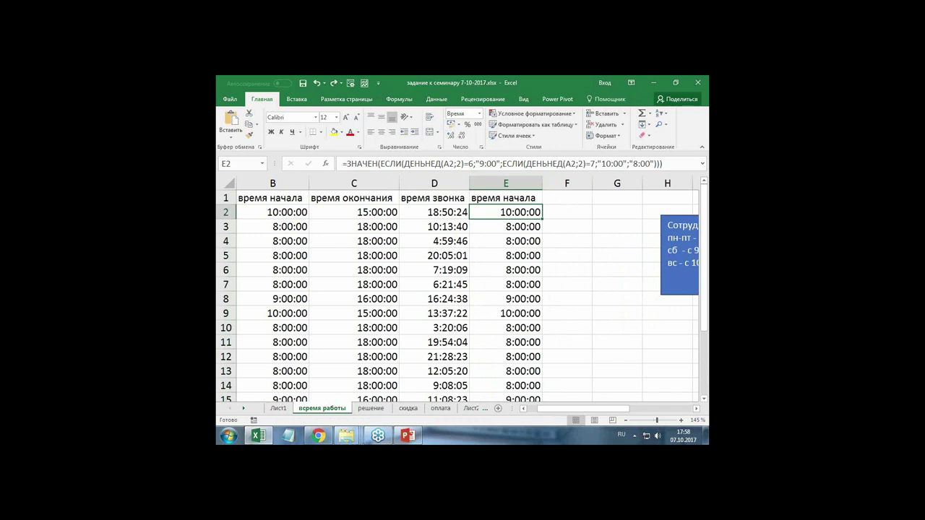
Step: Copy E2's ЗНАЧЕН start-time formula into F2 and move the note box to mid-sheet
{"action": "left_click", "coordinate": [572, 195]}
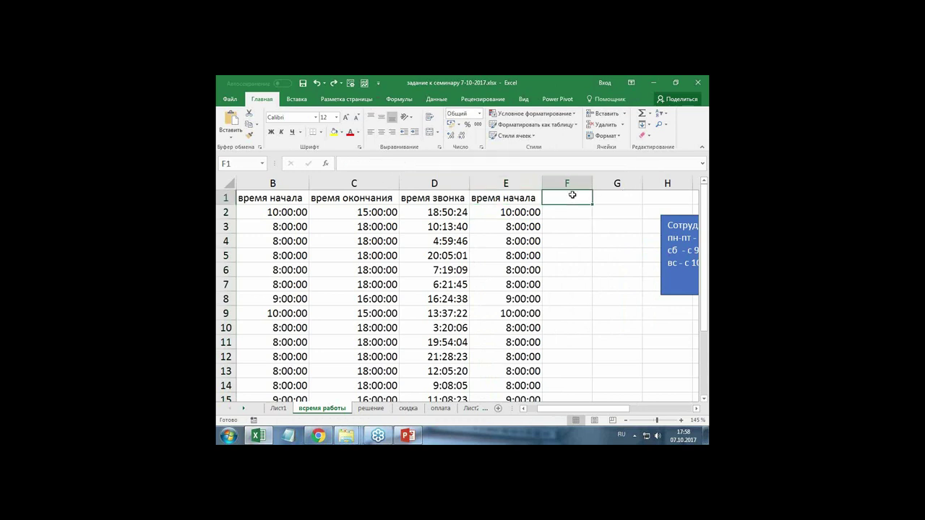
{"action": "left_click", "coordinate": [564, 211]}
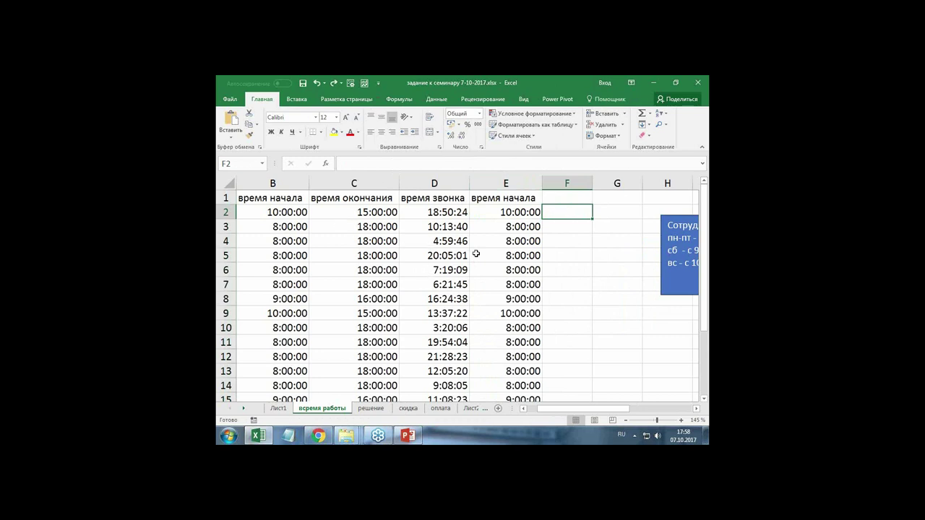
{"action": "left_click", "coordinate": [493, 210]}
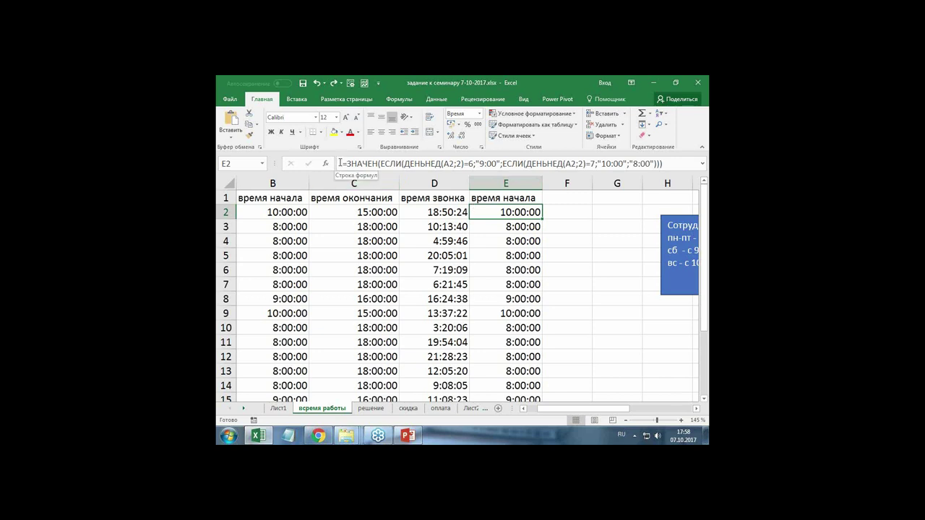
{"action": "left_click_drag", "start_coordinate": [342, 164], "coordinate": [677, 162]}
{"action": "key", "text": "ctrl+c"}
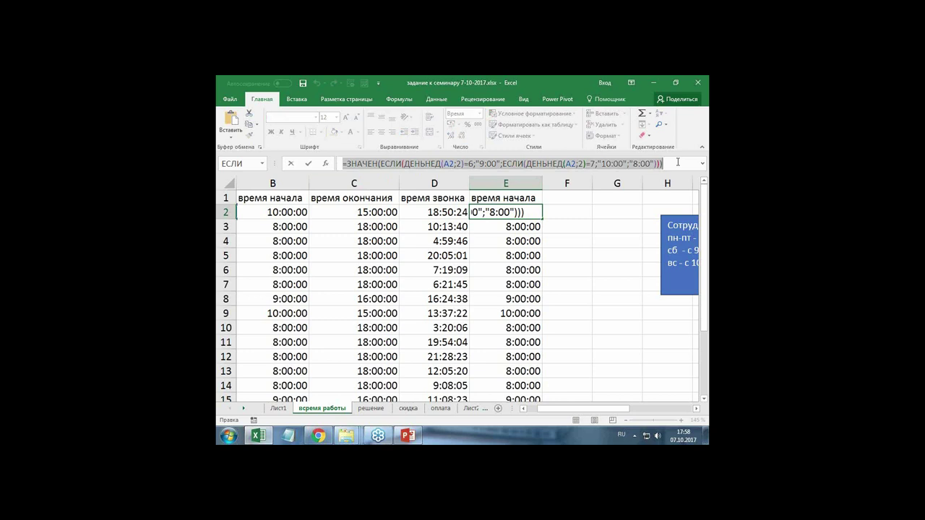
{"action": "key", "text": "Escape"}
{"action": "left_click", "coordinate": [559, 212]}
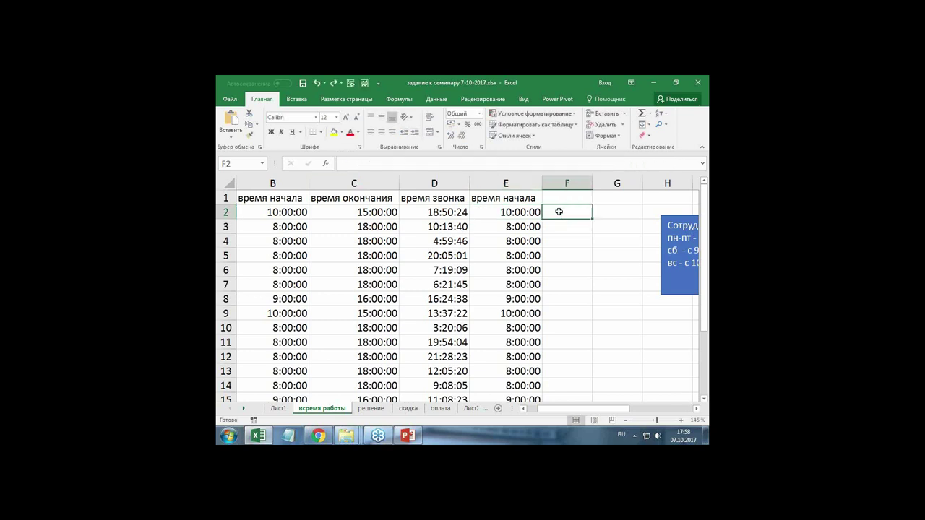
{"action": "key", "text": "ctrl+v"}
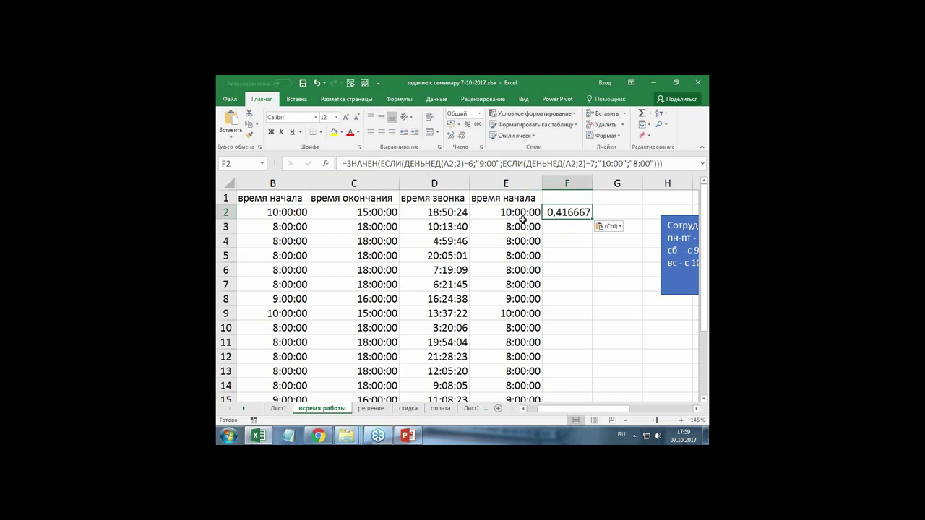
{"action": "mouse_move", "coordinate": [661, 244]}
{"action": "left_mouse_down"}
{"action": "mouse_move", "coordinate": [456, 293]}
{"action": "mouse_move", "coordinate": [310, 262]}
{"action": "mouse_move", "coordinate": [295, 268]}
{"action": "left_mouse_up"}
{"action": "left_click", "coordinate": [566, 215]}
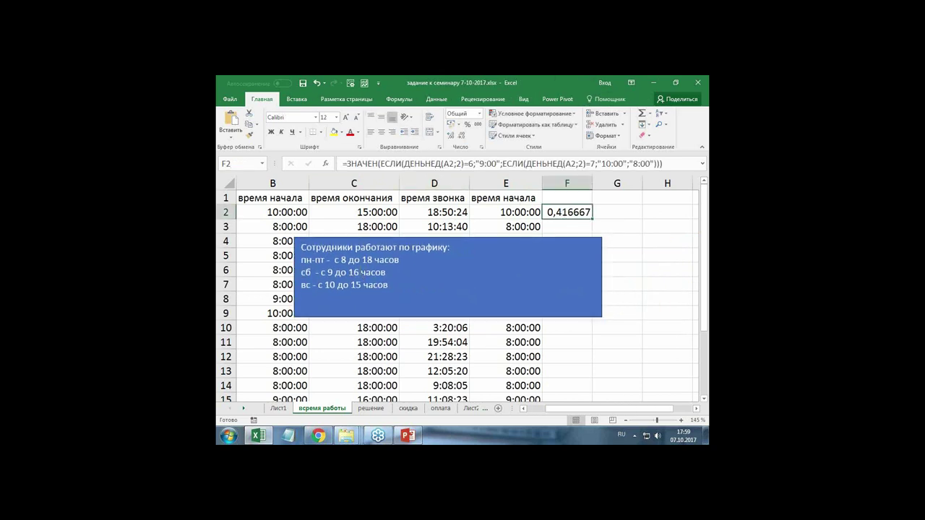
Step: Change F2's formula times to 16:00, 15:00 and 18:00 and commit it
{"action": "left_click", "coordinate": [482, 164]}
{"action": "key", "text": "BackSpace"}
{"action": "type", "text": "6"}
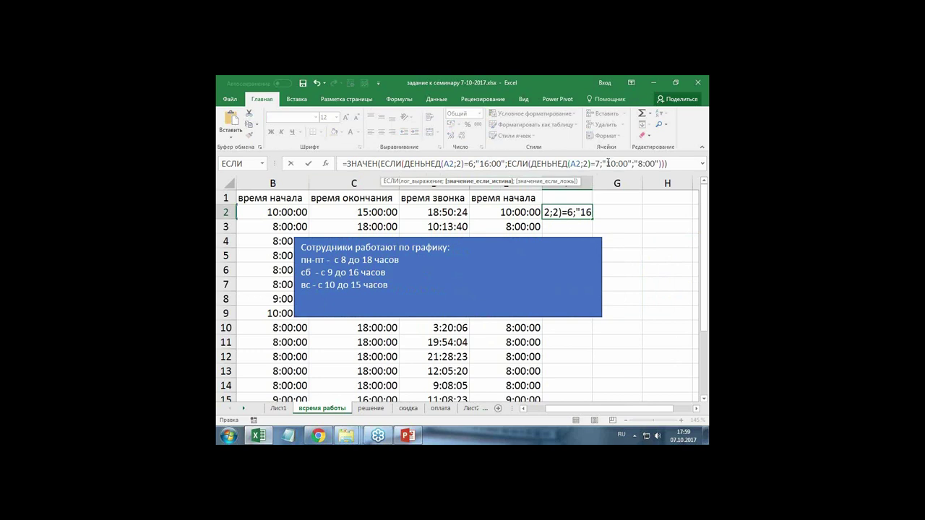
{"action": "left_click_drag", "start_coordinate": [608, 163], "coordinate": [615, 165]}
{"action": "type", "text": "15"}
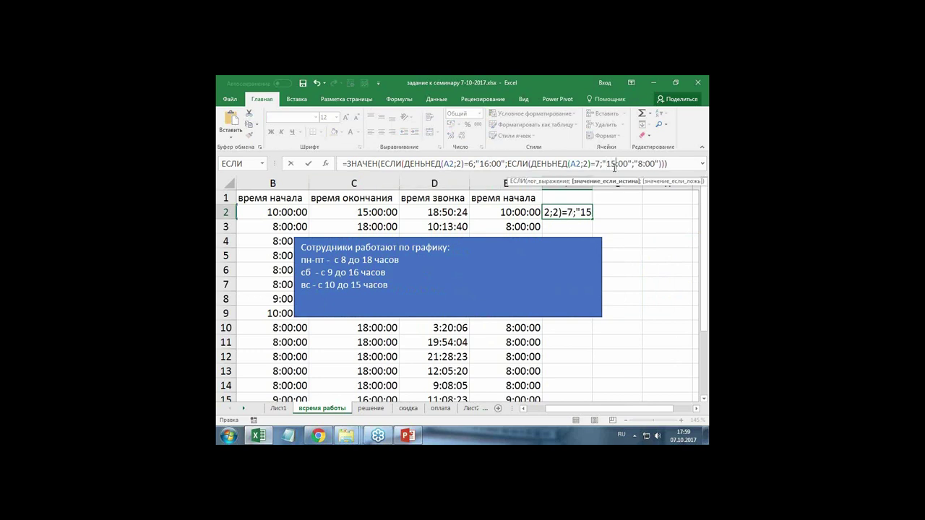
{"action": "left_click", "coordinate": [637, 165]}
{"action": "type", "text": "1"}
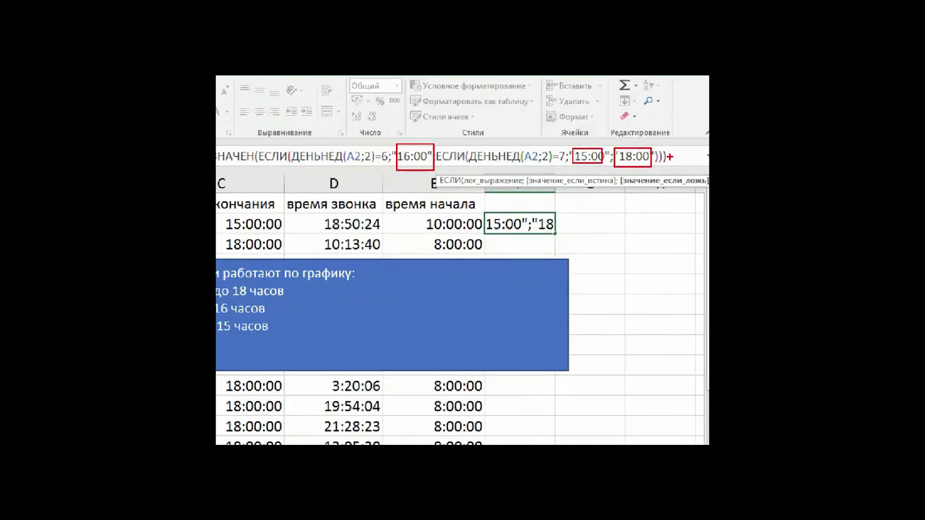
{"action": "key", "text": "Return"}
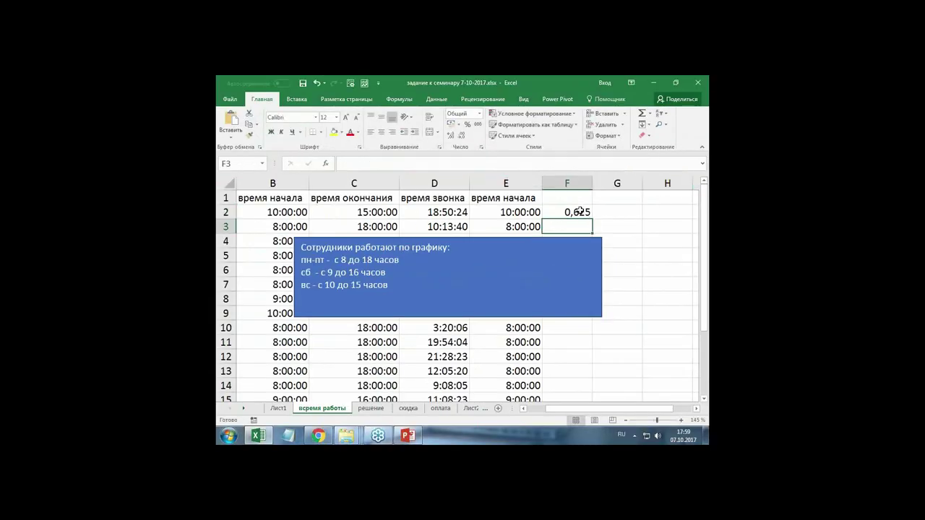
Step: Move the schedule note back right and fill F2's formula down column F
{"action": "left_click", "coordinate": [581, 212]}
{"action": "left_click_drag", "start_coordinate": [350, 233], "coordinate": [653, 207]}
{"action": "left_click", "coordinate": [571, 212]}
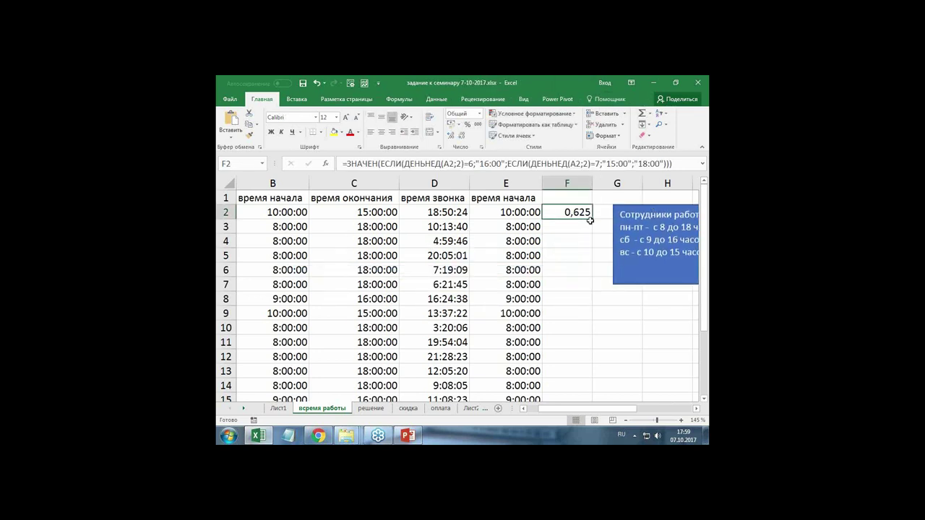
{"action": "double_click", "coordinate": [591, 220]}
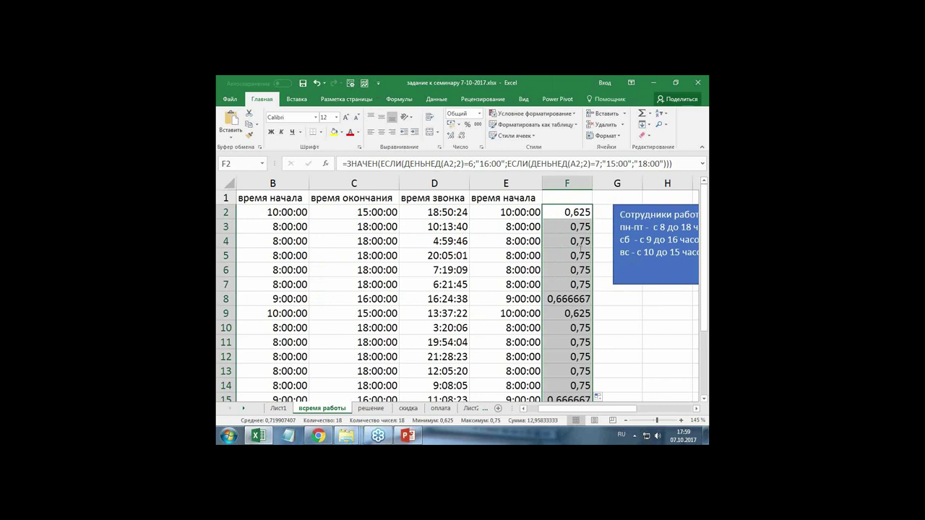
Step: Apply the Время format to column F, save the workbook, and switch to the решение sheet
{"action": "left_click", "coordinate": [480, 114]}
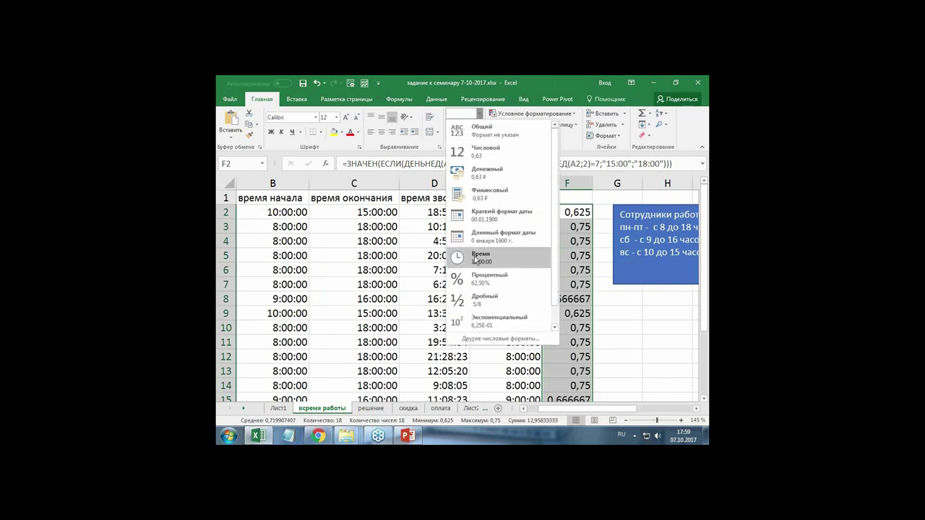
{"action": "left_click", "coordinate": [474, 259]}
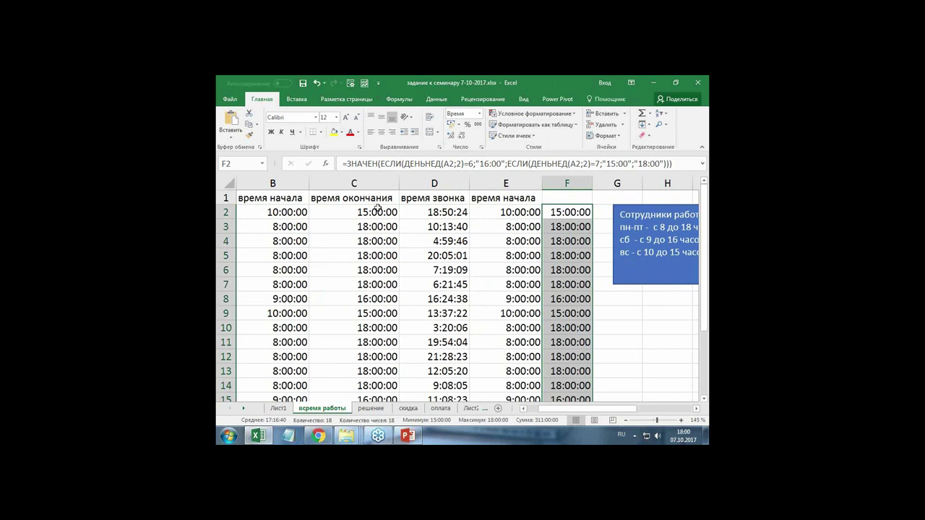
{"action": "left_click", "coordinate": [303, 84]}
{"action": "left_click", "coordinate": [371, 408]}
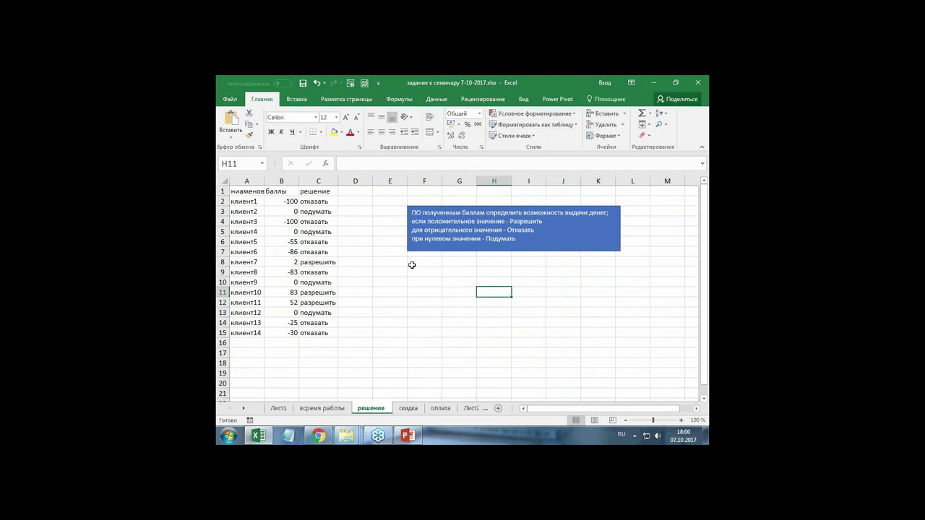
Step: Nudge the instruction note into place beside the решение table and highlight scores B2:B15
{"action": "left_click_drag", "start_coordinate": [407, 205], "coordinate": [423, 203]}
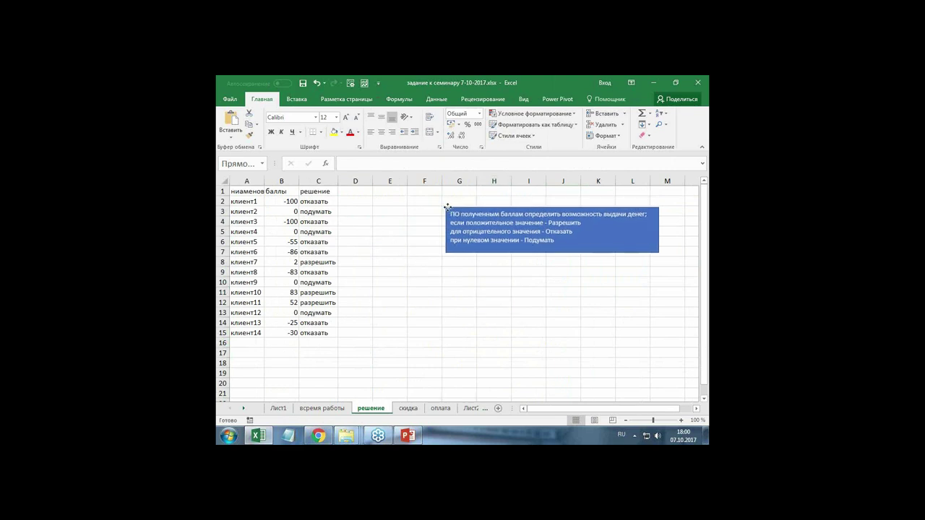
{"action": "left_click_drag", "start_coordinate": [432, 200], "coordinate": [429, 196]}
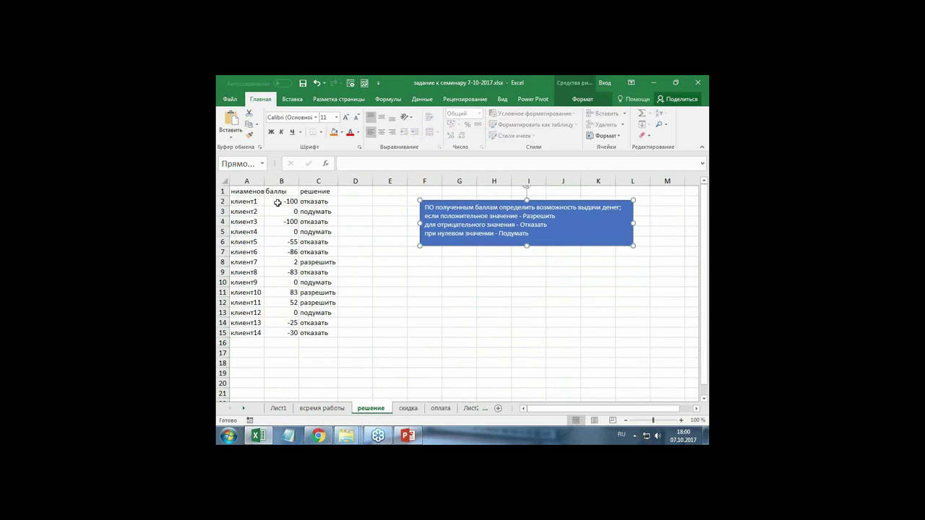
{"action": "left_click_drag", "start_coordinate": [277, 202], "coordinate": [278, 334]}
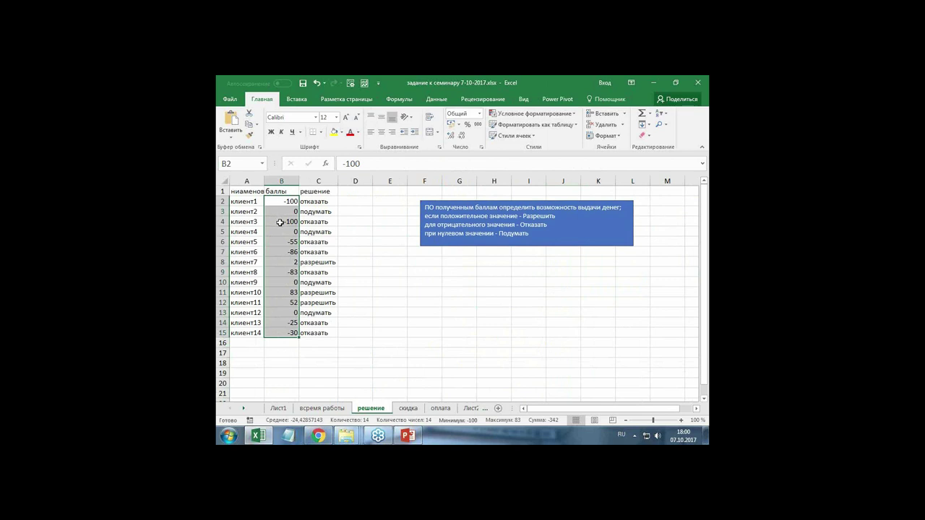
{"action": "left_click", "coordinate": [401, 242]}
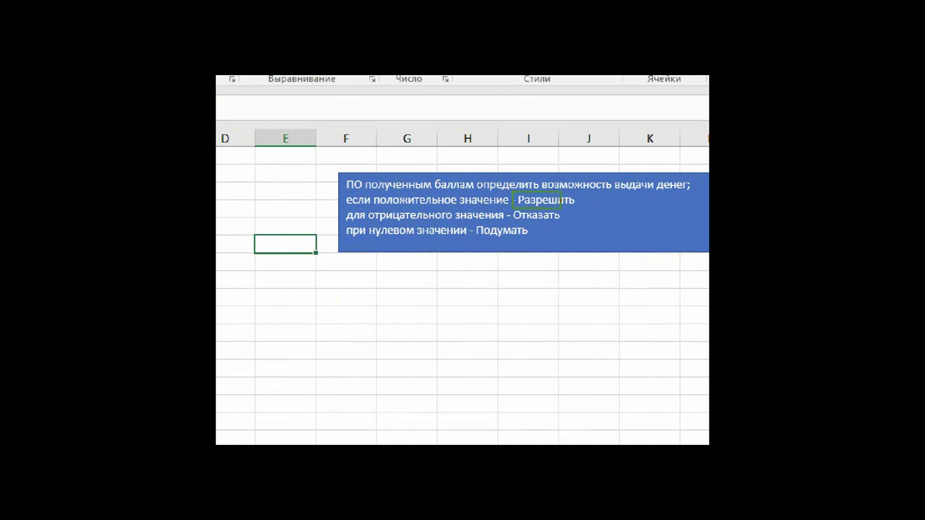
Step: Highlight parts of the rules note and cells E9:J9, then select cell D2
{"action": "left_click_drag", "start_coordinate": [511, 191], "coordinate": [571, 209]}
{"action": "left_click_drag", "start_coordinate": [508, 208], "coordinate": [568, 230]}
{"action": "left_click_drag", "start_coordinate": [470, 225], "coordinate": [548, 242]}
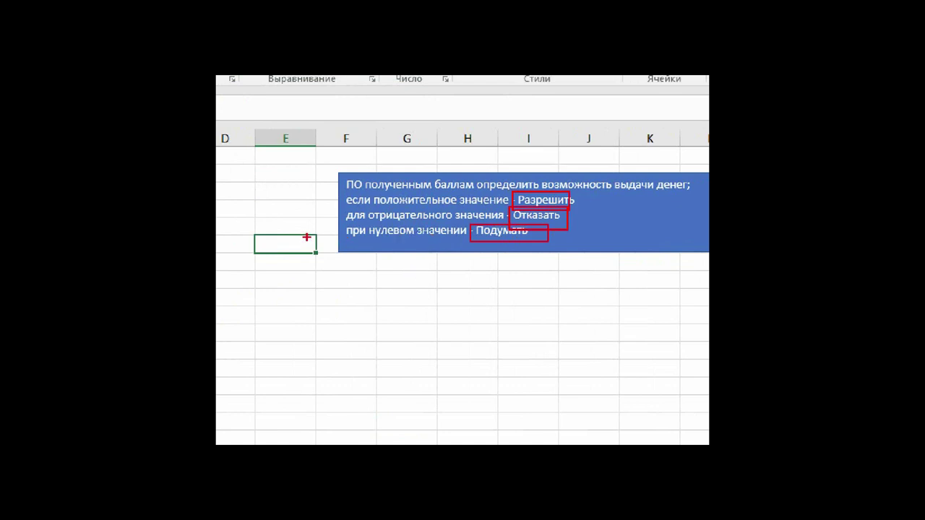
{"action": "left_click_drag", "start_coordinate": [346, 219], "coordinate": [463, 228]}
{"action": "left_click_drag", "start_coordinate": [348, 237], "coordinate": [410, 236]}
{"action": "left_click_drag", "start_coordinate": [373, 206], "coordinate": [448, 206]}
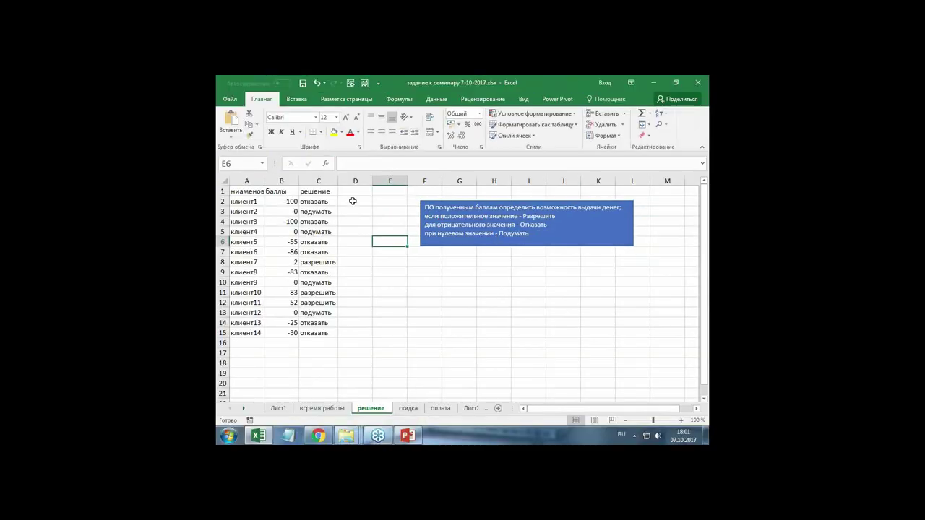
{"action": "left_click", "coordinate": [383, 272]}
{"action": "left_click_drag", "start_coordinate": [382, 271], "coordinate": [561, 271]}
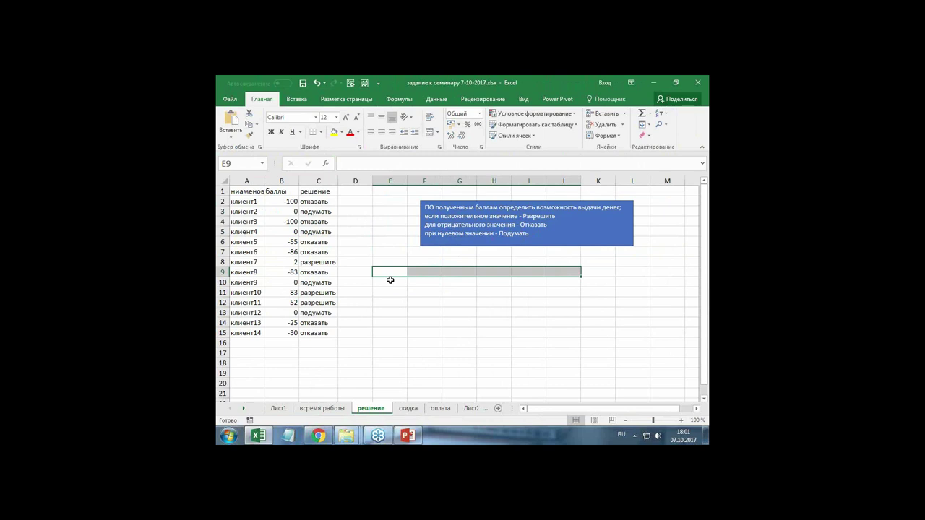
{"action": "left_click", "coordinate": [348, 201]}
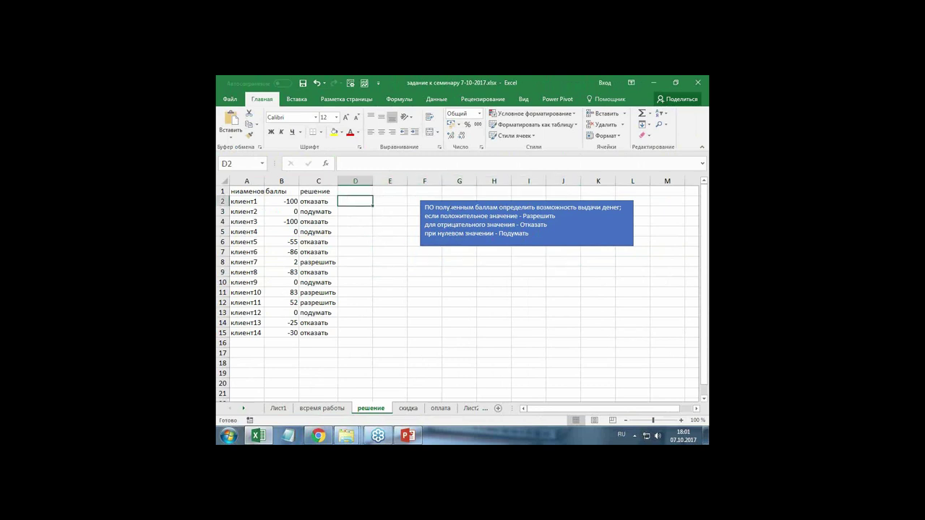
Step: Begin D2's formula as =ЕСЛИ(B2<0;"Отказать"; for negative scores
{"action": "type", "text": "="}
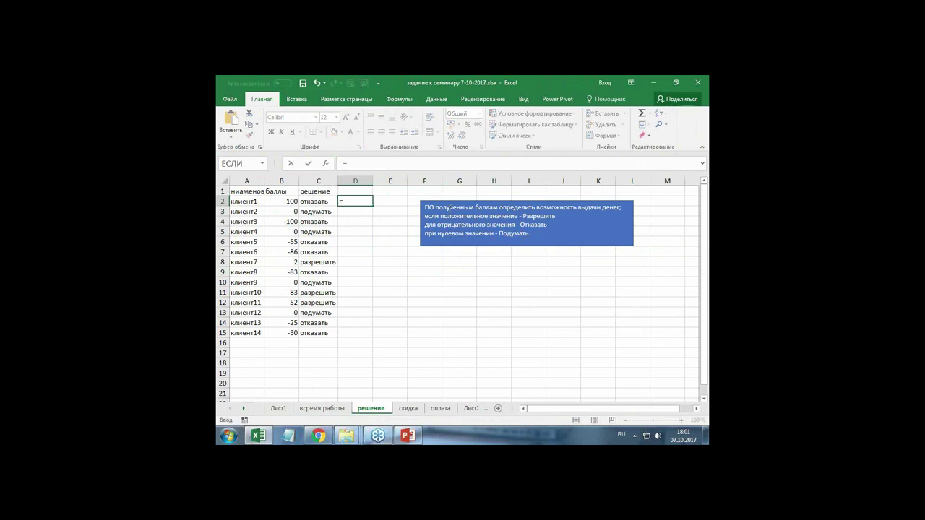
{"action": "type", "text": "ес"}
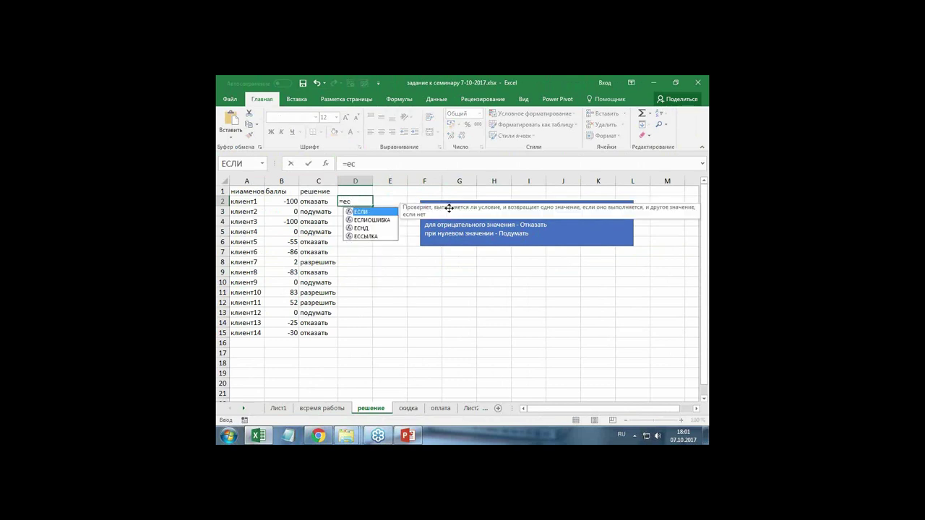
{"action": "key", "text": "Tab"}
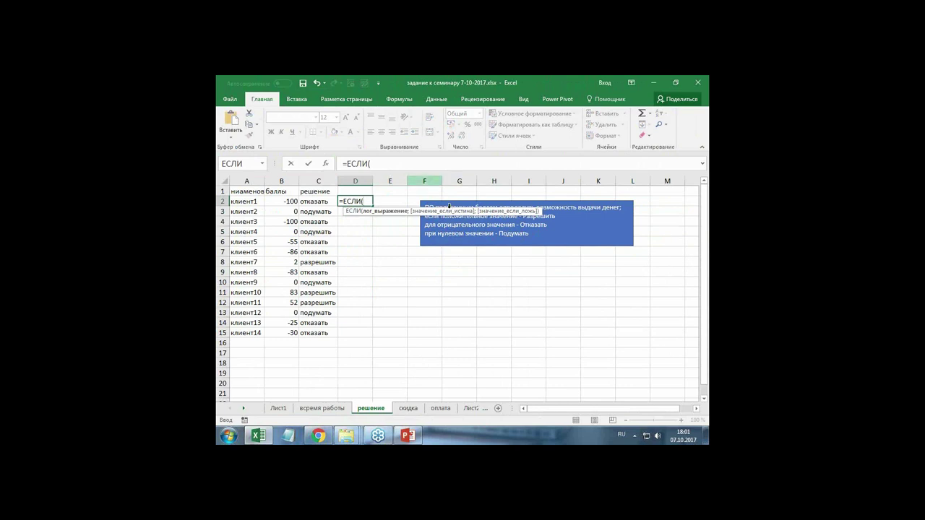
{"action": "left_click", "coordinate": [275, 202]}
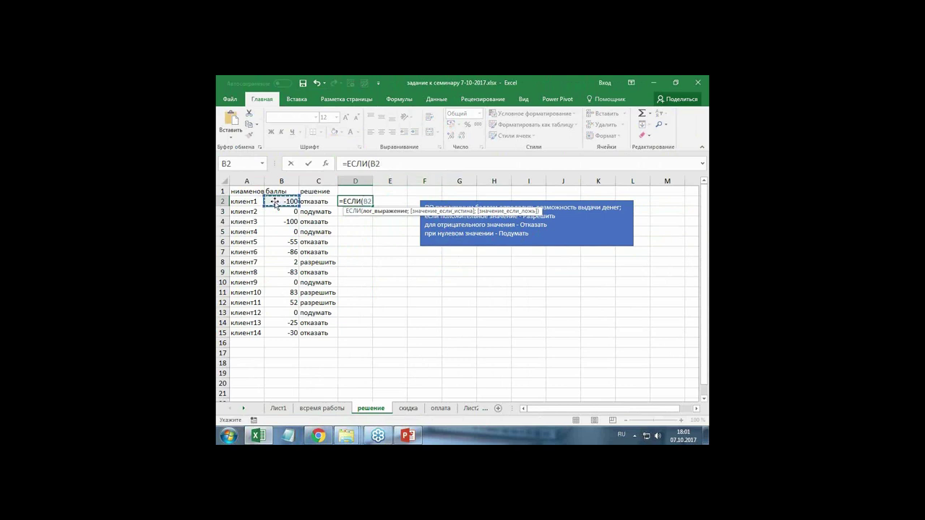
{"action": "key", "text": "alt+shift"}
{"action": "type", "text": "<0"}
{"action": "type", "text": ";"}
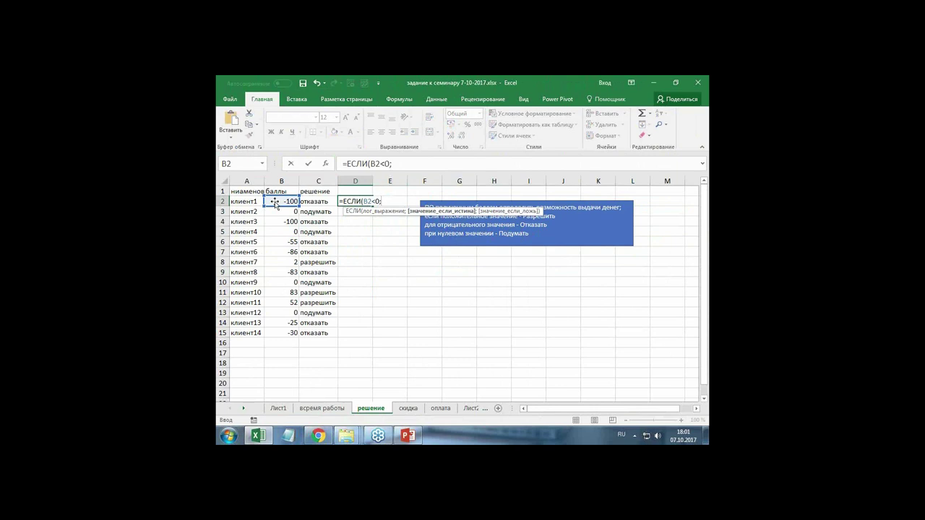
{"action": "type", "text": "\"Отказать"}
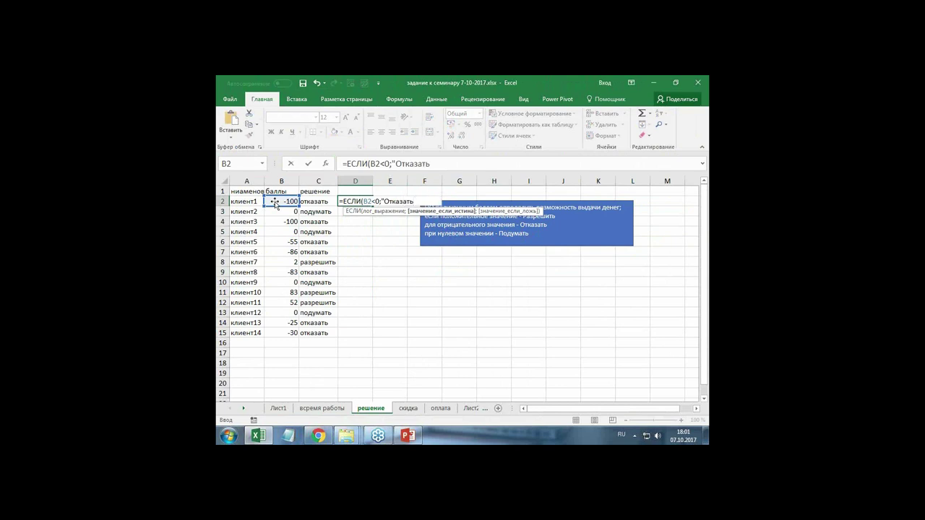
{"action": "type", "text": "\""}
{"action": "type", "text": ";"}
Step: Add the nested ЕСЛИ(B2=0;"Подумать";"Разрешить") and commit the formula
{"action": "type", "text": "ес"}
{"action": "key", "text": "Tab"}
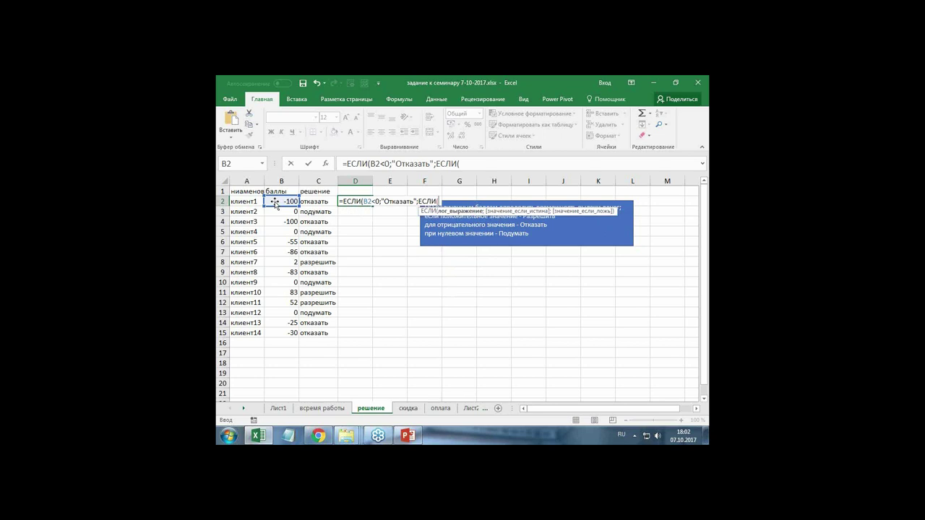
{"action": "left_click", "coordinate": [276, 202]}
{"action": "type", "text": "=0"}
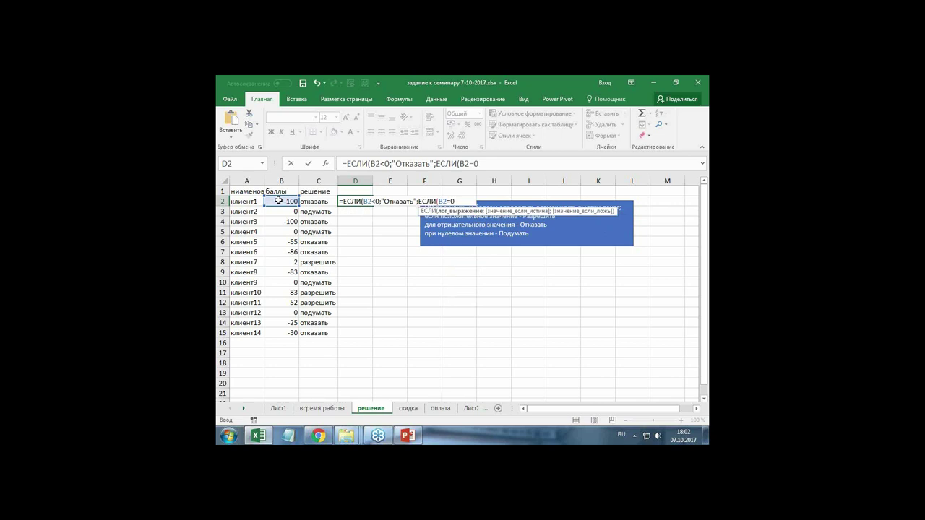
{"action": "type", "text": ";"}
{"action": "type", "text": "\"Подумать"}
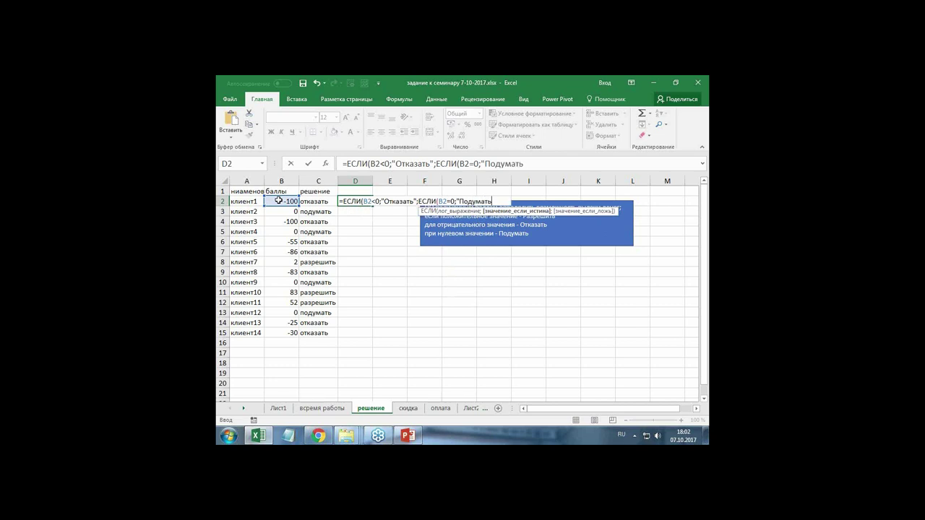
{"action": "type", "text": "\""}
{"action": "type", "text": ";"}
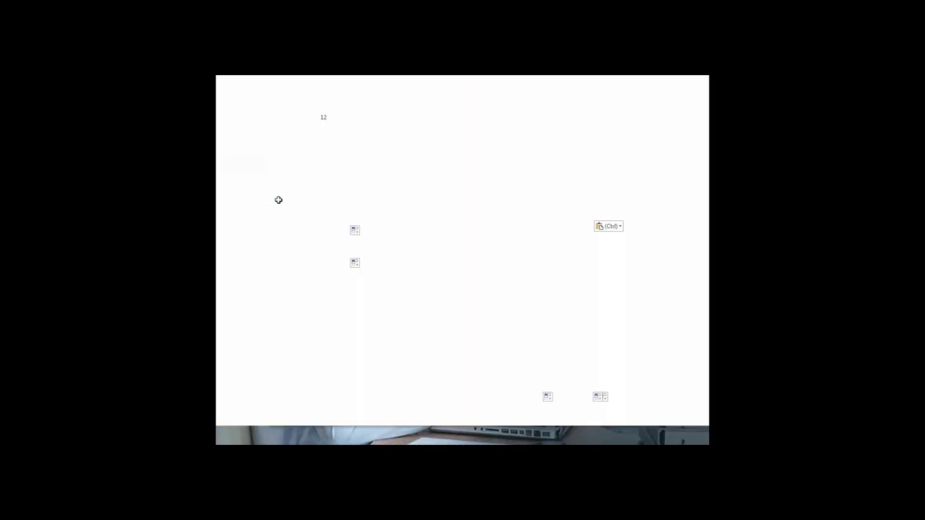
{"action": "type", "text": "\"Разрешить\""}
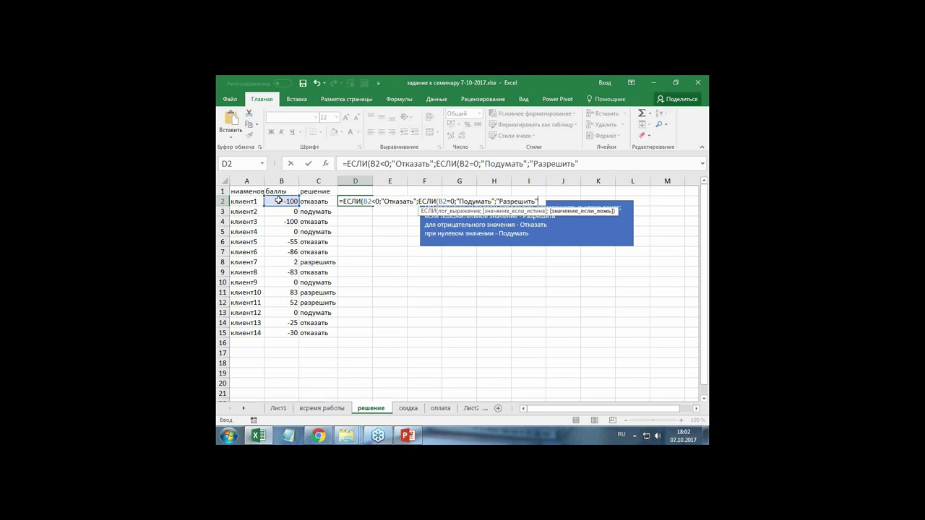
{"action": "type", "text": ")"}
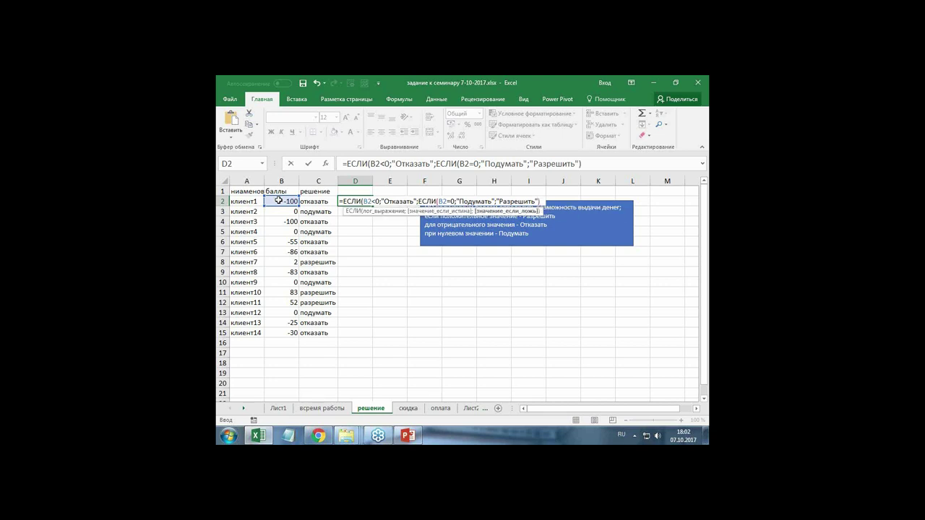
{"action": "type", "text": ")"}
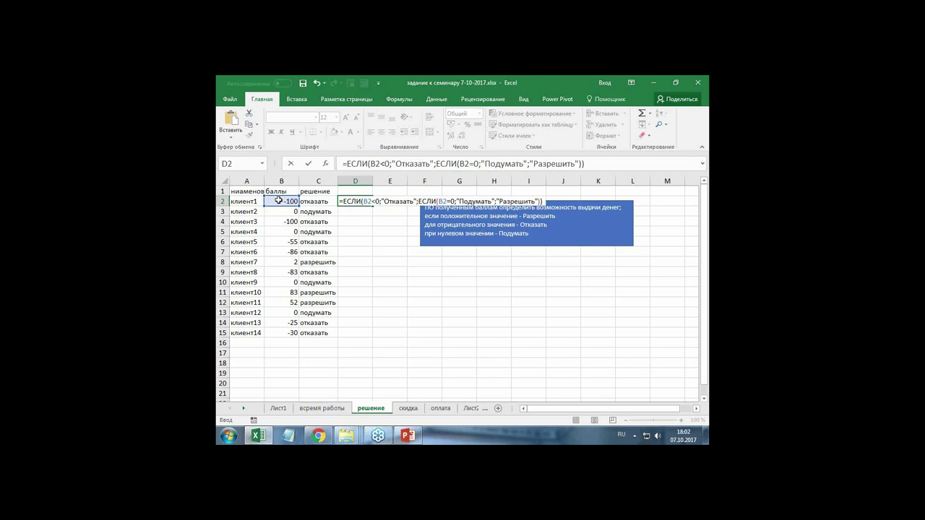
{"action": "key", "text": "ctrl+Return"}
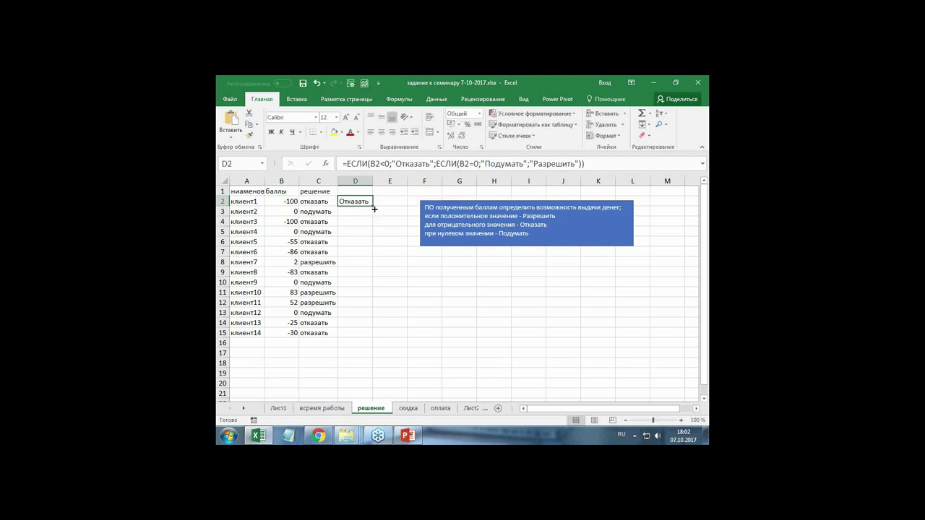
Step: Fill D2's decision formula down to D15 and autofit column D to the results
{"action": "double_click", "coordinate": [374, 209]}
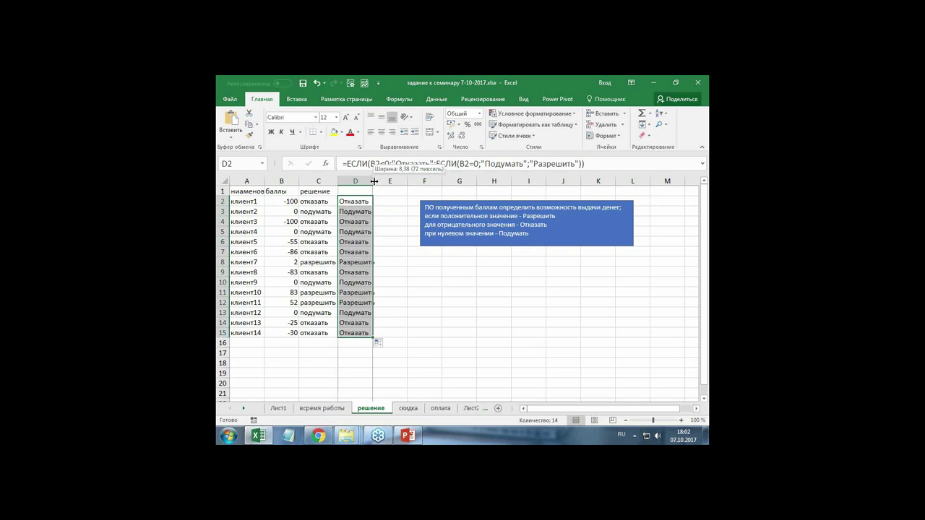
{"action": "double_click", "coordinate": [374, 181]}
{"action": "left_click", "coordinate": [367, 201]}
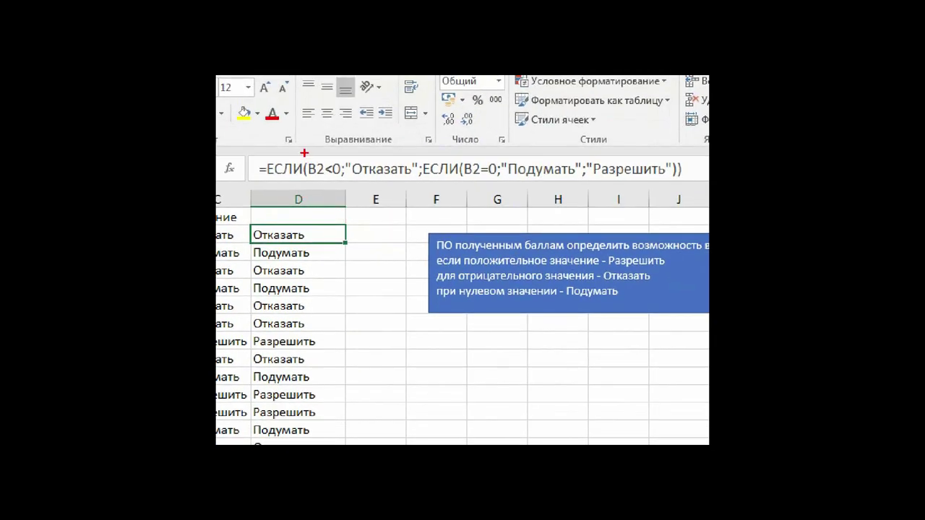
{"action": "left_click_drag", "start_coordinate": [305, 153], "coordinate": [341, 182]}
{"action": "left_click_drag", "start_coordinate": [463, 159], "coordinate": [499, 180]}
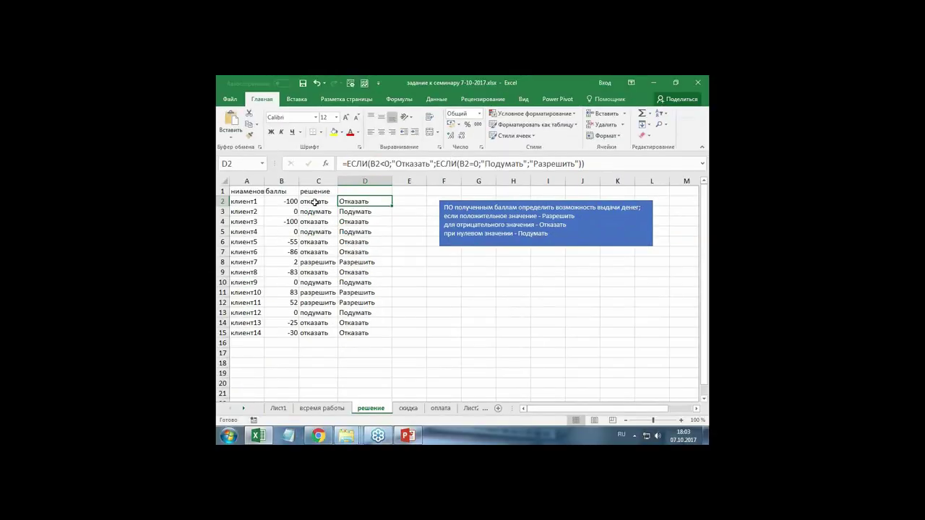
Step: Compare C2's existing formula, highlighting its B2<0 test, against D2's formula
{"action": "left_click", "coordinate": [310, 201]}
{"action": "left_click", "coordinate": [385, 164]}
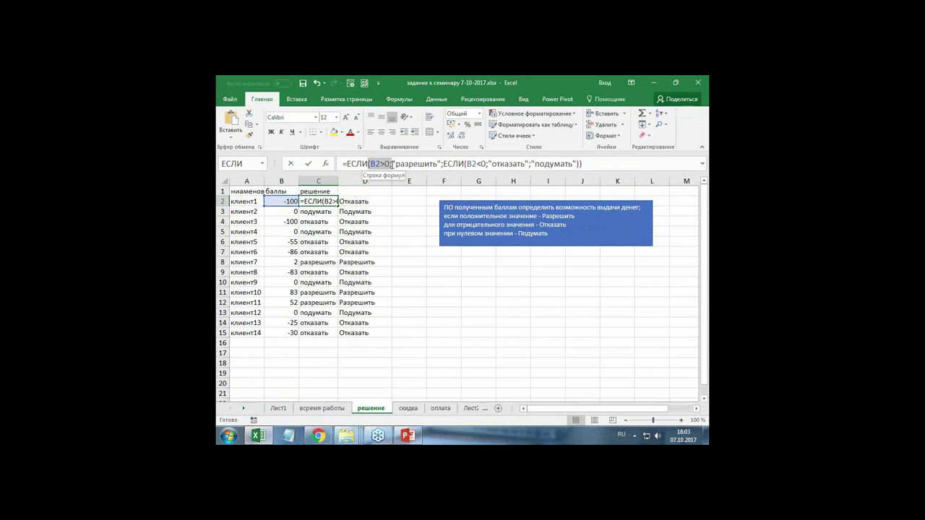
{"action": "left_click_drag", "start_coordinate": [467, 164], "coordinate": [522, 166]}
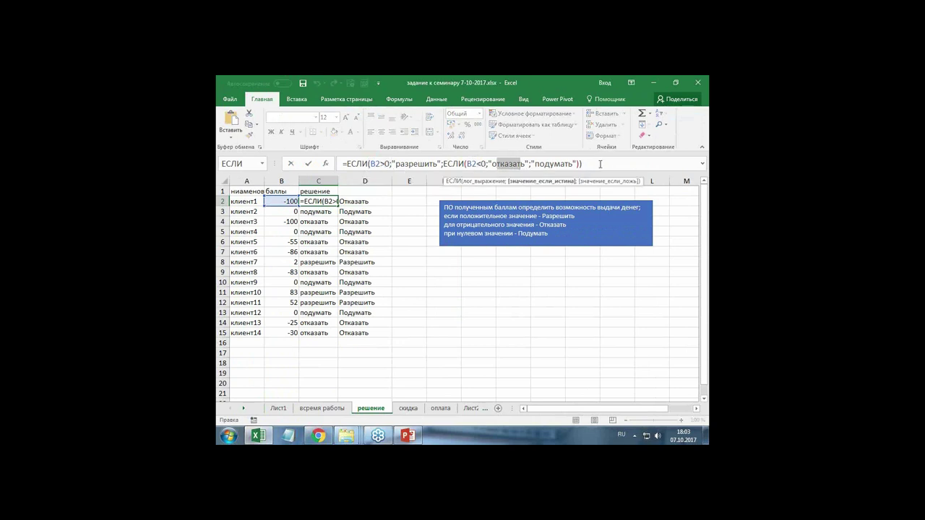
{"action": "key", "text": "Escape"}
{"action": "left_click", "coordinate": [353, 204]}
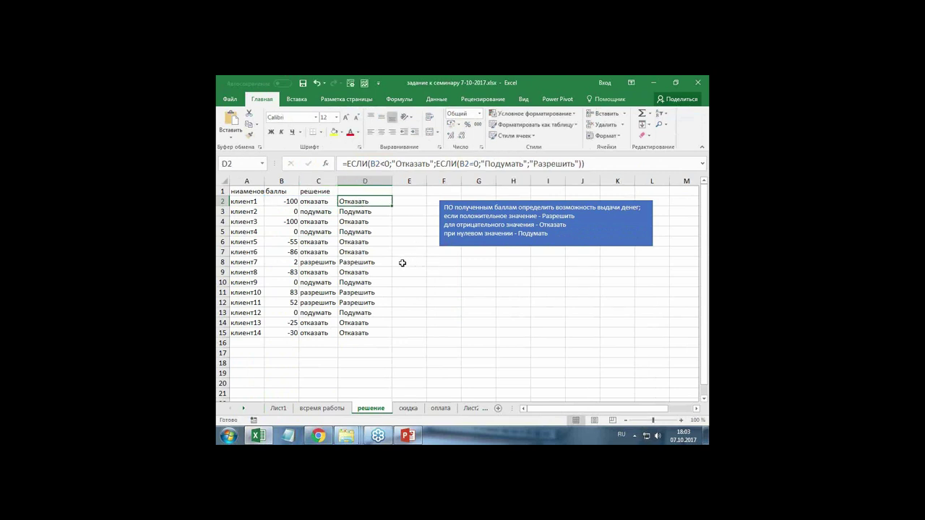
{"action": "left_click_drag", "start_coordinate": [408, 263], "coordinate": [654, 266]}
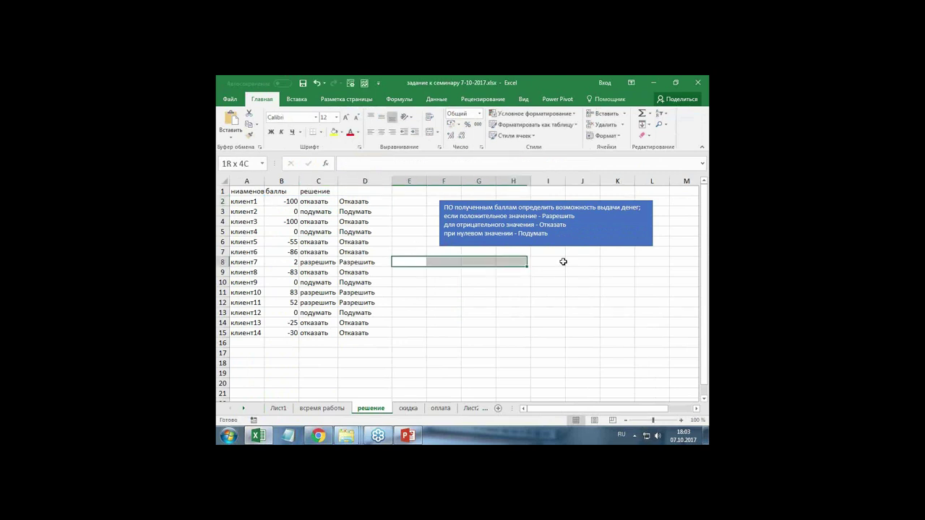
{"action": "left_click", "coordinate": [521, 273]}
Step: Compare D2's Подумать and Разрешить results with C2's B2>0 condition, leaving both unchanged
{"action": "left_click", "coordinate": [312, 200]}
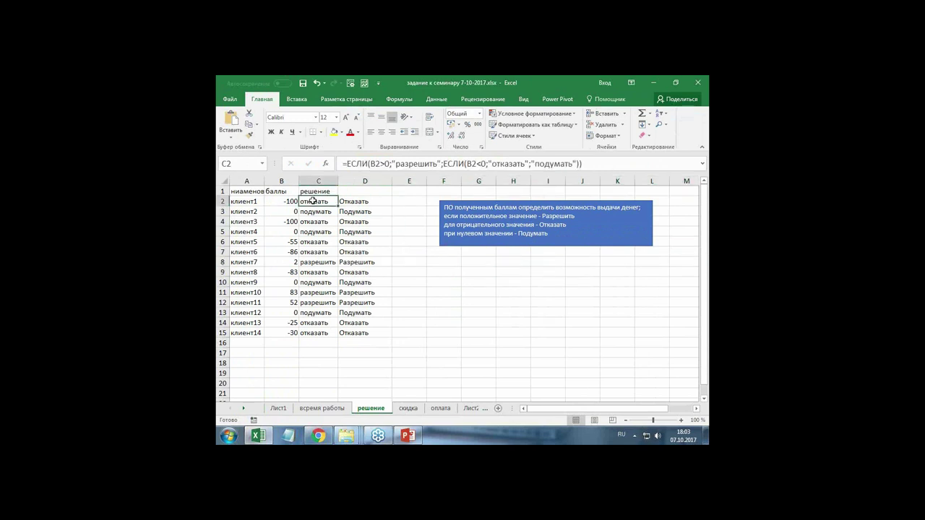
{"action": "left_click", "coordinate": [354, 201]}
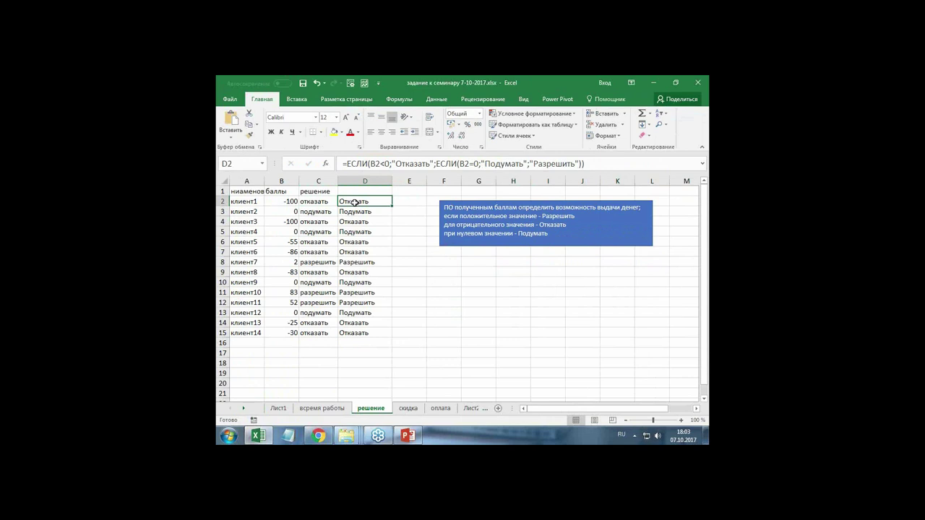
{"action": "left_click_drag", "start_coordinate": [483, 163], "coordinate": [528, 164]}
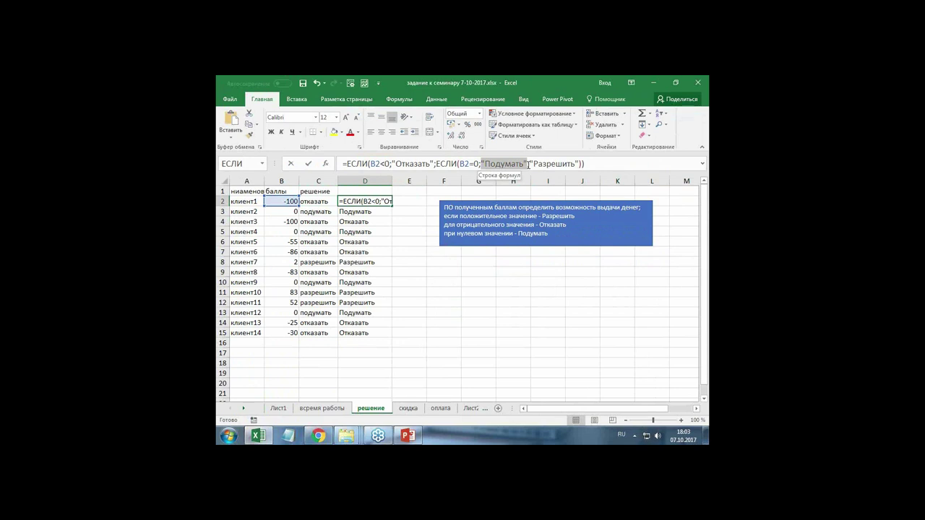
{"action": "left_click_drag", "start_coordinate": [540, 167], "coordinate": [556, 170]}
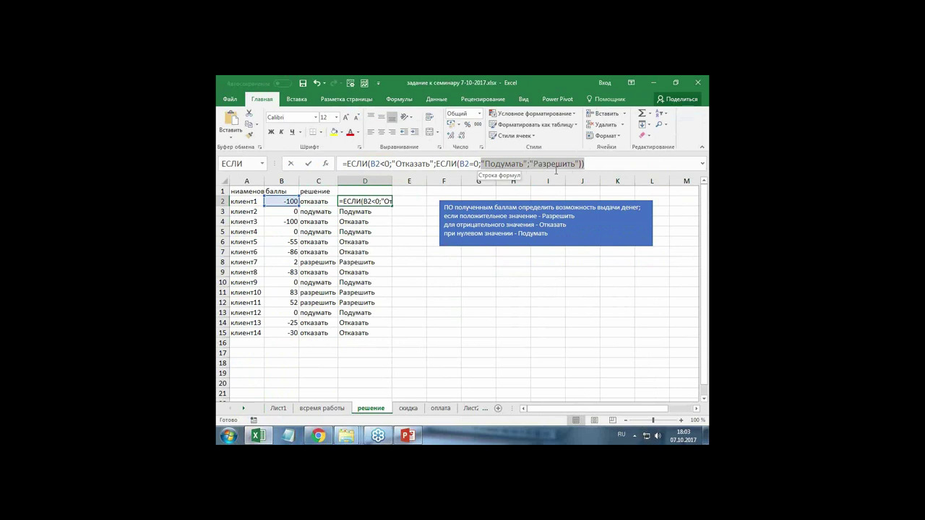
{"action": "key", "text": "Escape"}
{"action": "left_click", "coordinate": [318, 201]}
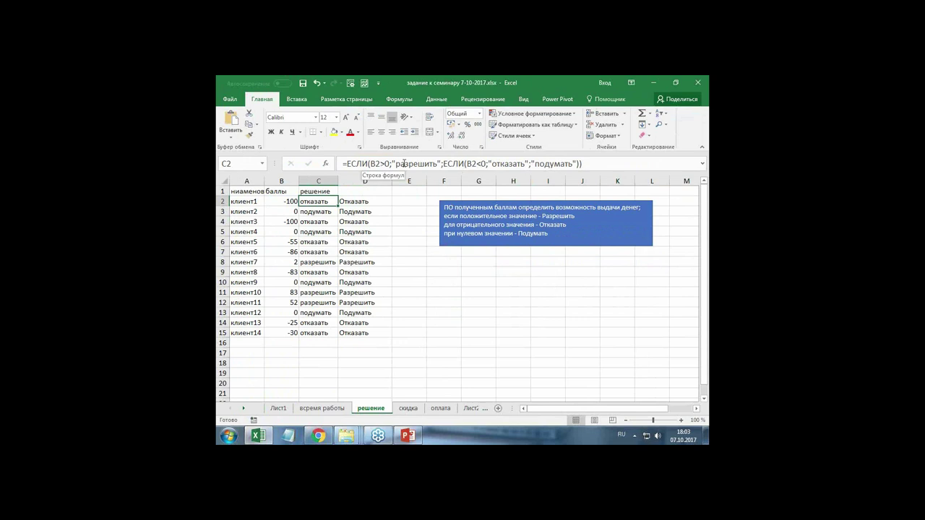
{"action": "left_click_drag", "start_coordinate": [370, 163], "coordinate": [396, 164]}
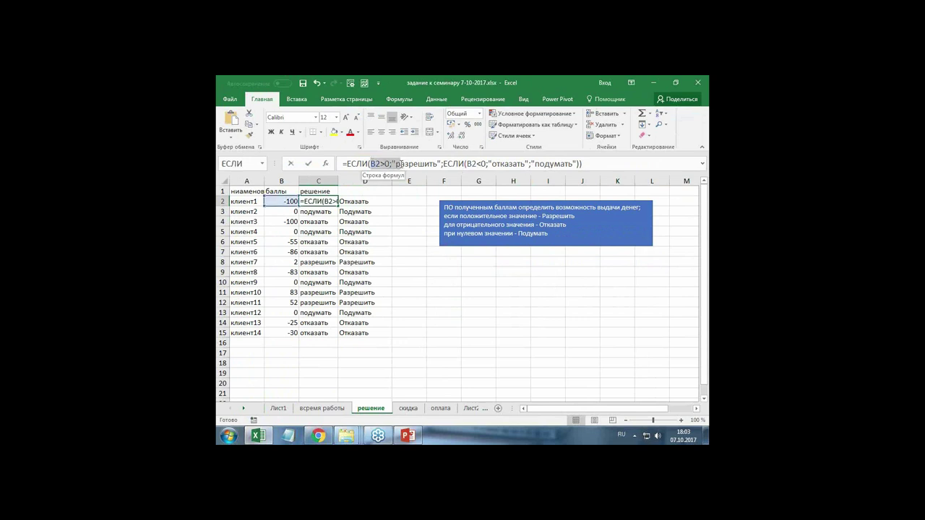
{"action": "key", "text": "Escape"}
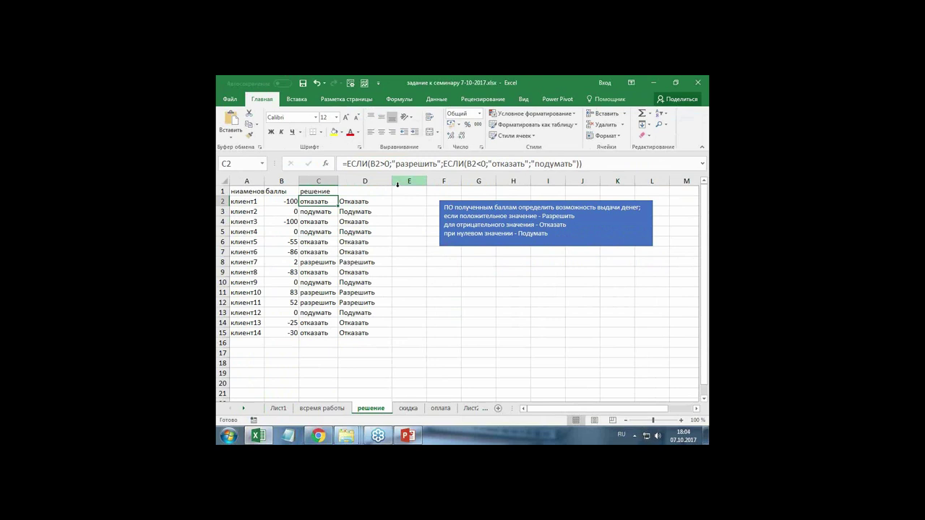
{"action": "left_click", "coordinate": [390, 204]}
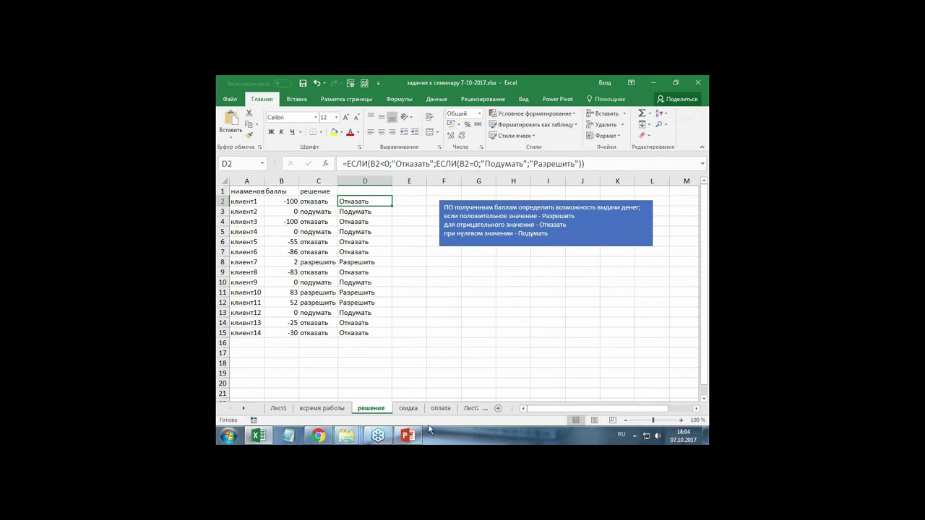
Step: Switch to the скидка sheet, shift the rules note left and circle the four discount tiers
{"action": "left_click", "coordinate": [408, 409]}
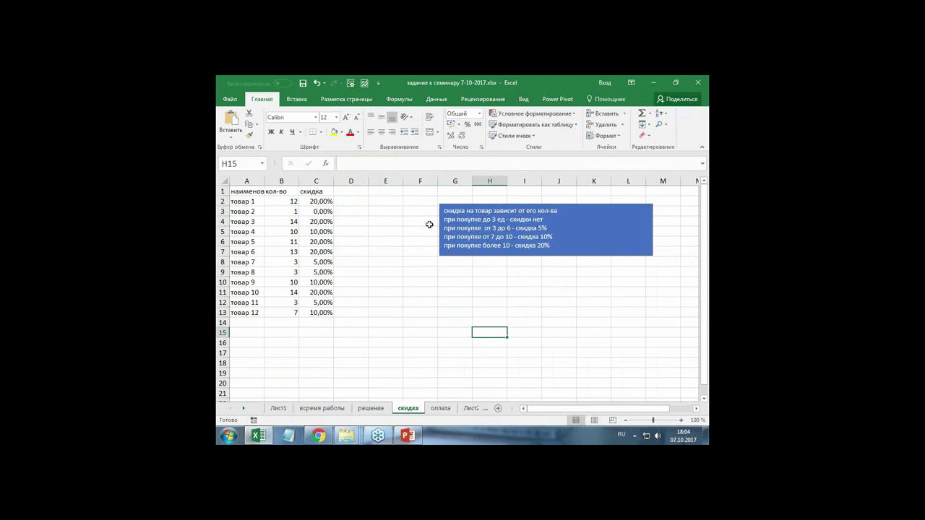
{"action": "left_click_drag", "start_coordinate": [441, 205], "coordinate": [408, 202]}
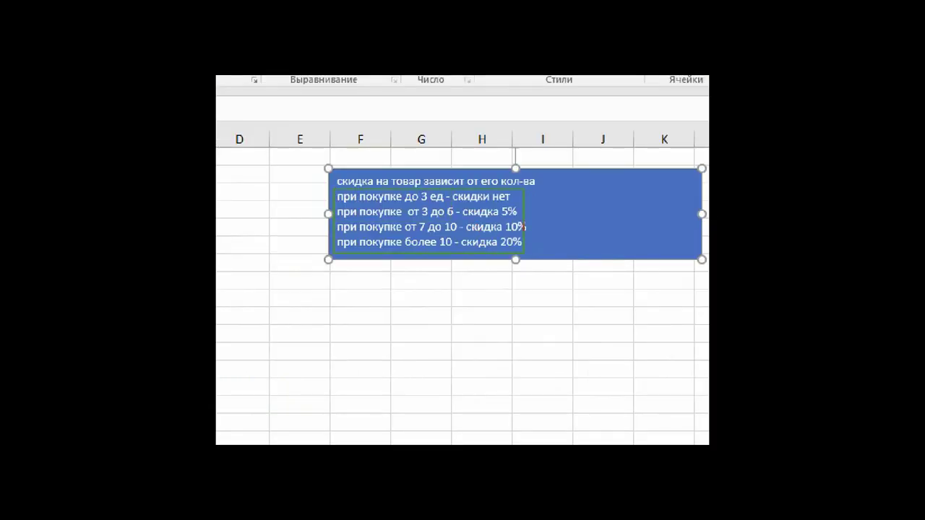
{"action": "left_click_drag", "start_coordinate": [334, 189], "coordinate": [543, 257]}
{"action": "mouse_move", "coordinate": [571, 205]}
{"action": "left_mouse_down"}
{"action": "mouse_move", "coordinate": [582, 218]}
{"action": "mouse_move", "coordinate": [576, 240]}
{"action": "left_mouse_up"}
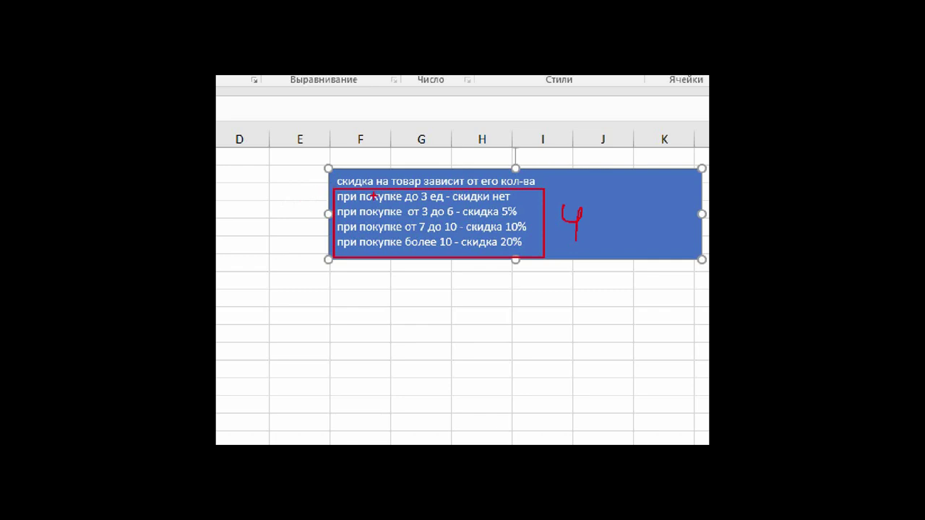
{"action": "key", "text": "Escape"}
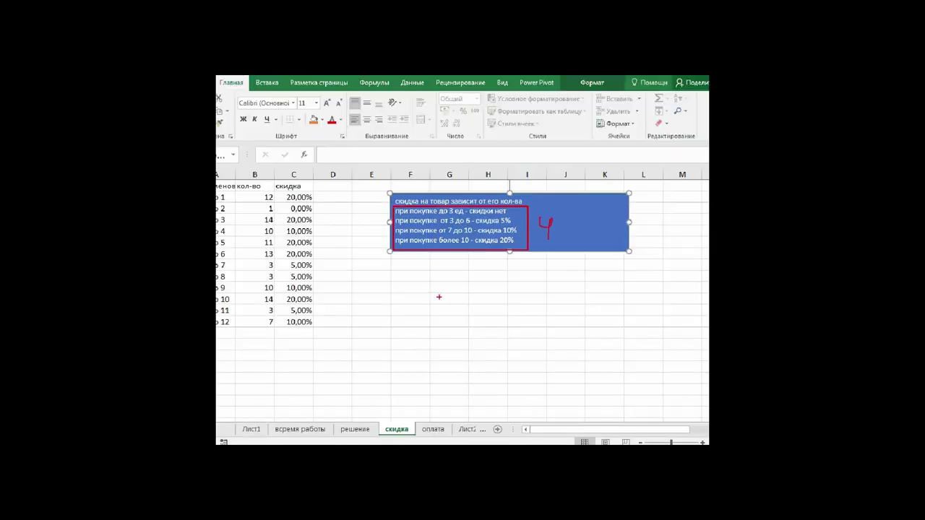
{"action": "left_click", "coordinate": [355, 199]}
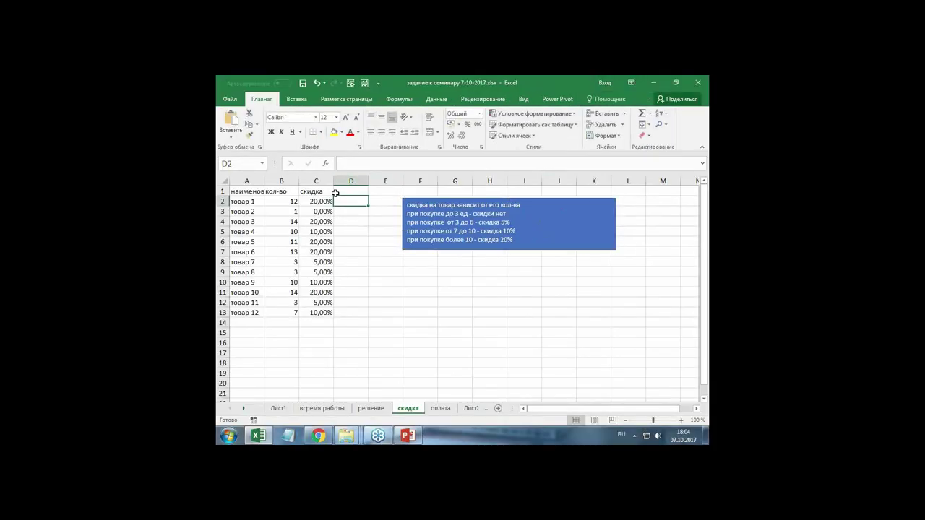
Step: Start =ЕСЛИ( in D2 with the quantity in B2 as the condition
{"action": "type", "text": "=ес"}
{"action": "key", "text": "Tab"}
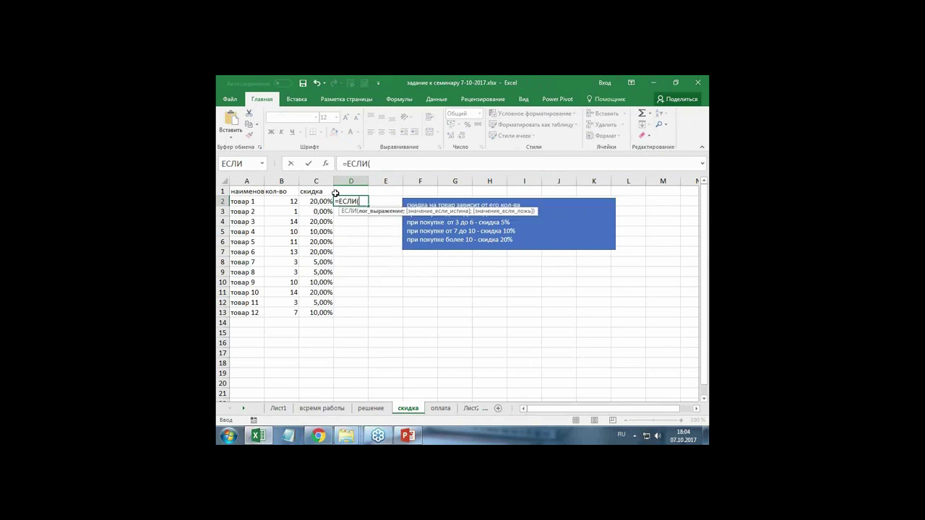
{"action": "left_click_drag", "start_coordinate": [341, 212], "coordinate": [327, 177]}
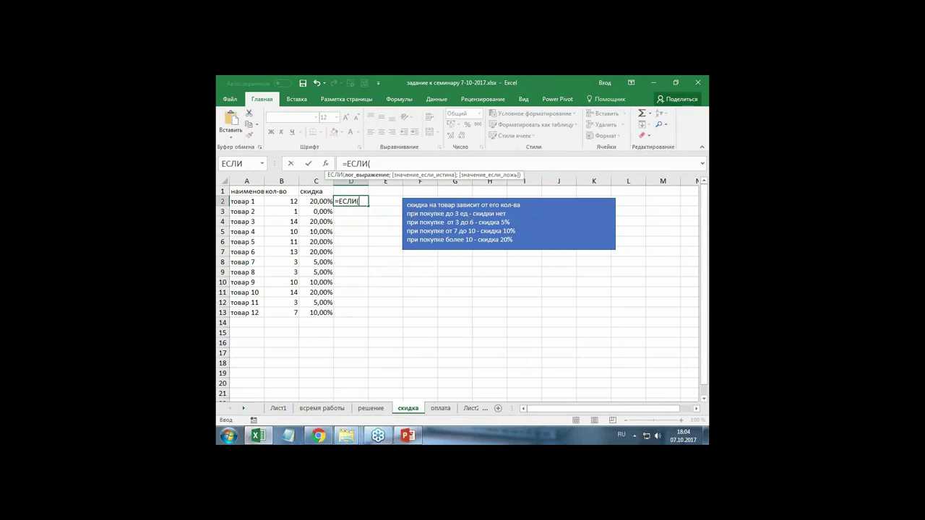
{"action": "left_click", "coordinate": [287, 199]}
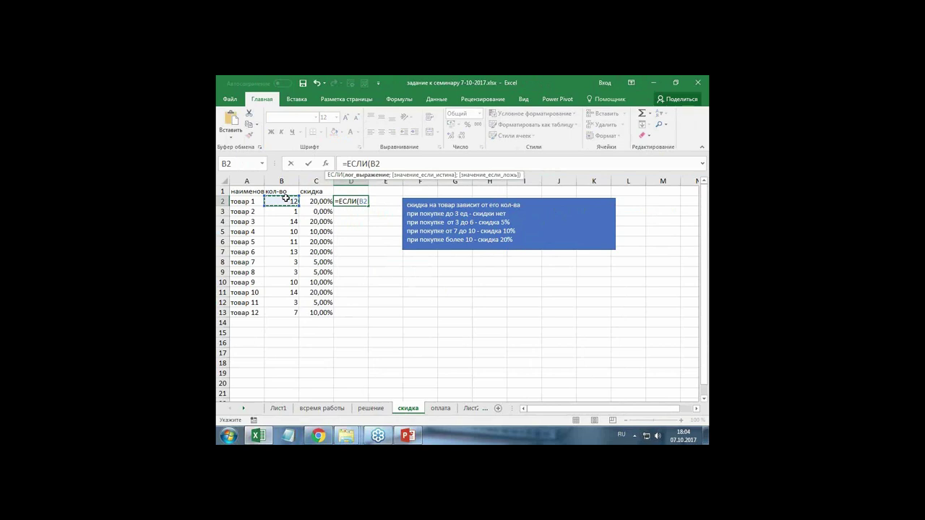
Step: Add <3;0 so quantities under 3 get 0, then open a nested ЕСЛИ(
{"action": "key", "text": "alt+shift"}
{"action": "type", "text": "<3"}
{"action": "type", "text": "$"}
{"action": "key", "text": "BackSpace"}
{"action": "type", "text": ";"}
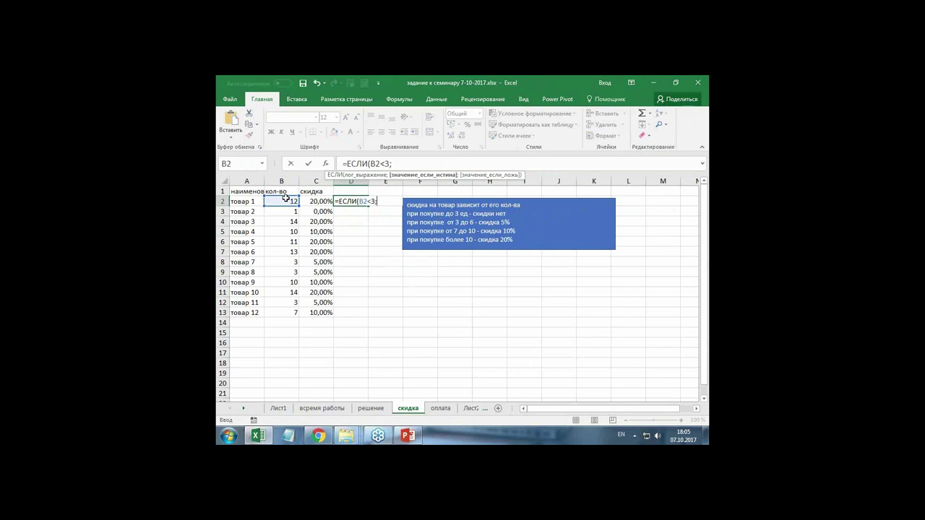
{"action": "type", "text": "0"}
{"action": "type", "text": "$"}
{"action": "key", "text": "BackSpace"}
{"action": "key", "text": "alt+shift"}
{"action": "type", "text": ";"}
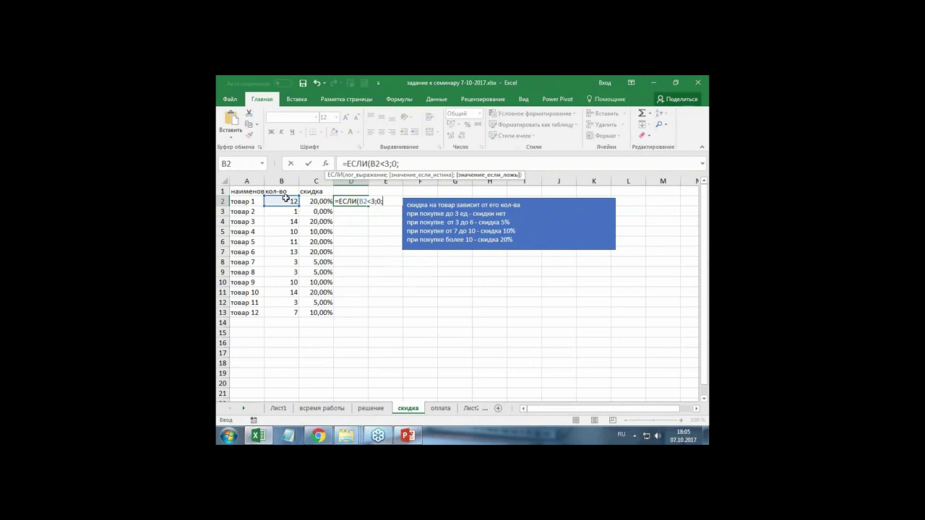
{"action": "type", "text": "ЕС"}
{"action": "key", "text": "Tab"}
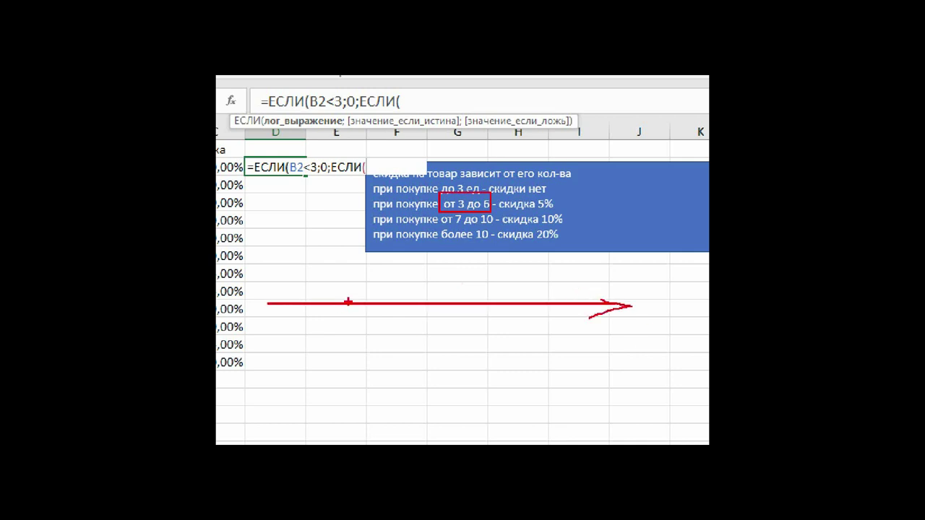
{"action": "mouse_move", "coordinate": [358, 297]}
{"action": "left_mouse_down"}
{"action": "mouse_move", "coordinate": [361, 322]}
{"action": "mouse_move", "coordinate": [339, 331]}
{"action": "left_mouse_up"}
{"action": "mouse_move", "coordinate": [452, 296]}
{"action": "left_mouse_down"}
{"action": "mouse_move", "coordinate": [437, 329]}
{"action": "mouse_move", "coordinate": [432, 319]}
{"action": "left_mouse_up"}
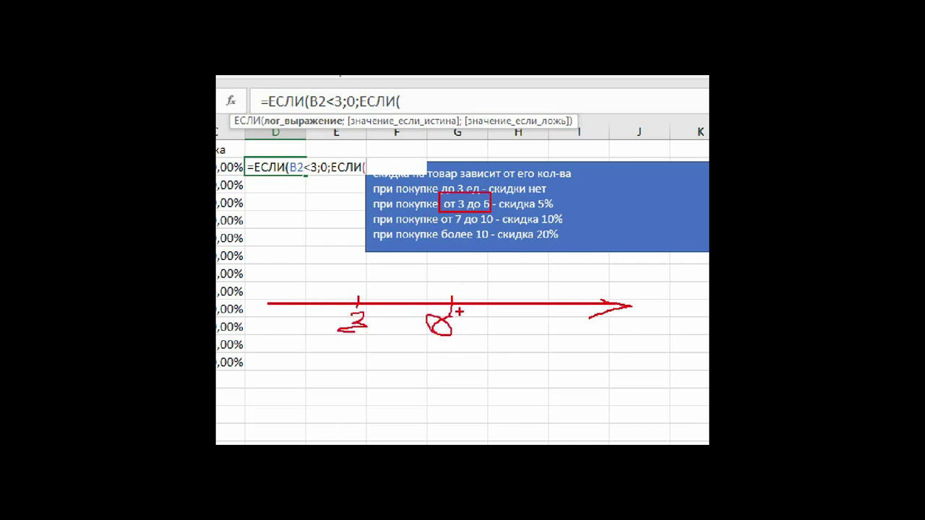
{"action": "mouse_move", "coordinate": [326, 275]}
{"action": "left_mouse_down"}
{"action": "mouse_move", "coordinate": [301, 287]}
{"action": "mouse_move", "coordinate": [341, 286]}
{"action": "mouse_move", "coordinate": [360, 301]}
{"action": "mouse_move", "coordinate": [354, 280]}
{"action": "mouse_move", "coordinate": [352, 324]}
{"action": "mouse_move", "coordinate": [356, 308]}
{"action": "mouse_move", "coordinate": [366, 312]}
{"action": "left_mouse_up"}
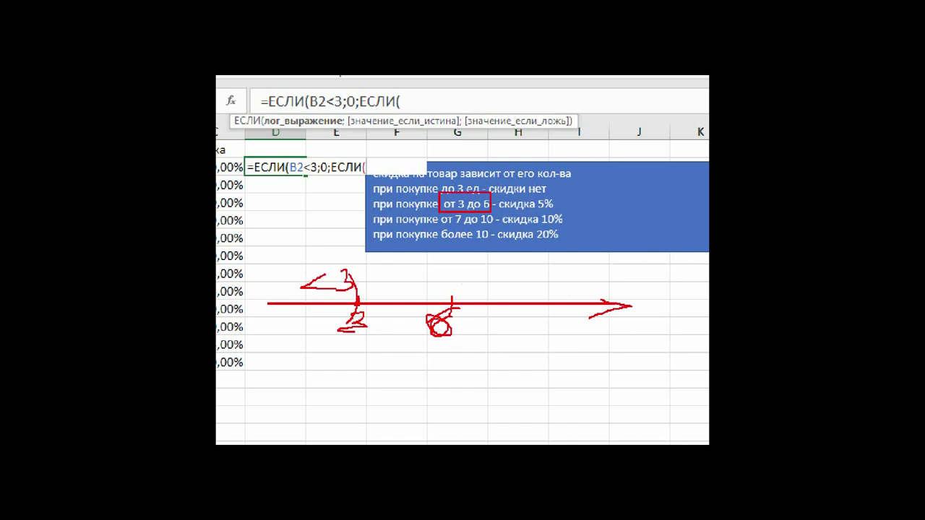
{"action": "mouse_move", "coordinate": [357, 270]}
{"action": "left_mouse_down"}
{"action": "mouse_move", "coordinate": [388, 270]}
{"action": "mouse_move", "coordinate": [388, 290]}
{"action": "mouse_move", "coordinate": [396, 278]}
{"action": "mouse_move", "coordinate": [409, 285]}
{"action": "mouse_move", "coordinate": [422, 276]}
{"action": "left_mouse_up"}
{"action": "left_click_drag", "start_coordinate": [417, 272], "coordinate": [432, 286]}
{"action": "mouse_move", "coordinate": [464, 194]}
{"action": "left_mouse_down"}
{"action": "mouse_move", "coordinate": [445, 219]}
{"action": "mouse_move", "coordinate": [466, 209]}
{"action": "left_mouse_up"}
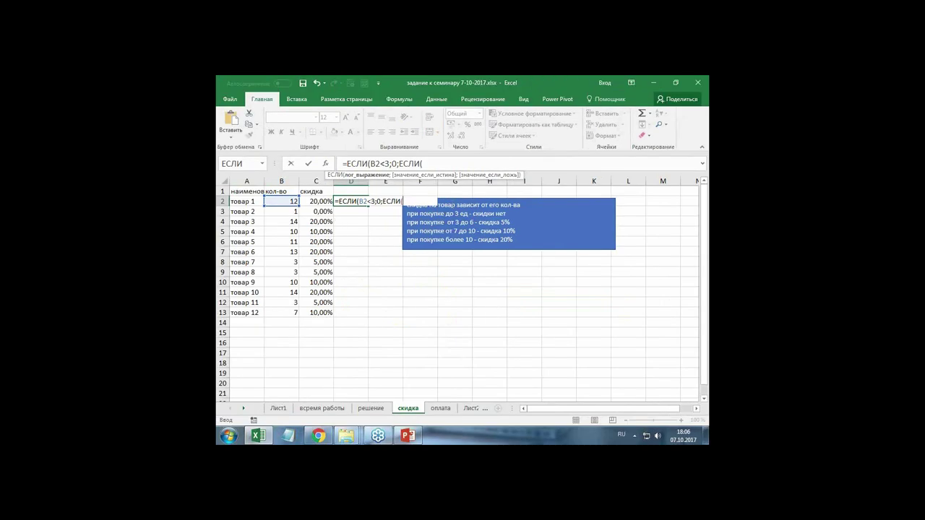
Step: Add the second condition B2<=6 returning 5%
{"action": "left_click", "coordinate": [275, 200]}
{"action": "type", "text": "Б"}
{"action": "key", "text": "BackSpace"}
{"action": "type", "text": "<"}
{"action": "type", "text": "=6"}
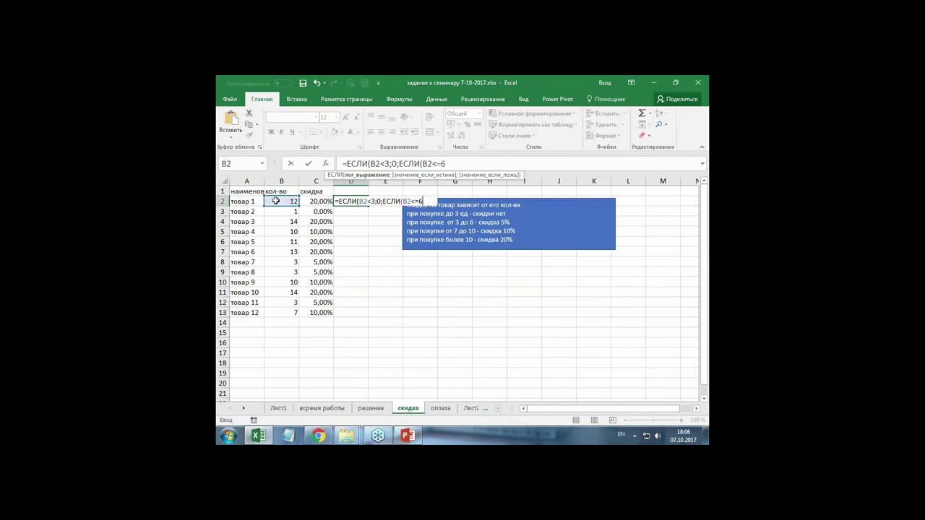
{"action": "type", "text": ";"}
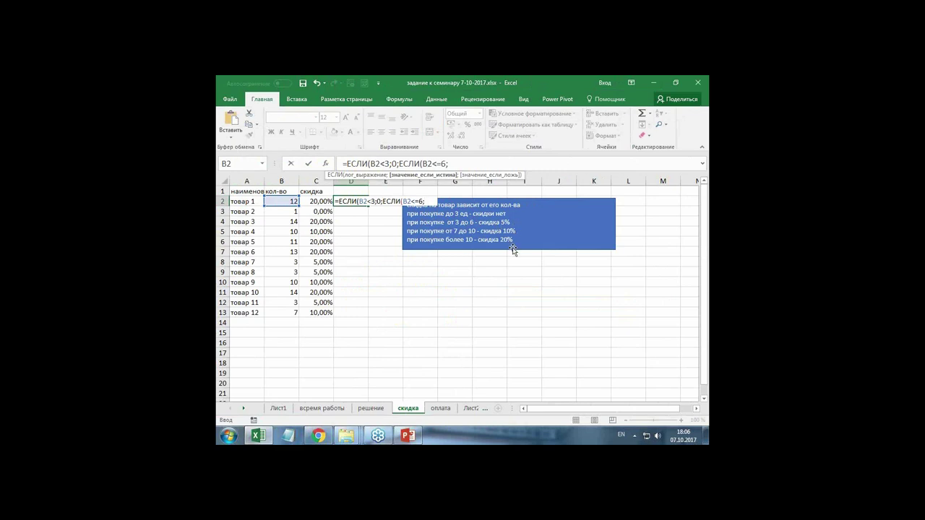
{"action": "type", "text": "5%"}
{"action": "type", "text": ";"}
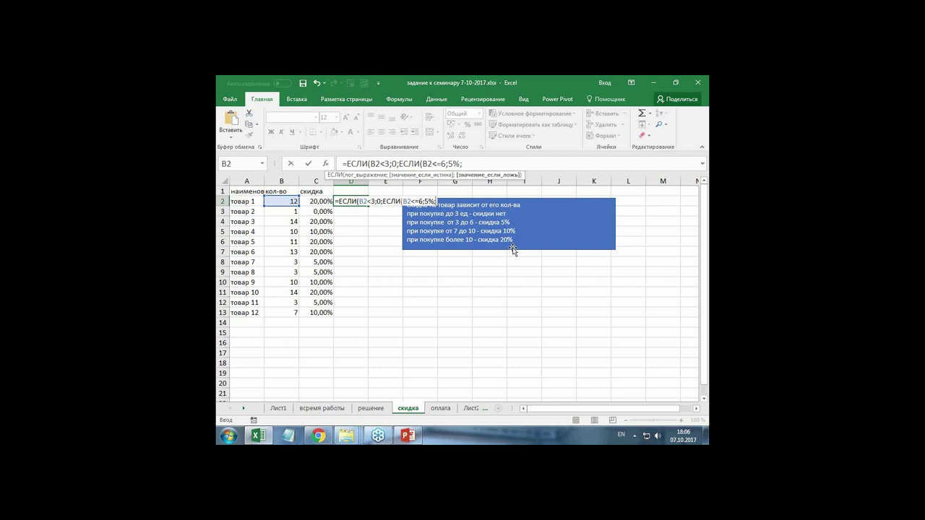
Step: Add the third ЕСЛИ(B2<=10;10%;20%) and close all brackets
{"action": "key", "text": "alt+shift"}
{"action": "type", "text": "ЕСЛИ("}
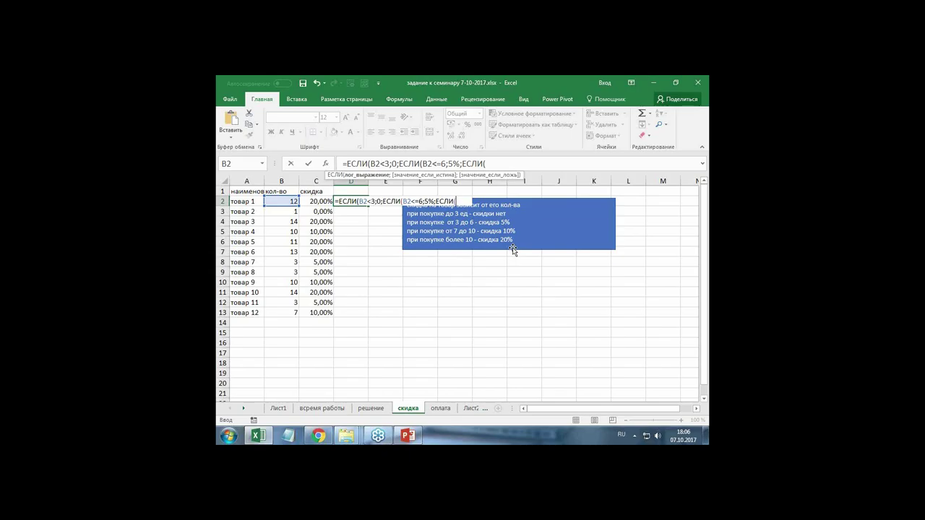
{"action": "left_click", "coordinate": [285, 201]}
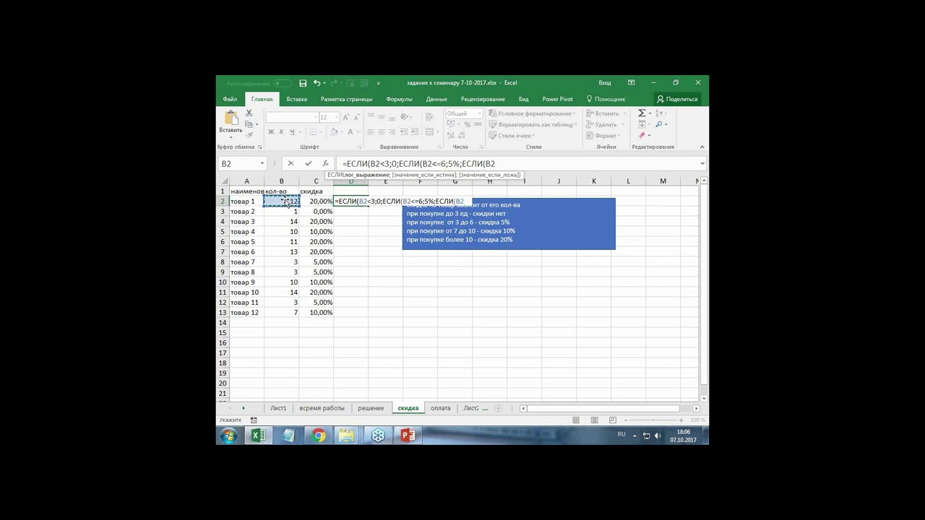
{"action": "key", "text": "alt+shift"}
{"action": "type", "text": "<=10"}
{"action": "type", "text": ";"}
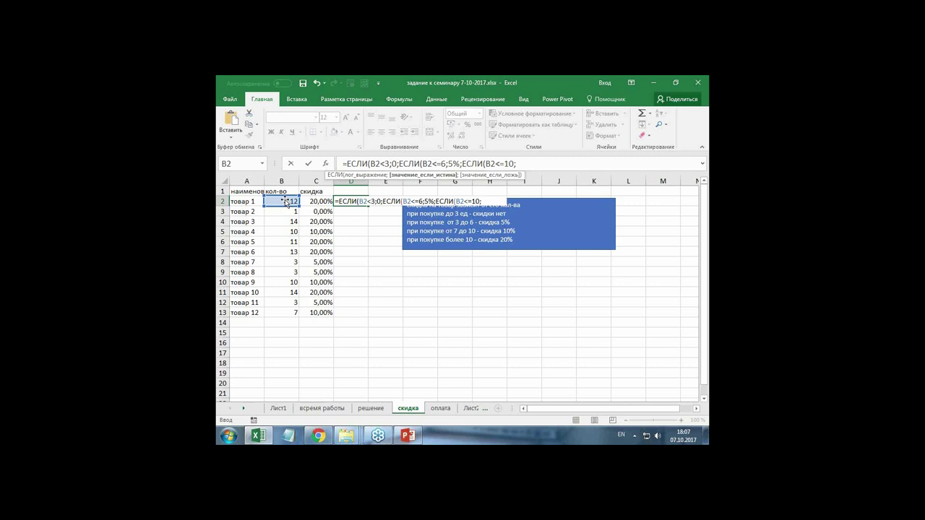
{"action": "type", "text": "10%"}
{"action": "type", "text": ";"}
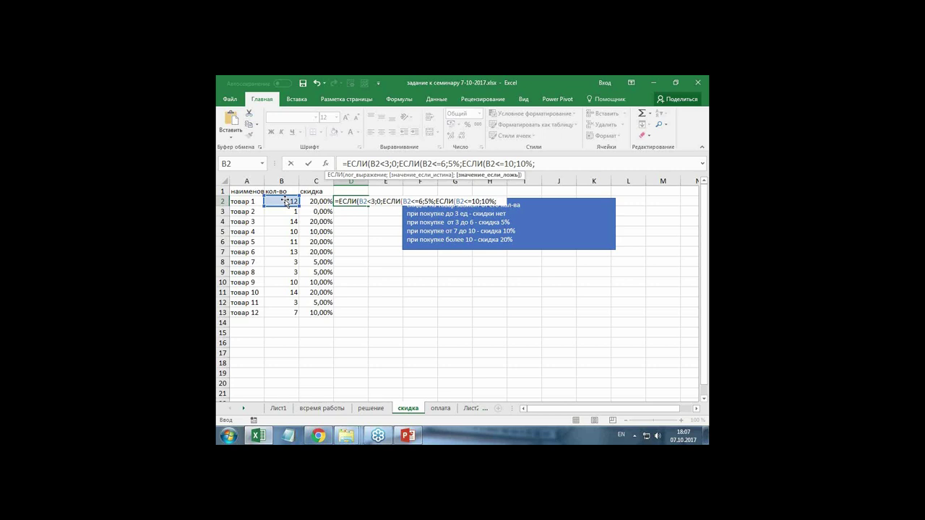
{"action": "type", "text": "20%"}
{"action": "type", "text": ")))"}
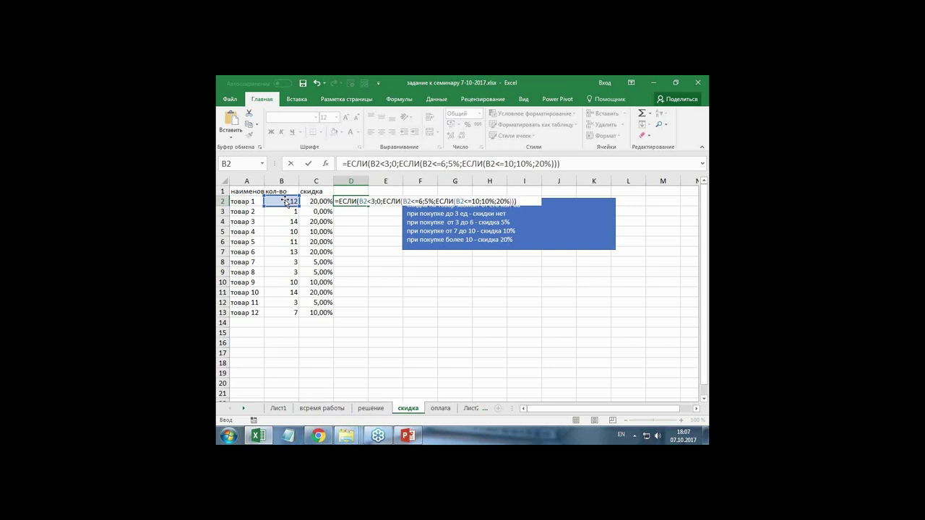
Step: Commit the discount formula, fill it down to D13 and format the results as Процентный
{"action": "key", "text": "ctrl+Return"}
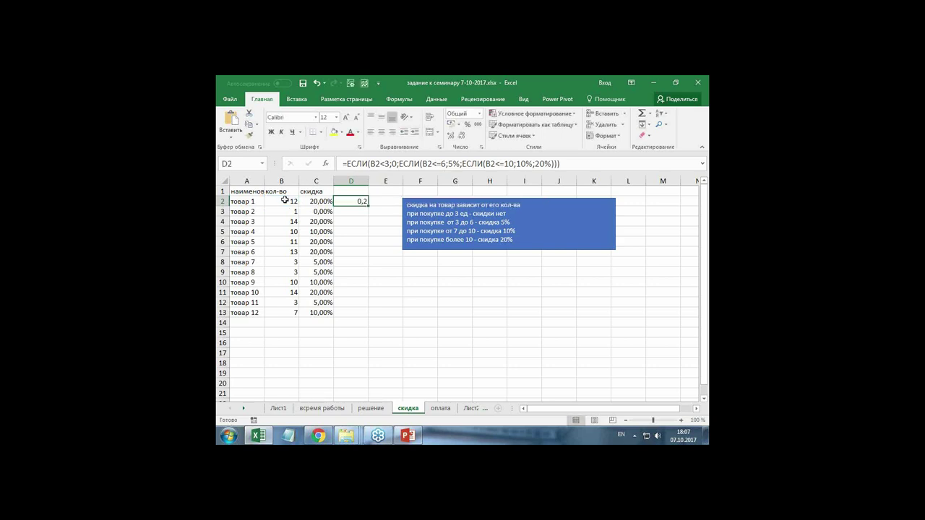
{"action": "double_click", "coordinate": [368, 206]}
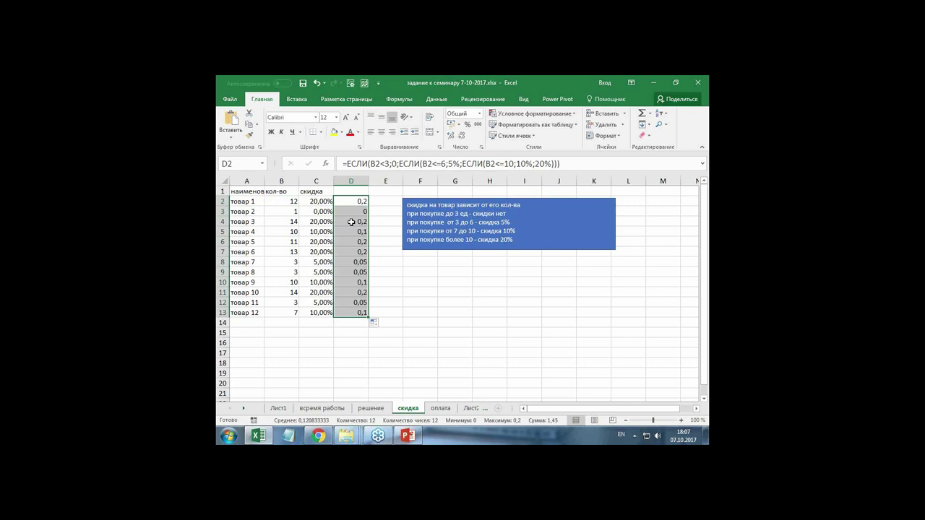
{"action": "left_click", "coordinate": [480, 114]}
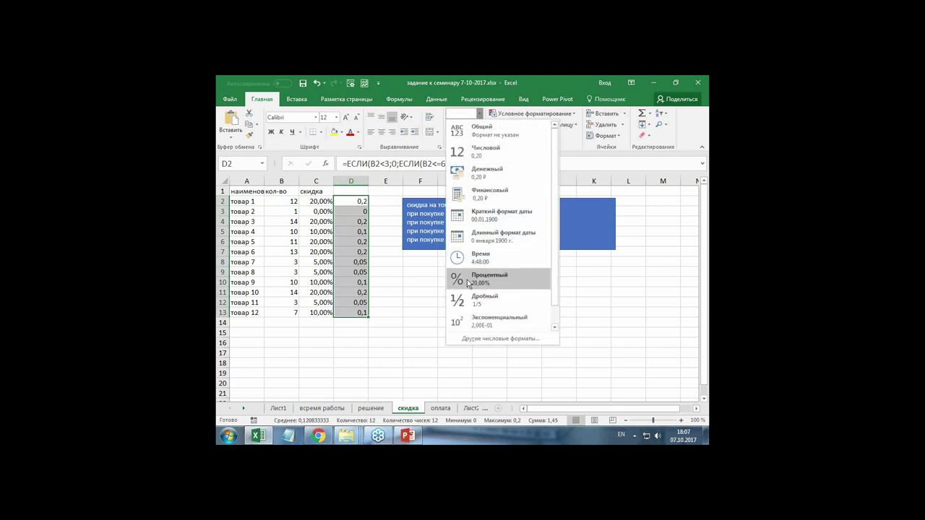
{"action": "left_click", "coordinate": [467, 279]}
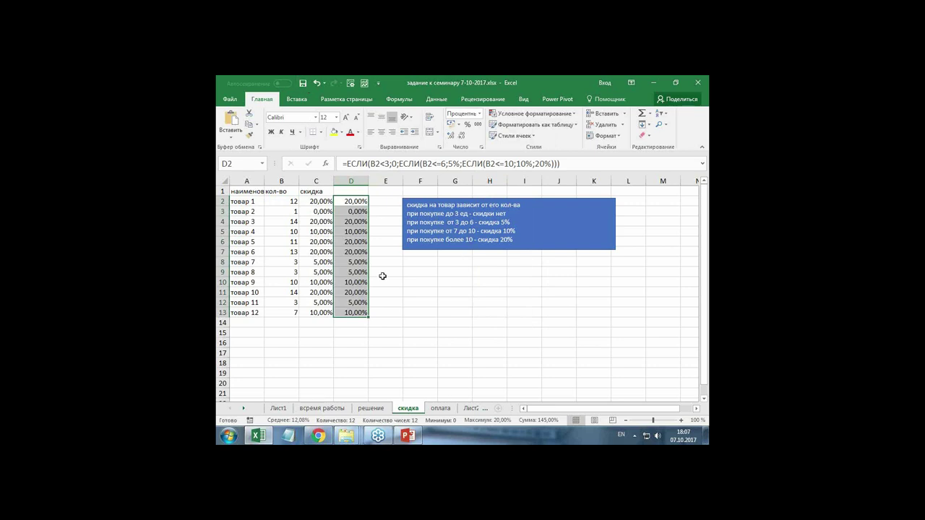
{"action": "left_click_drag", "start_coordinate": [511, 408], "coordinate": [600, 409]}
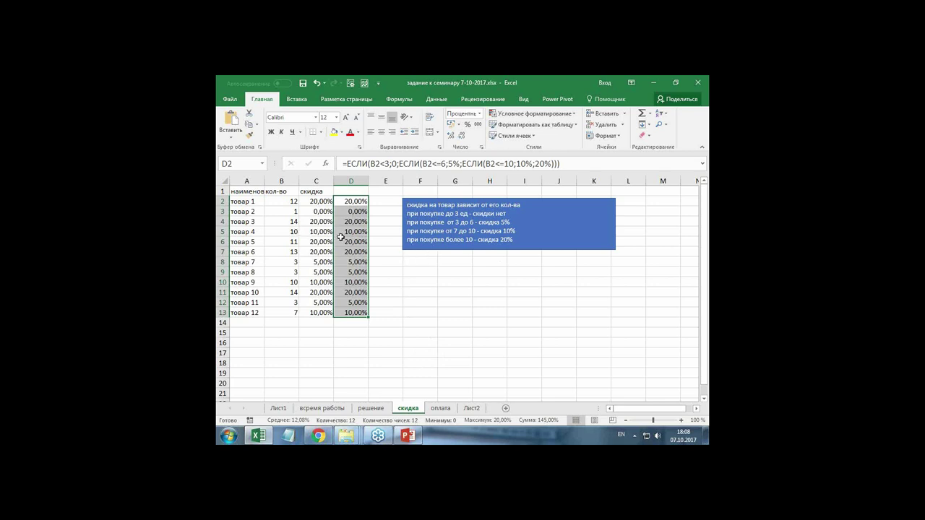
Step: Check the A2 payment-type dropdown on the оплата sheet, then view its source list on Лист2
{"action": "left_click", "coordinate": [438, 409]}
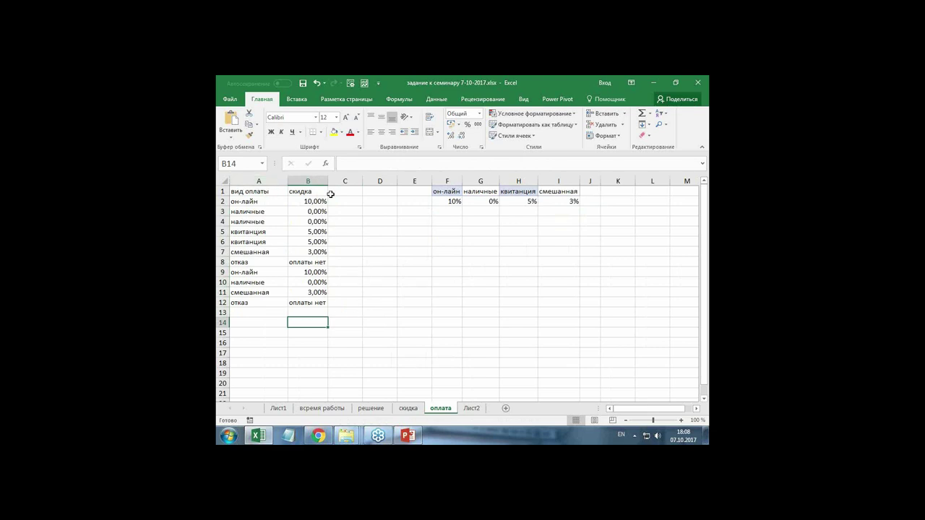
{"action": "left_click", "coordinate": [241, 182]}
{"action": "left_click_drag", "start_coordinate": [260, 202], "coordinate": [259, 300]}
{"action": "left_click", "coordinate": [272, 201]}
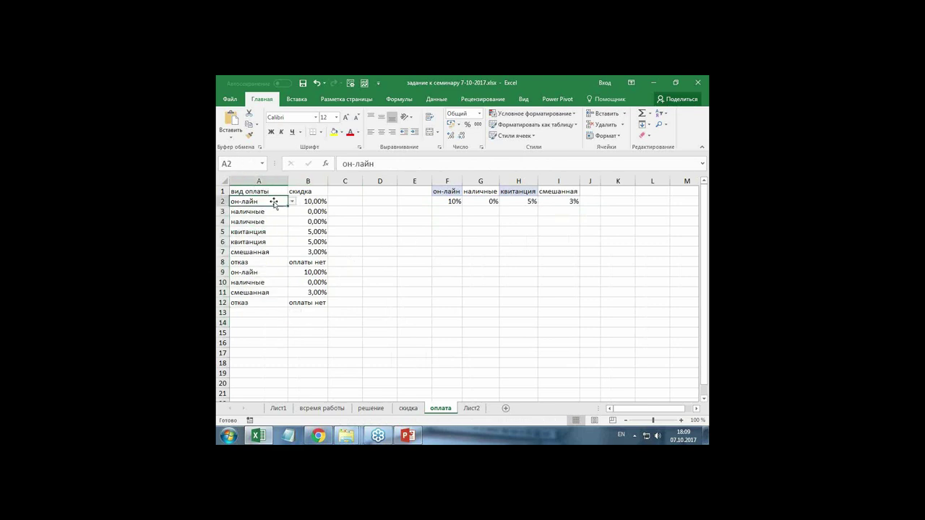
{"action": "left_click", "coordinate": [292, 203]}
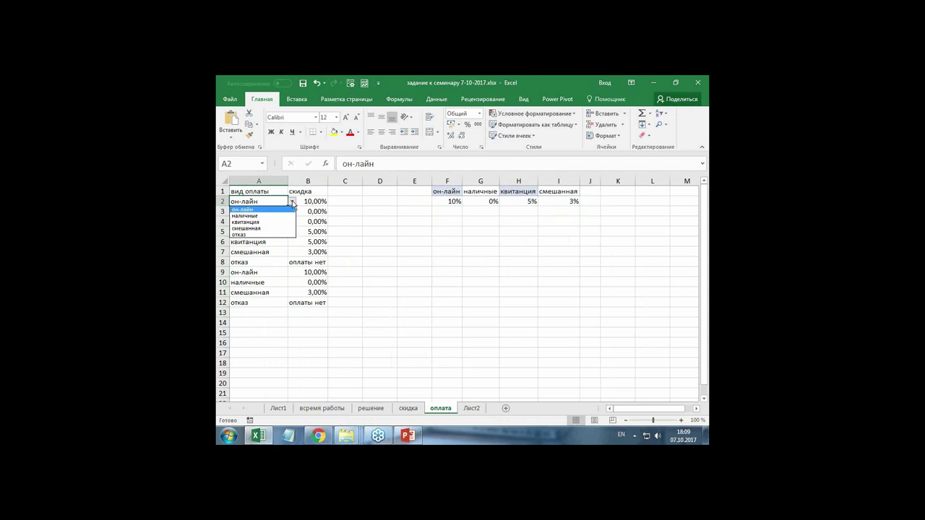
{"action": "left_click", "coordinate": [293, 203]}
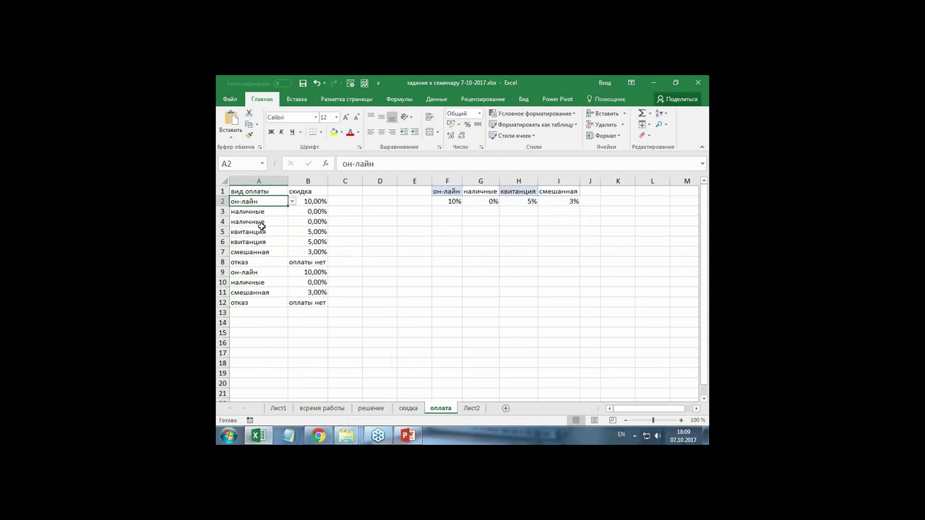
{"action": "left_click", "coordinate": [471, 408]}
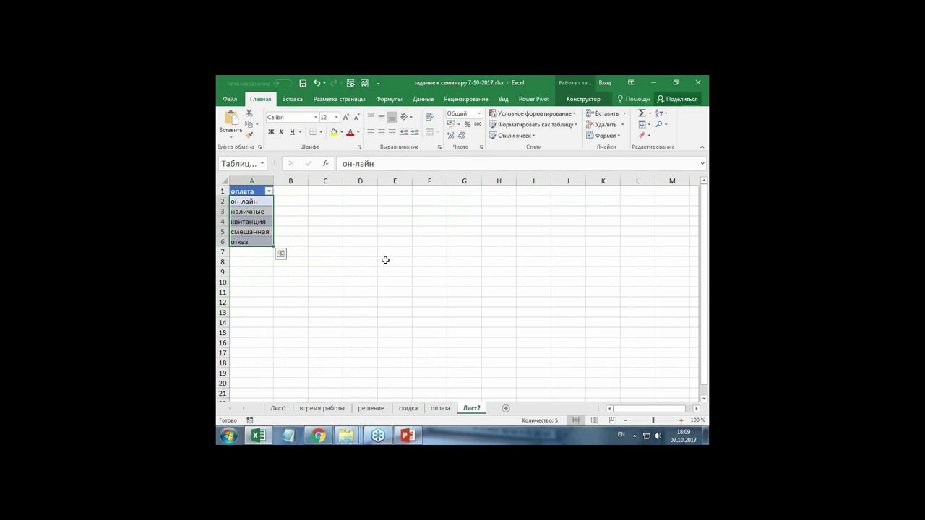
Step: Return to the оплата sheet and check A2's payment-type dropdown without changing it
{"action": "scroll", "coordinate": [385, 262], "scroll_direction": "up", "scroll_amount": 3}
{"action": "scroll", "coordinate": [385, 262], "scroll_direction": "up", "scroll_amount": 1}
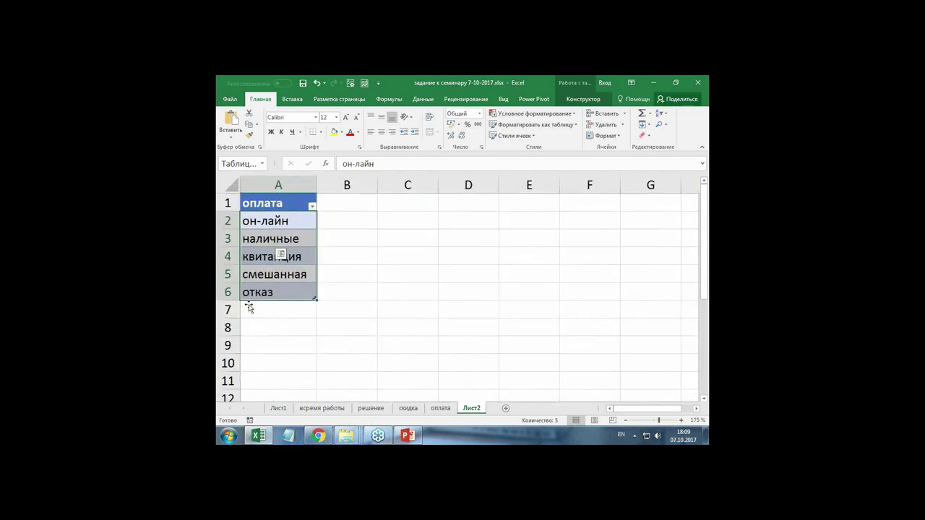
{"action": "left_click", "coordinate": [282, 309]}
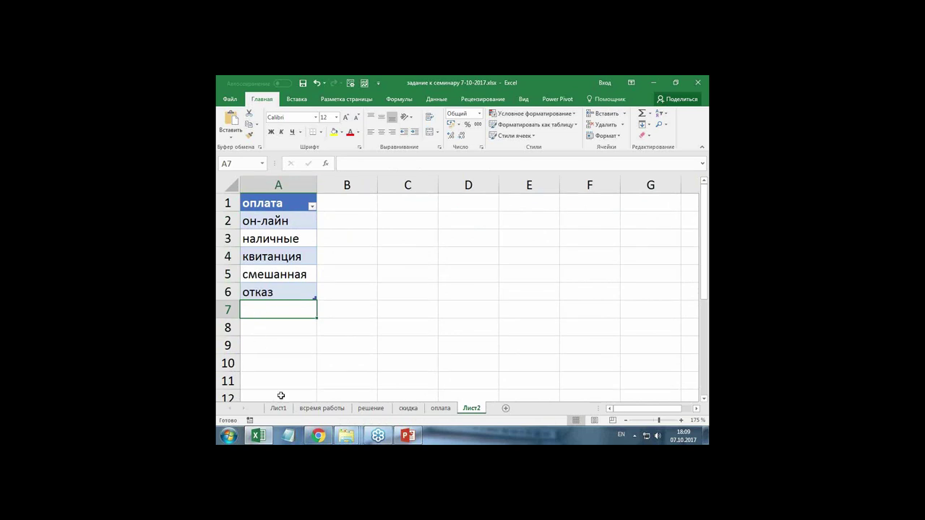
{"action": "left_click", "coordinate": [440, 409]}
{"action": "left_click", "coordinate": [293, 201]}
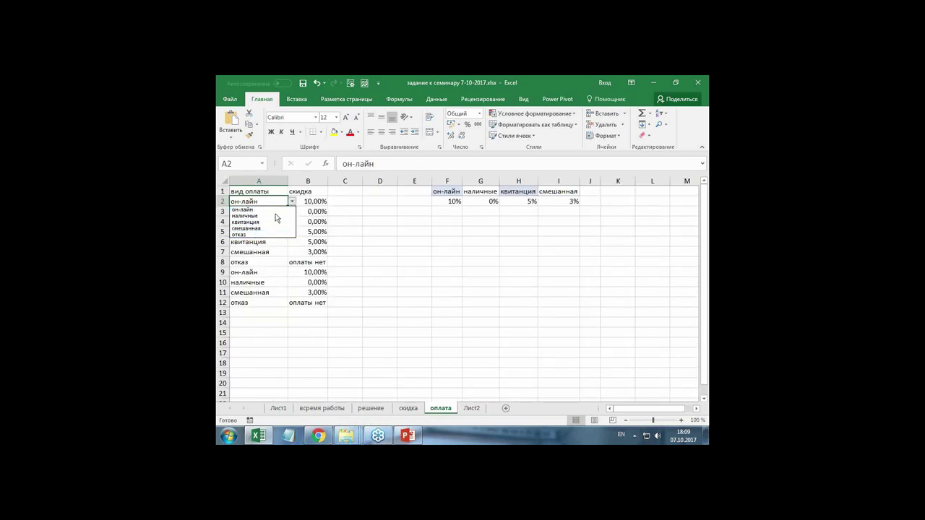
{"action": "left_click", "coordinate": [269, 202]}
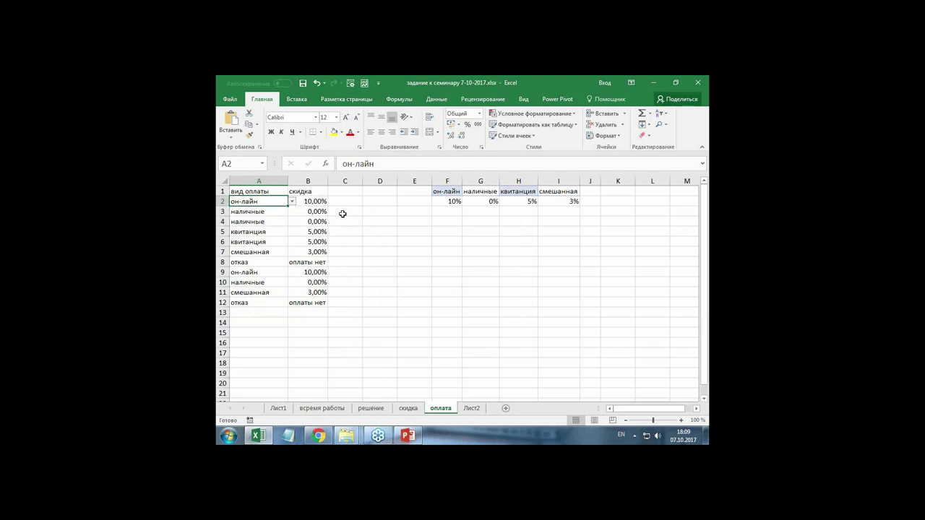
Step: Review the F1:I2 discounts (он-лайн 10%, наличные 0%, квитанция 5%, смешанная 3%) and select C2
{"action": "left_click", "coordinate": [444, 192]}
{"action": "left_click_drag", "start_coordinate": [469, 193], "coordinate": [568, 202]}
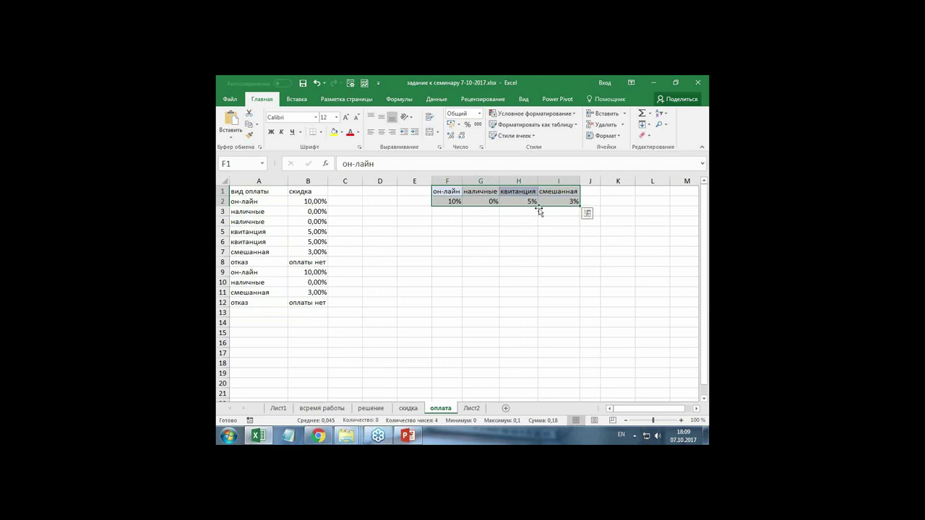
{"action": "mouse_move", "coordinate": [480, 191]}
{"action": "left_mouse_down"}
{"action": "mouse_move", "coordinate": [477, 200]}
{"action": "mouse_move", "coordinate": [442, 203]}
{"action": "left_mouse_up"}
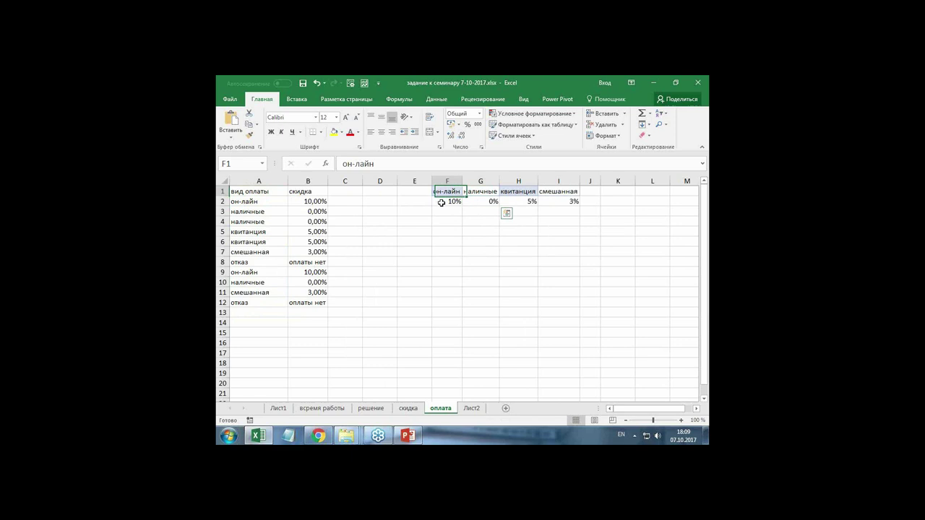
{"action": "left_click", "coordinate": [517, 197]}
{"action": "left_click_drag", "start_coordinate": [517, 197], "coordinate": [517, 203]}
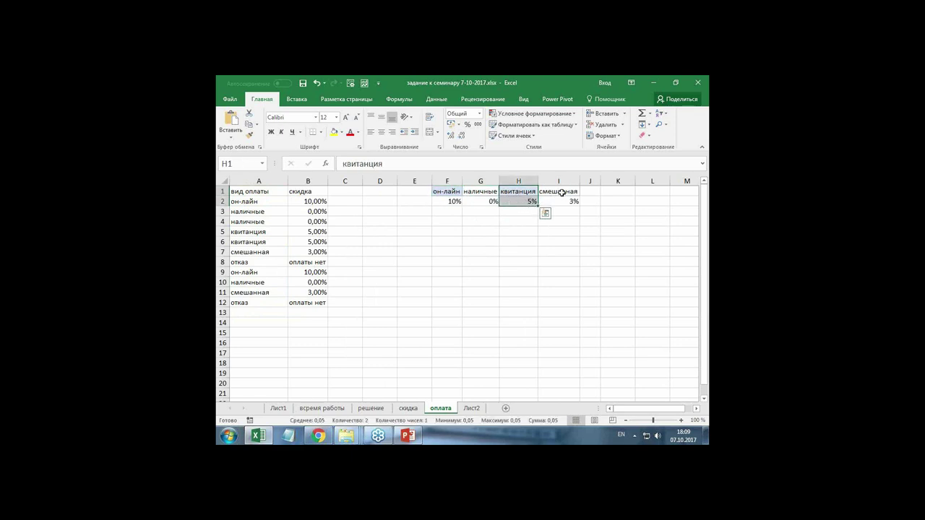
{"action": "left_click_drag", "start_coordinate": [560, 193], "coordinate": [562, 201]}
{"action": "left_click", "coordinate": [473, 223]}
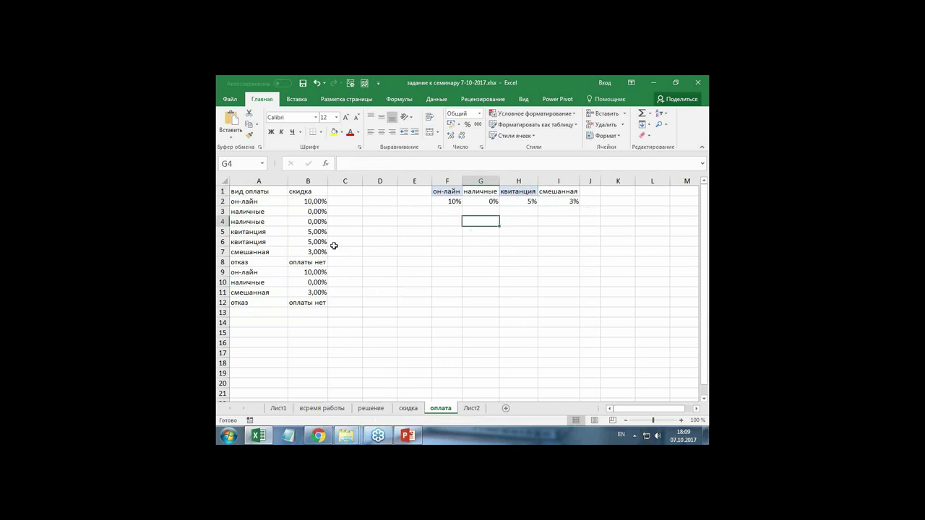
{"action": "left_click", "coordinate": [343, 200]}
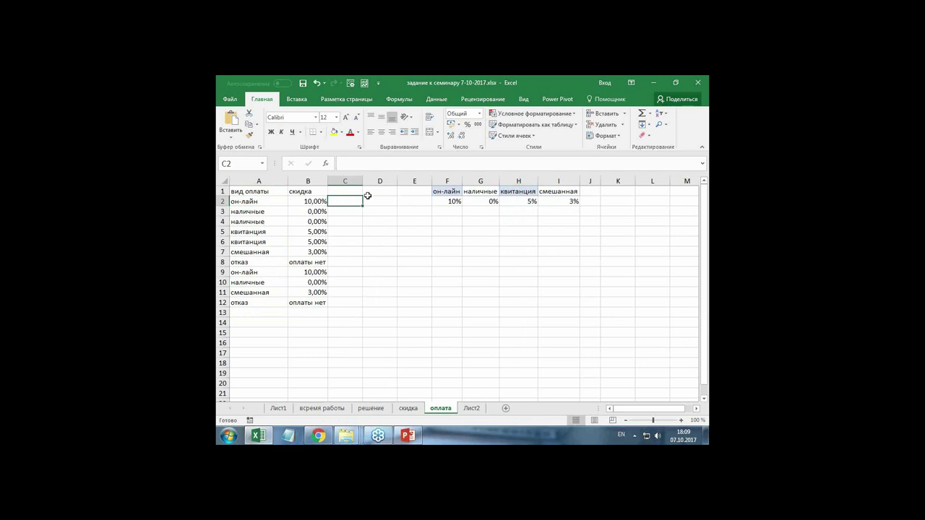
Step: Begin C2's formula as =ЕСЛИ(A2= using the ЕСЛИ function suggestion
{"action": "type", "text": "="}
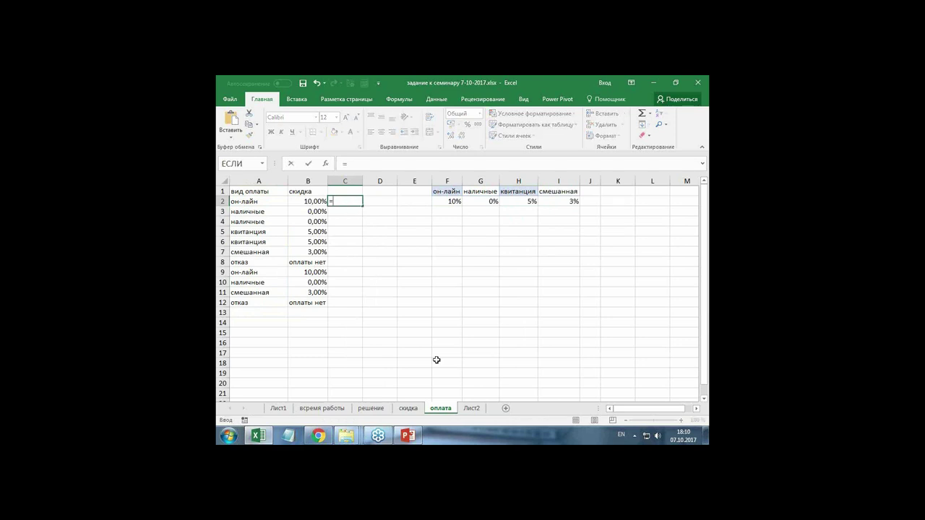
{"action": "key", "text": "alt+shift"}
{"action": "type", "text": "е"}
{"action": "key", "text": "Tab"}
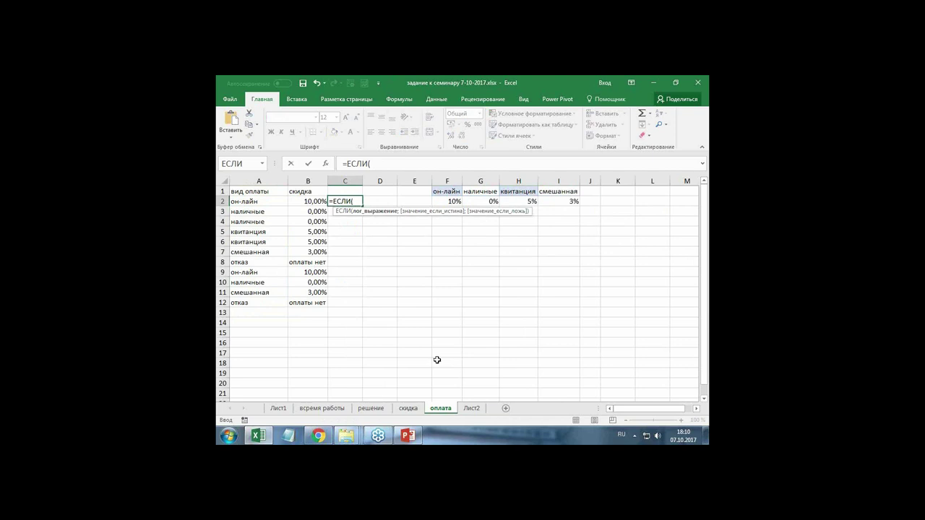
{"action": "left_click", "coordinate": [249, 202]}
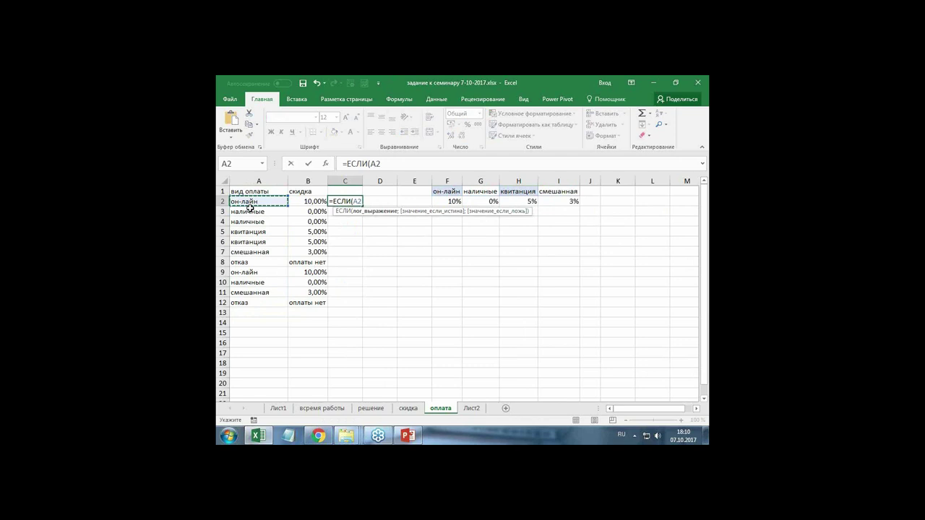
{"action": "type", "text": "="}
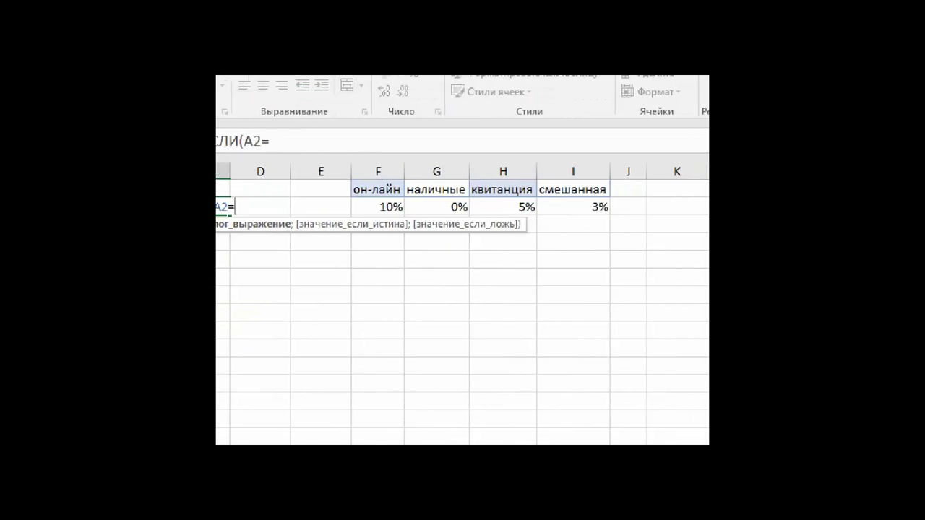
{"action": "left_click_drag", "start_coordinate": [595, 172], "coordinate": [359, 172]}
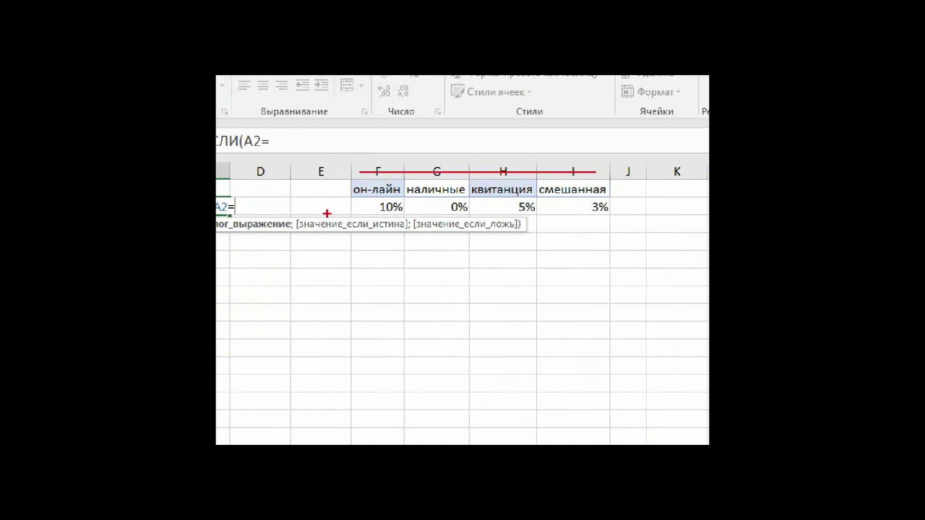
{"action": "left_click_drag", "start_coordinate": [573, 168], "coordinate": [606, 172]}
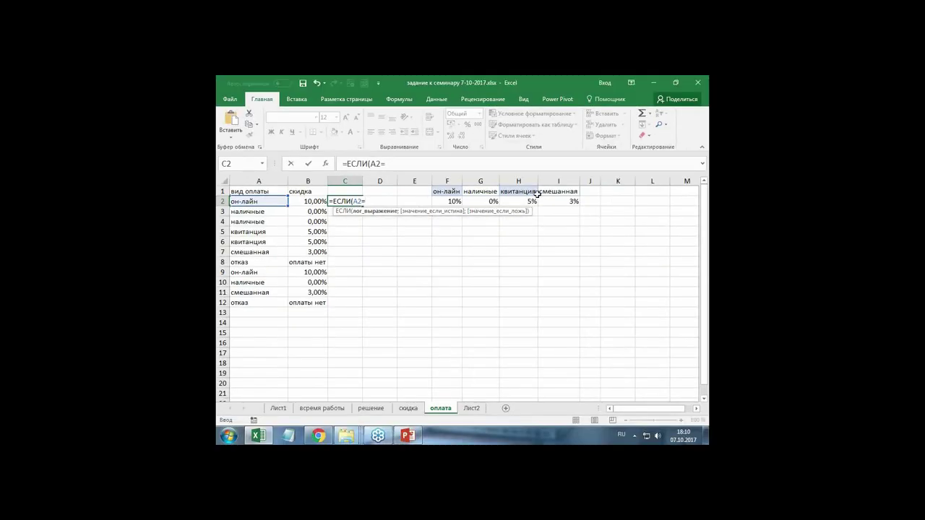
Step: Compare A2 with $F$1, return $F$2, and open a nested ЕСЛИ(
{"action": "left_click", "coordinate": [455, 191]}
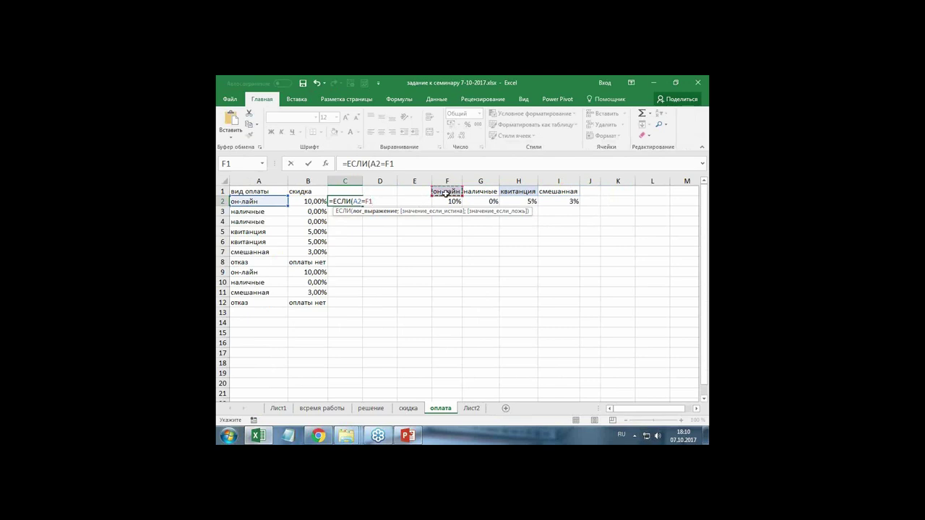
{"action": "key", "text": "F4"}
{"action": "type", "text": "$F$1;"}
{"action": "left_click", "coordinate": [440, 201]}
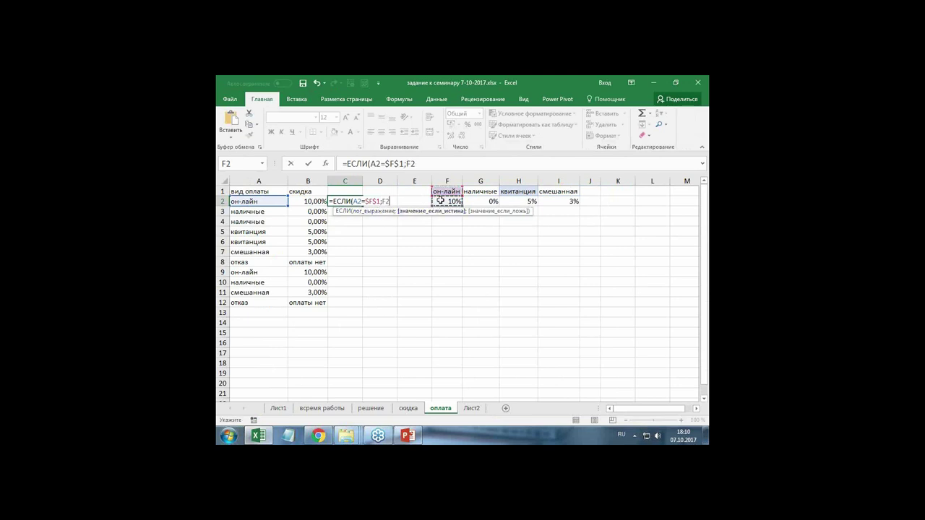
{"action": "key", "text": "F4"}
{"action": "type", "text": "$F$2;"}
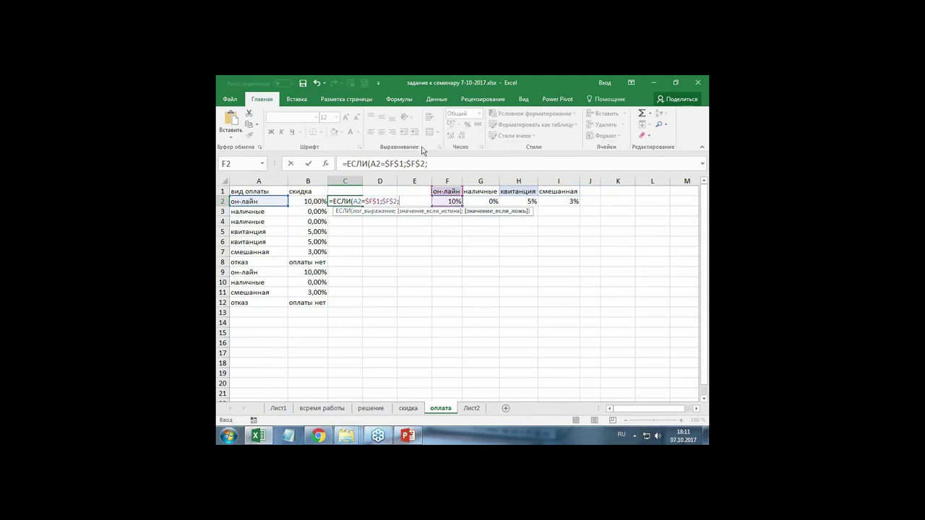
{"action": "type", "text": "ЕСЛИ("}
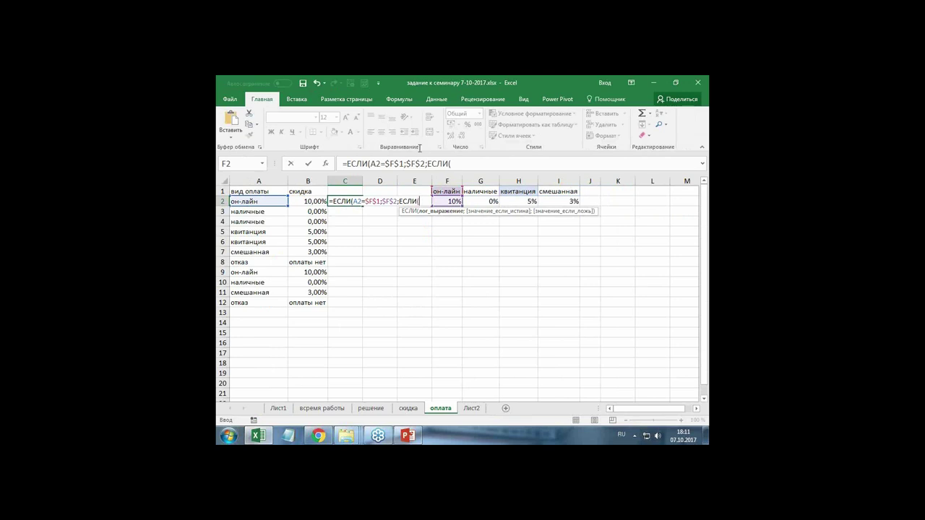
Step: Add the наличные check A2=$G$1 returning $G$2, then open another nested ЕСЛИ(
{"action": "left_click", "coordinate": [263, 202]}
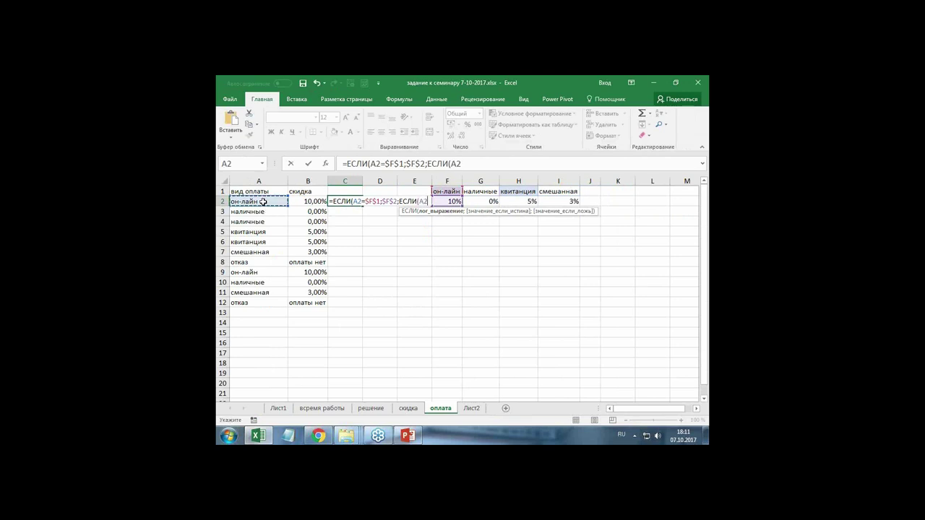
{"action": "type", "text": "="}
{"action": "left_click", "coordinate": [482, 191]}
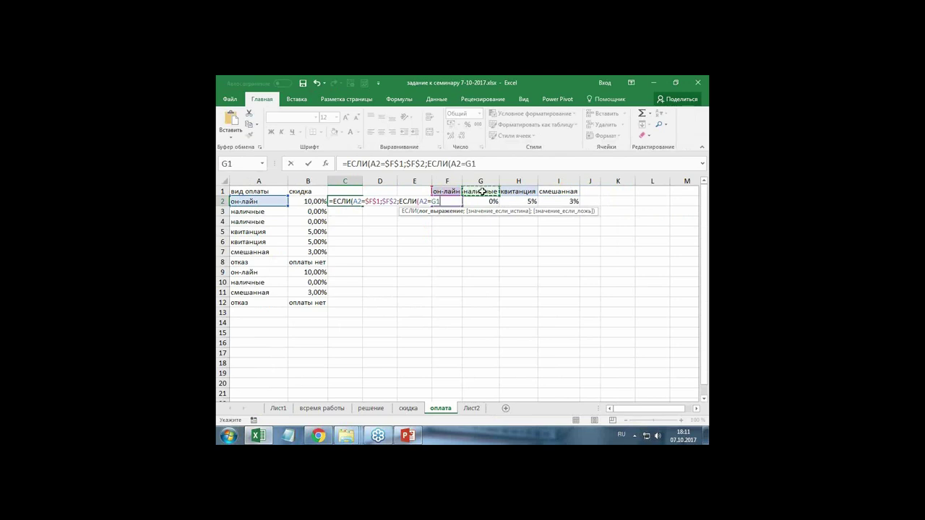
{"action": "key", "text": "F4"}
{"action": "type", "text": ";"}
{"action": "left_click", "coordinate": [483, 202]}
{"action": "key", "text": "F4"}
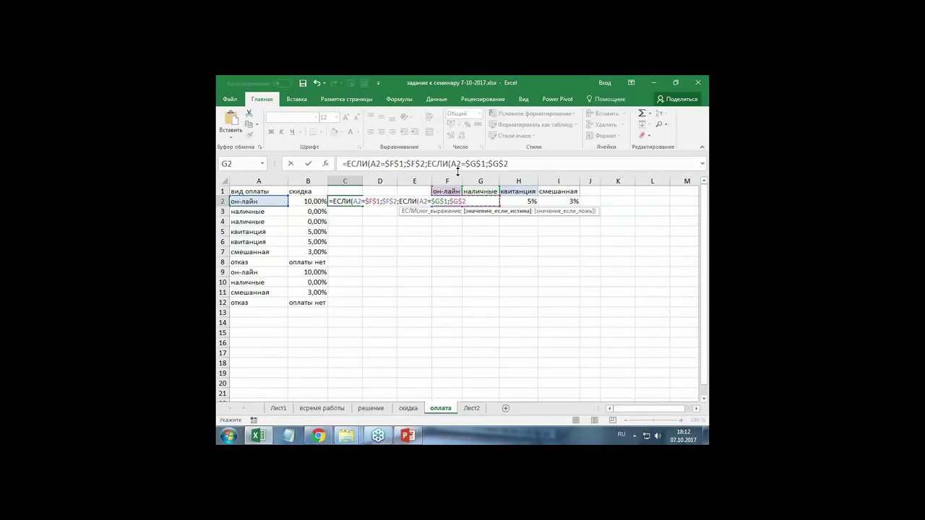
{"action": "type", "text": ";"}
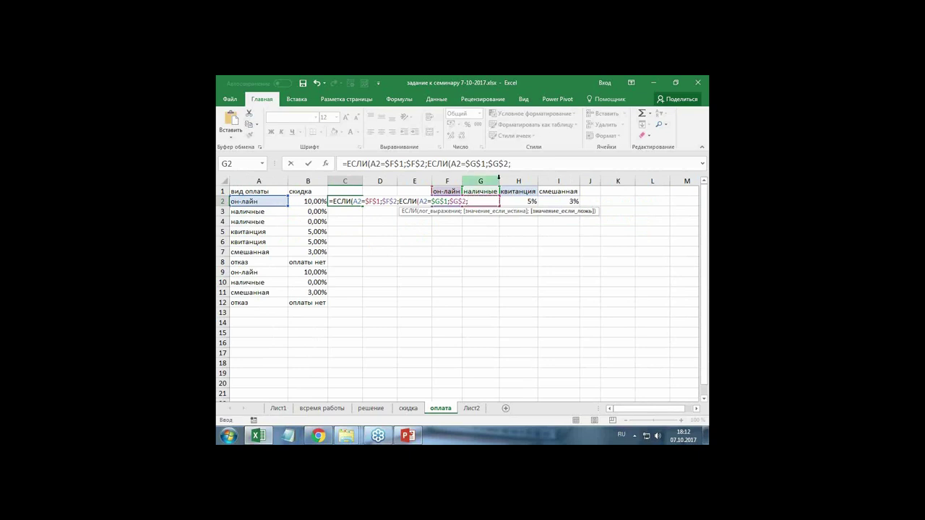
{"action": "type", "text": "ЕСЛИ("}
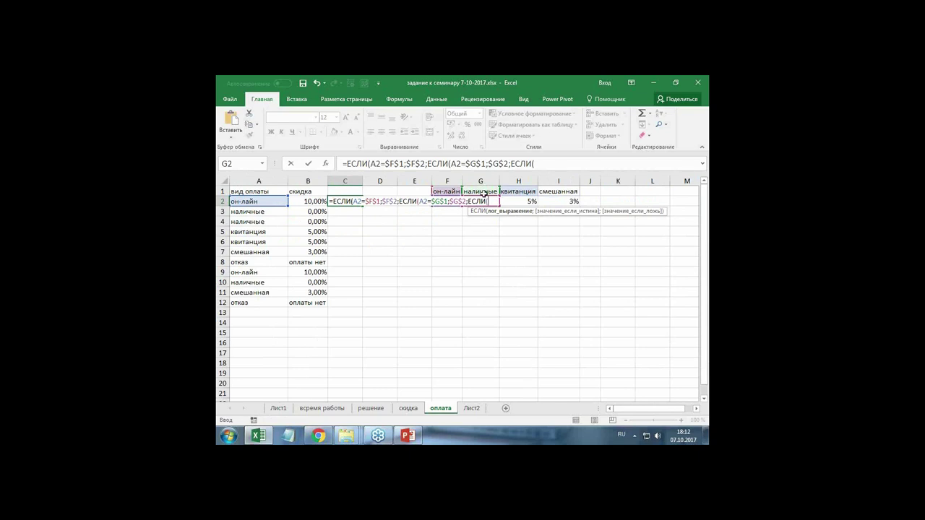
Step: Add the квитанция check A2=$H$1 returning $H$2, then open another nested ЕСЛИ(
{"action": "left_click", "coordinate": [256, 201]}
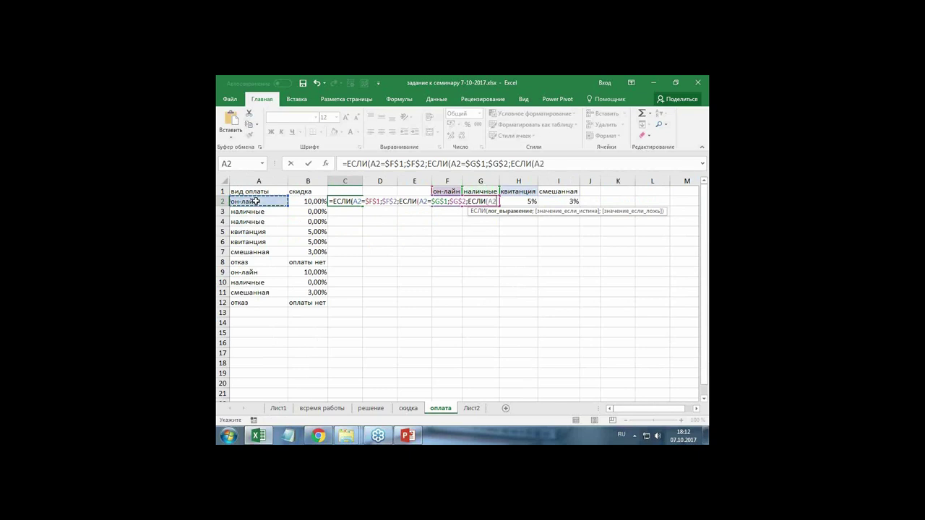
{"action": "type", "text": "="}
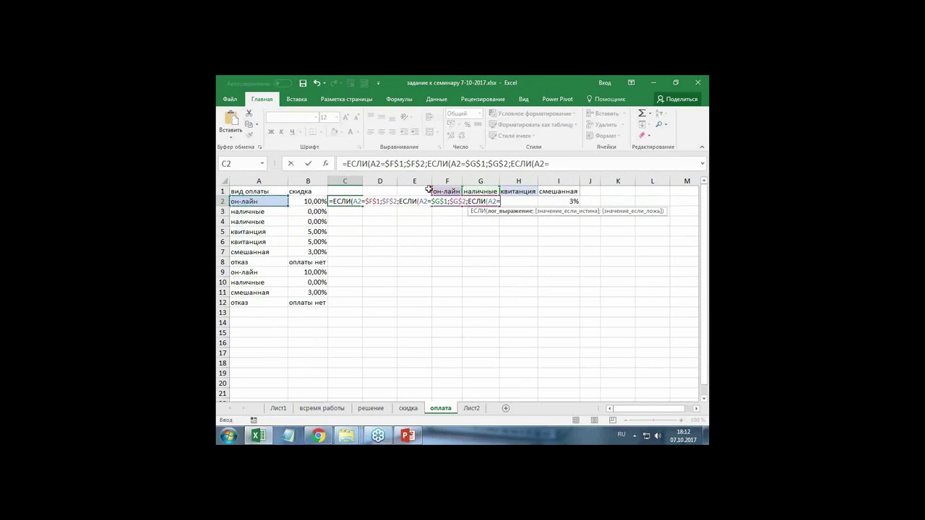
{"action": "left_click", "coordinate": [516, 192]}
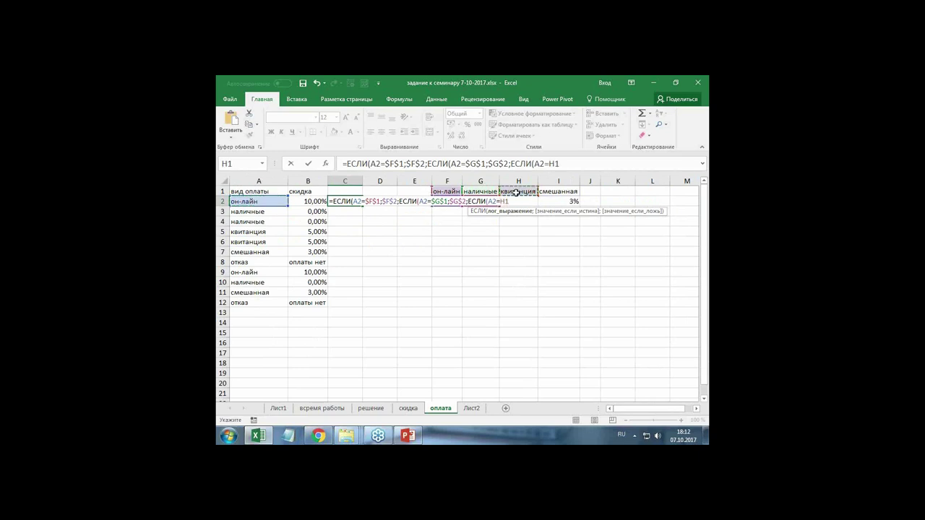
{"action": "key", "text": "F4"}
{"action": "type", "text": "$H$1;"}
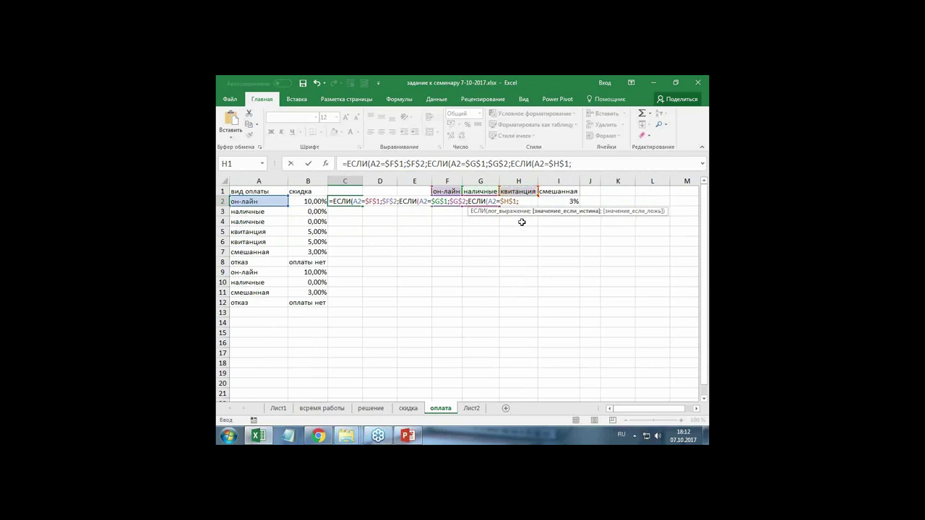
{"action": "left_click", "coordinate": [521, 220]}
{"action": "key", "text": "Up"}
{"action": "key", "text": "Up"}
{"action": "key", "text": "F4"}
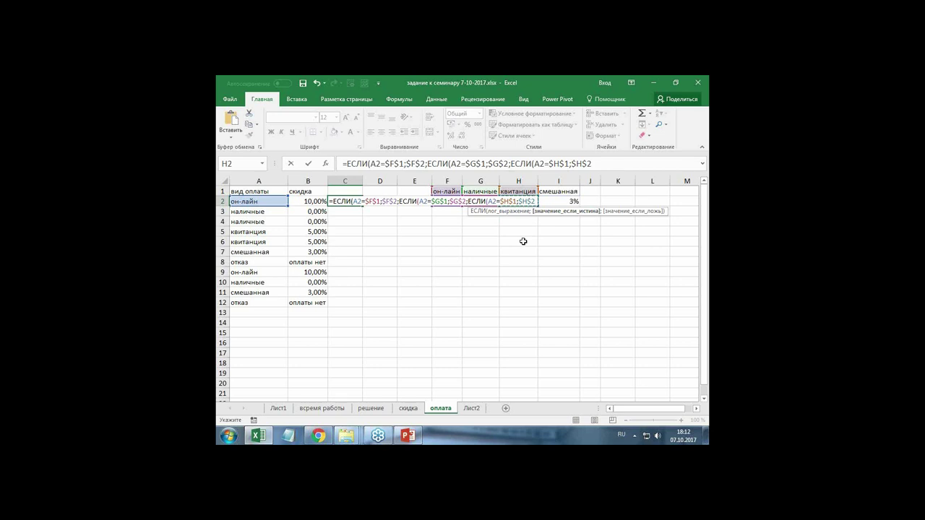
{"action": "type", "text": ";ЕСЛИ("}
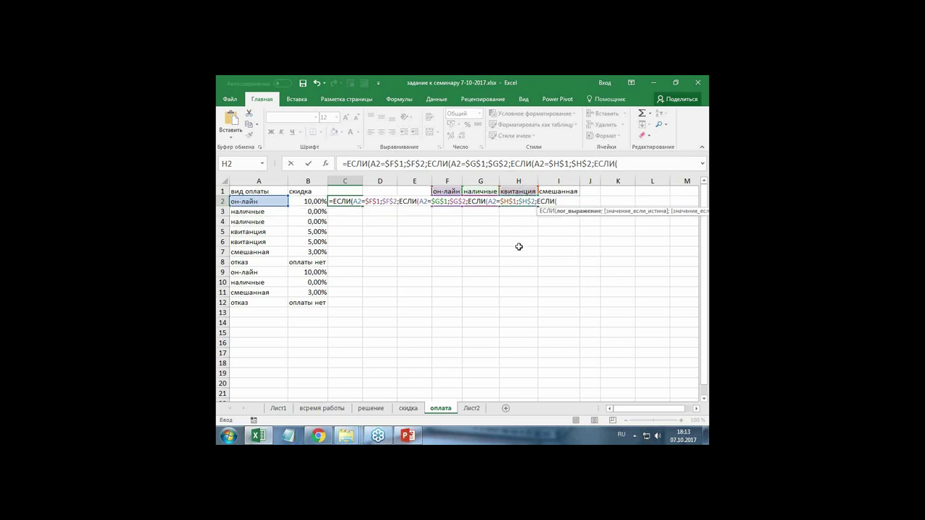
Step: Add the final смешанная check A2=$I$1 returning $I$2
{"action": "left_click", "coordinate": [253, 201]}
{"action": "type", "text": "="}
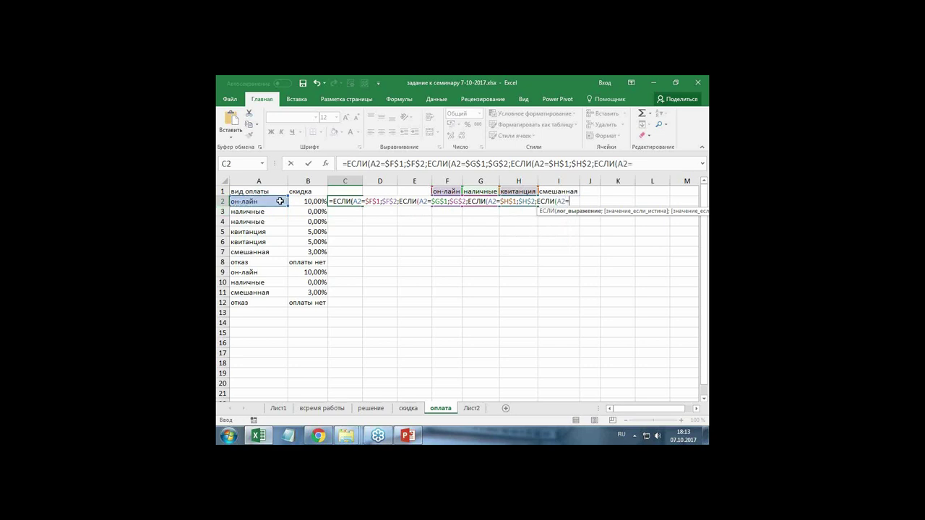
{"action": "left_click", "coordinate": [562, 192]}
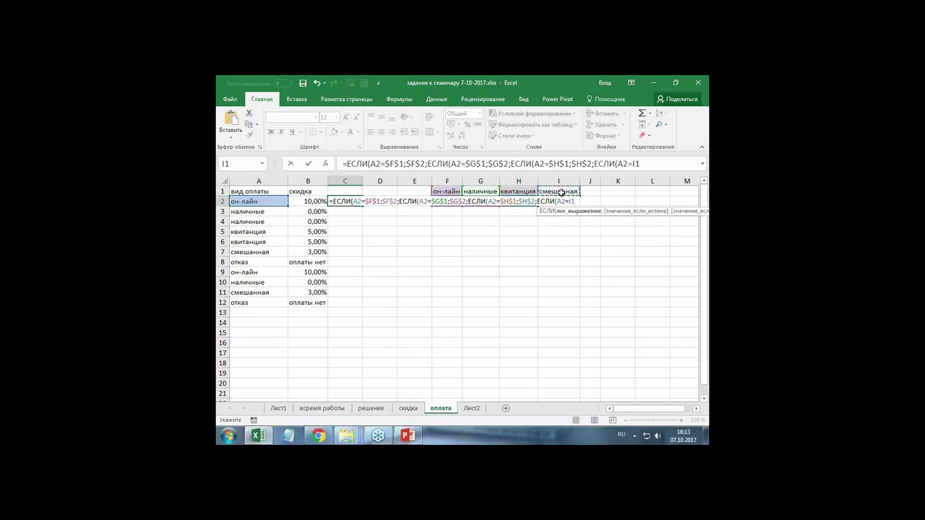
{"action": "key", "text": "F4"}
{"action": "type", "text": "$I$1;"}
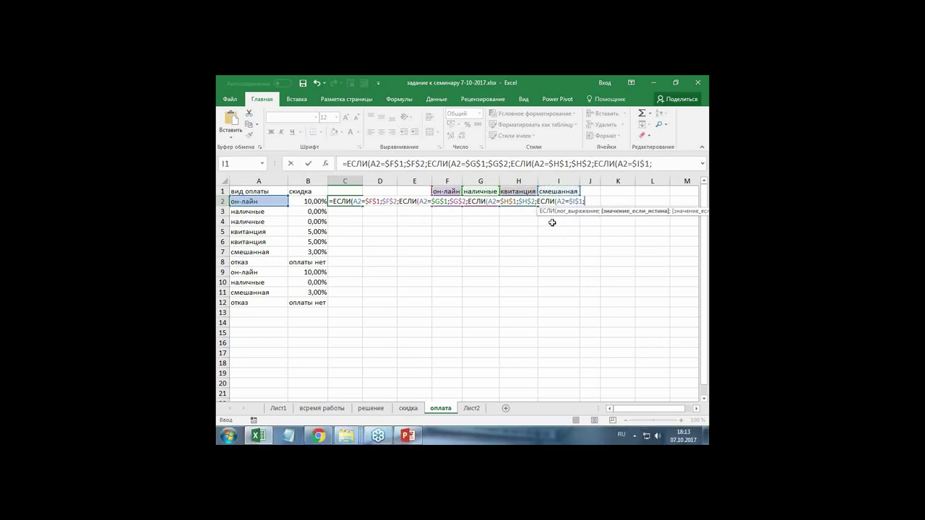
{"action": "left_click", "coordinate": [593, 191]}
{"action": "key", "text": "Left"}
{"action": "key", "text": "Down"}
{"action": "key", "text": "F4"}
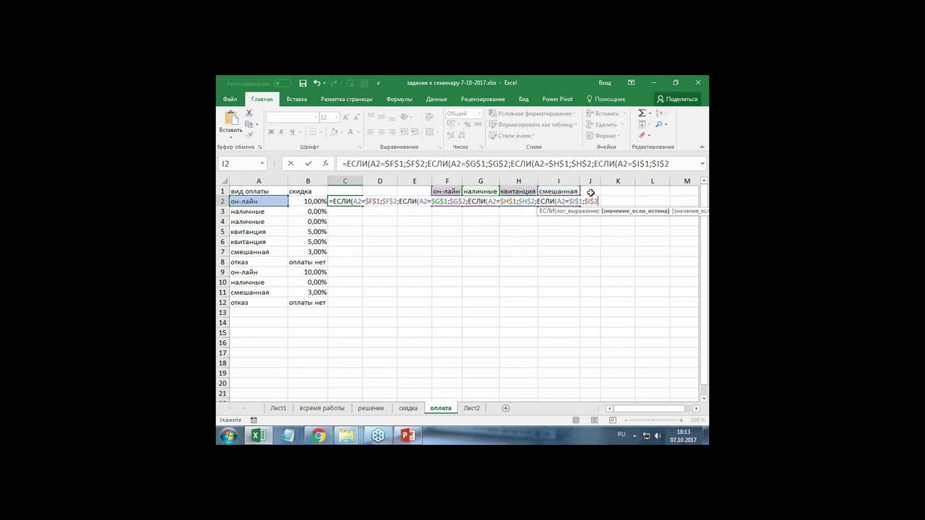
Step: End the formula with the fallback "оплаты нет" and close all parentheses
{"action": "type", "text": ";"}
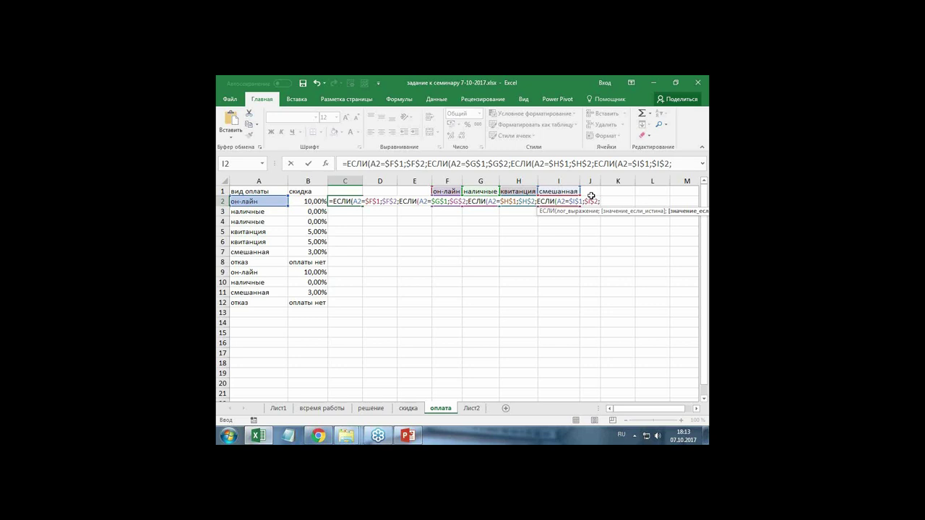
{"action": "type", "text": "\"н"}
{"action": "key", "text": "BackSpace"}
{"action": "type", "text": "оплаты нет"}
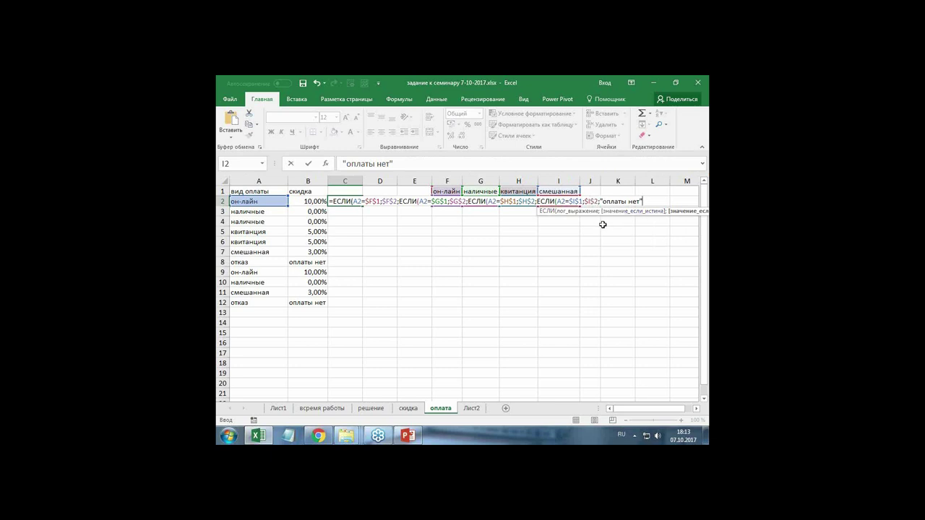
{"action": "type", "text": ")"}
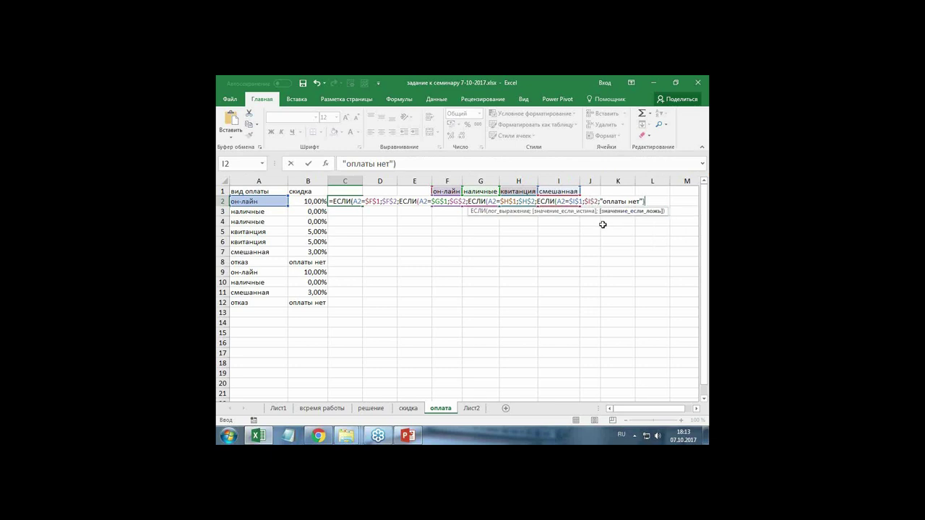
{"action": "type", "text": ")))"}
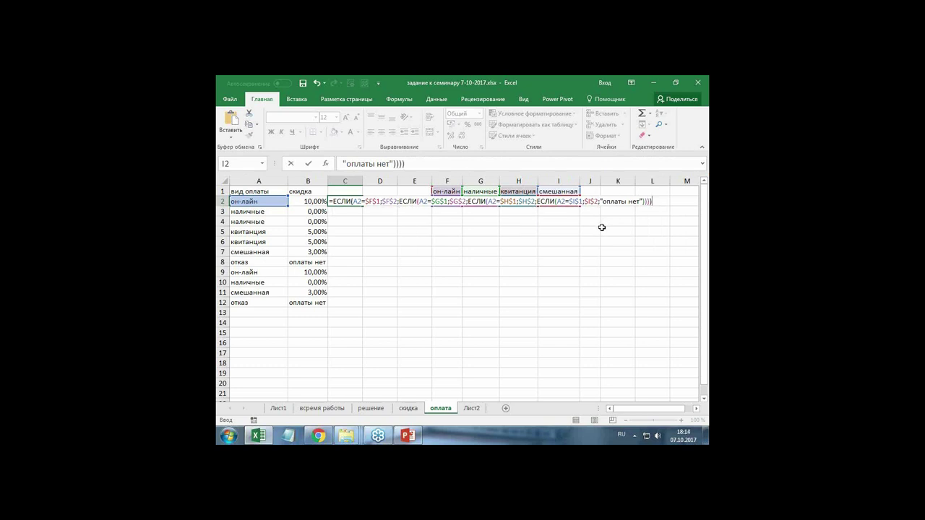
Step: Commit C2's formula, fill it down to C12, and widen column C
{"action": "key", "text": "ctrl+Return"}
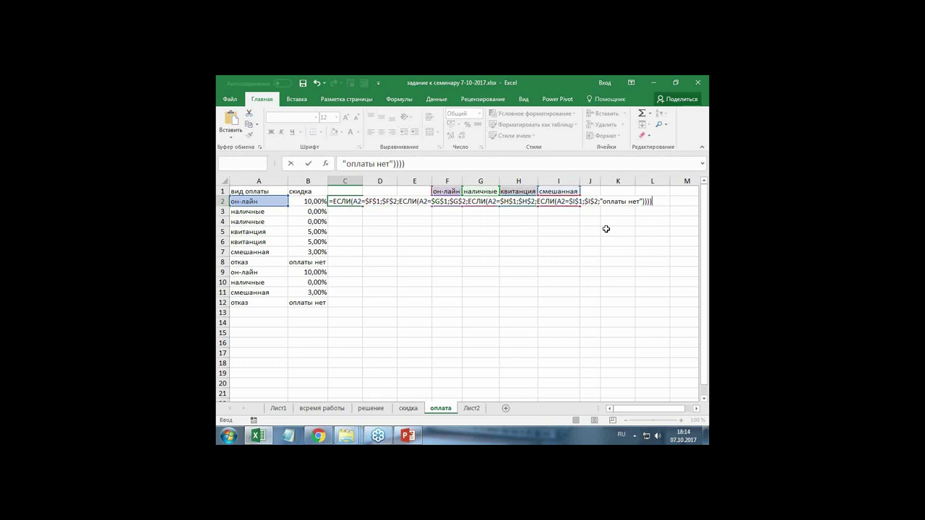
{"action": "double_click", "coordinate": [362, 206]}
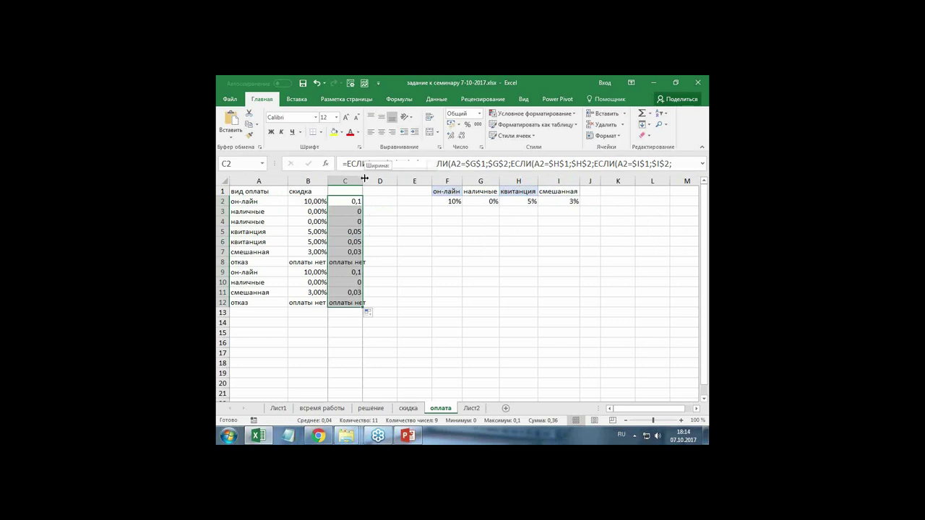
{"action": "left_click_drag", "start_coordinate": [362, 181], "coordinate": [372, 181]}
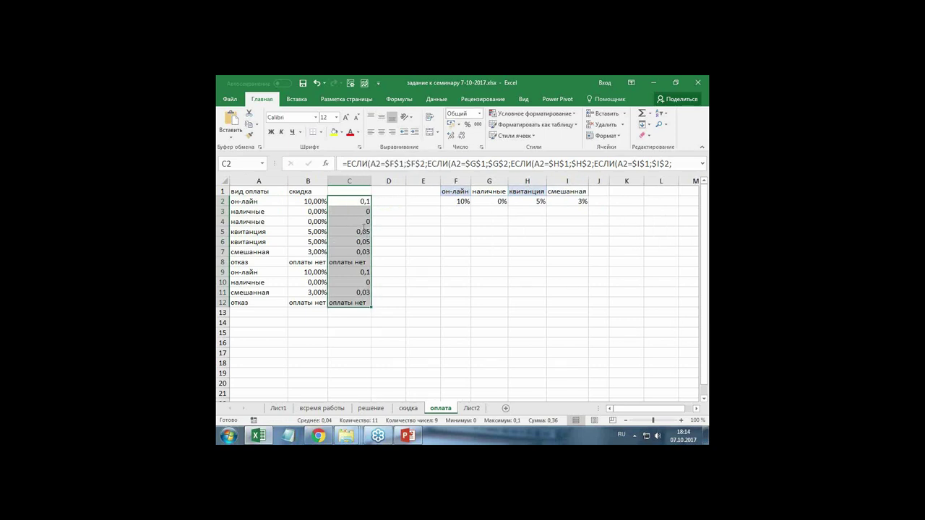
Step: Format the C2:C12 results as Процентный percentages
{"action": "left_click", "coordinate": [478, 114]}
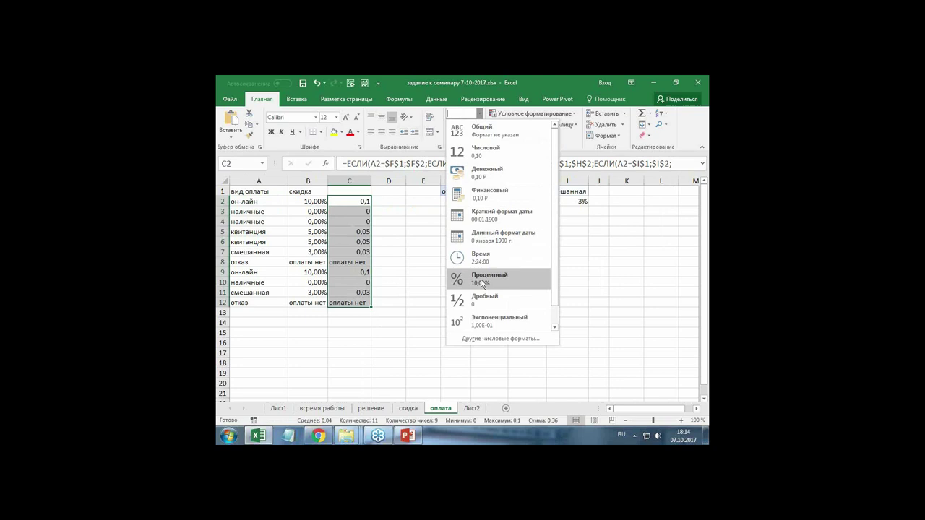
{"action": "left_click", "coordinate": [484, 281]}
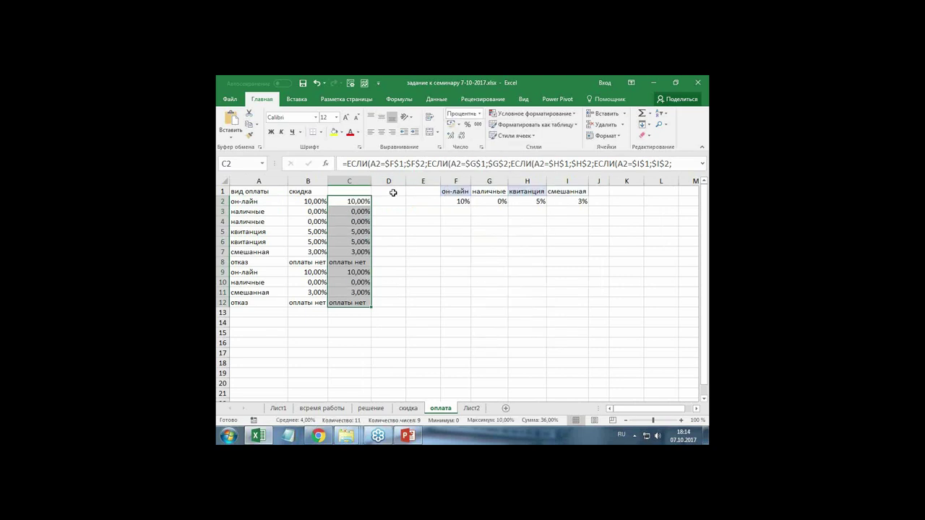
{"action": "left_click", "coordinate": [393, 200]}
{"action": "key", "text": "Left"}
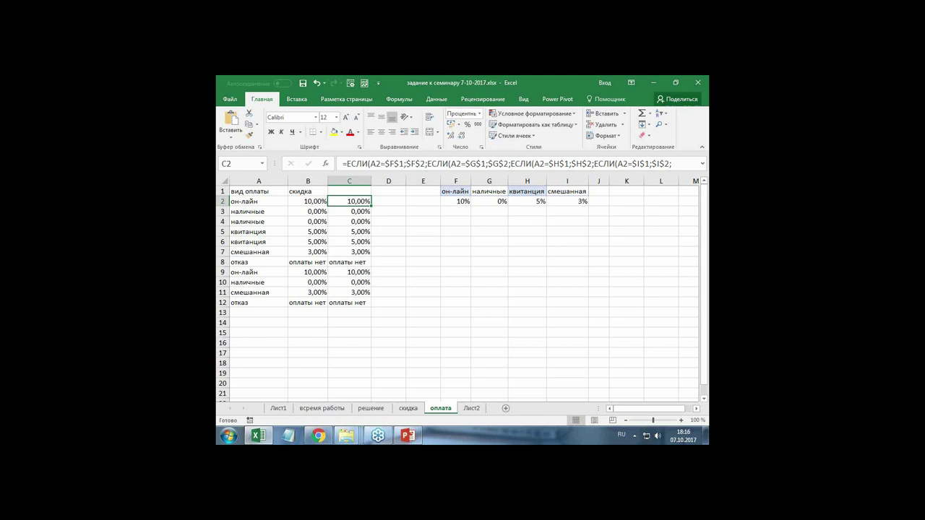
{"action": "left_click", "coordinate": [389, 201]}
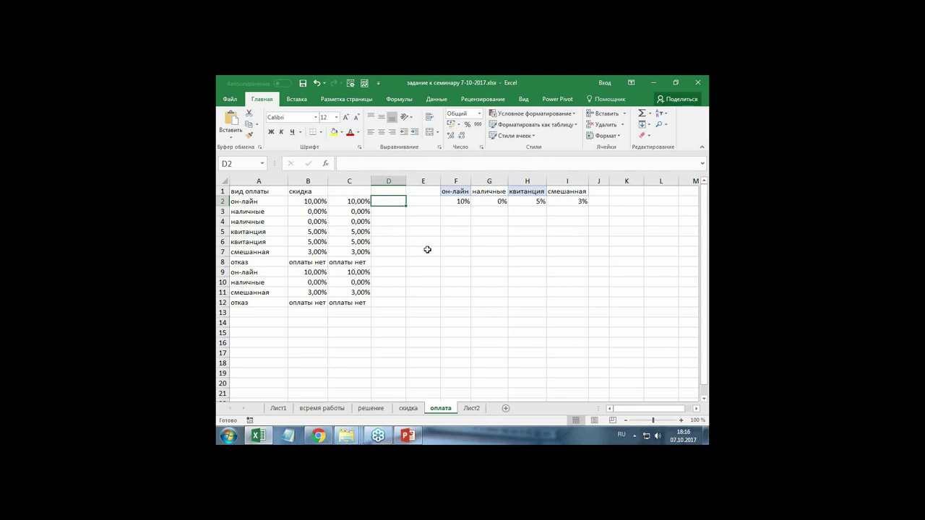
{"action": "left_click", "coordinate": [426, 280]}
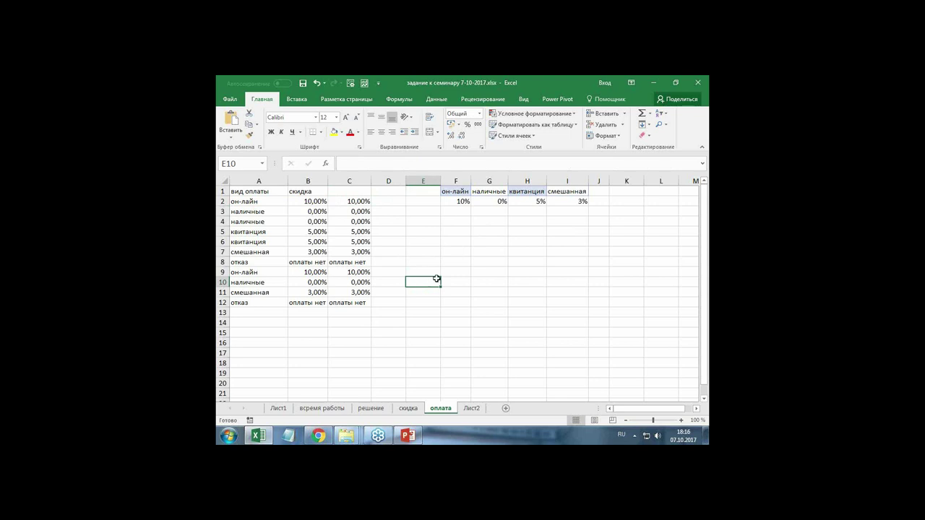
{"action": "left_click", "coordinate": [390, 201]}
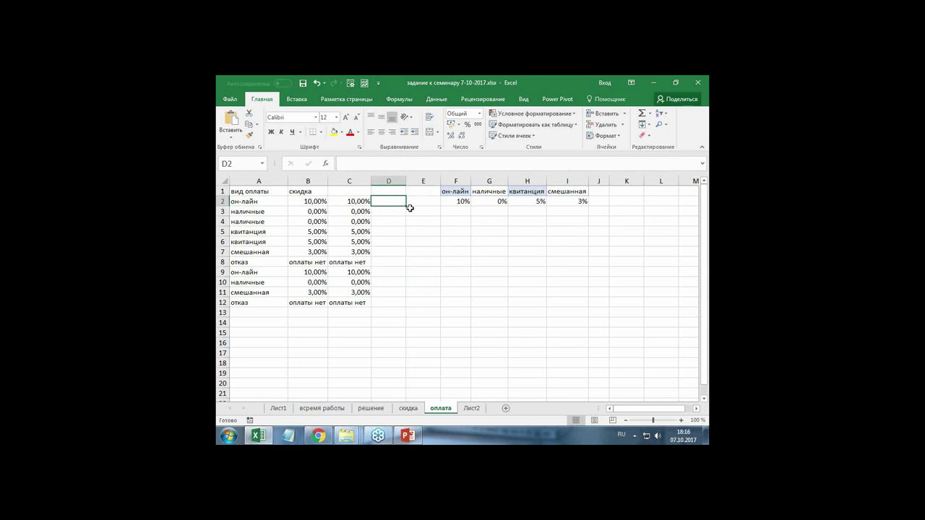
{"action": "key", "text": "Return"}
{"action": "left_click", "coordinate": [395, 200]}
{"action": "left_click", "coordinate": [388, 225]}
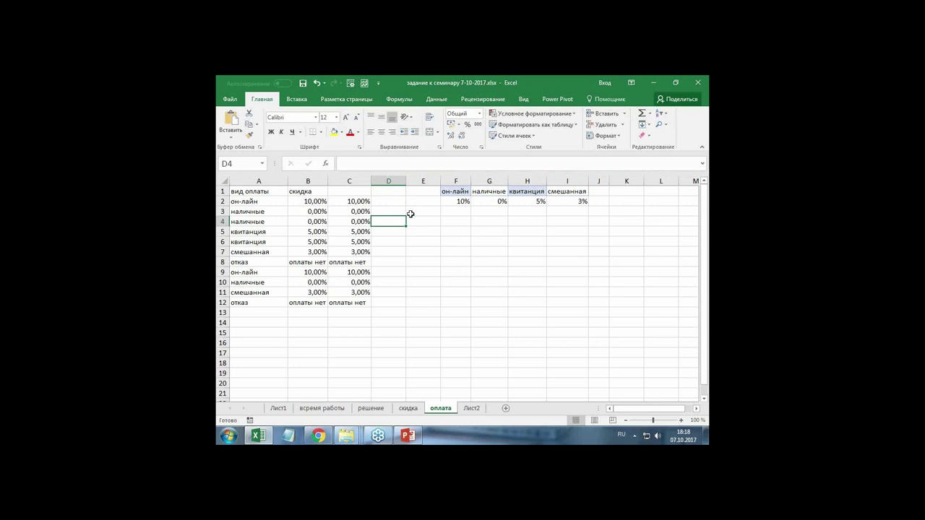
{"action": "left_click", "coordinate": [397, 205]}
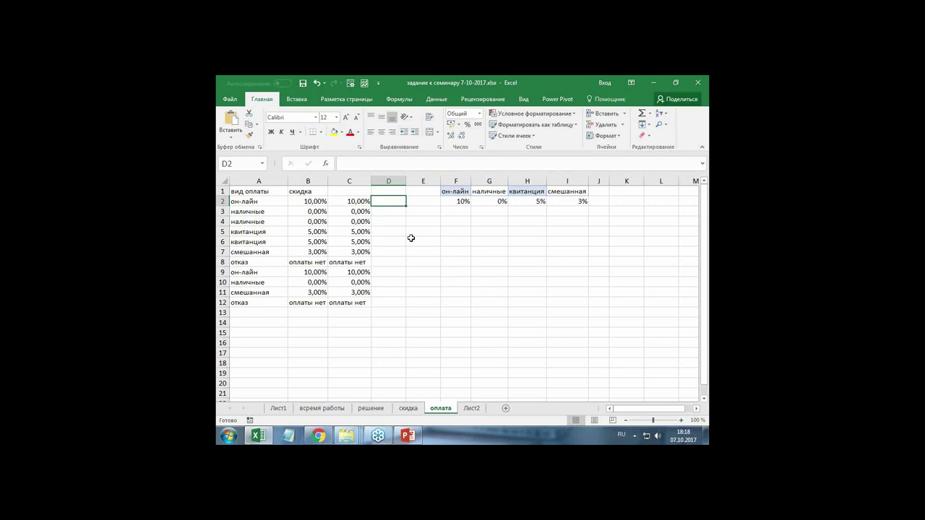
{"action": "left_click", "coordinate": [412, 203]}
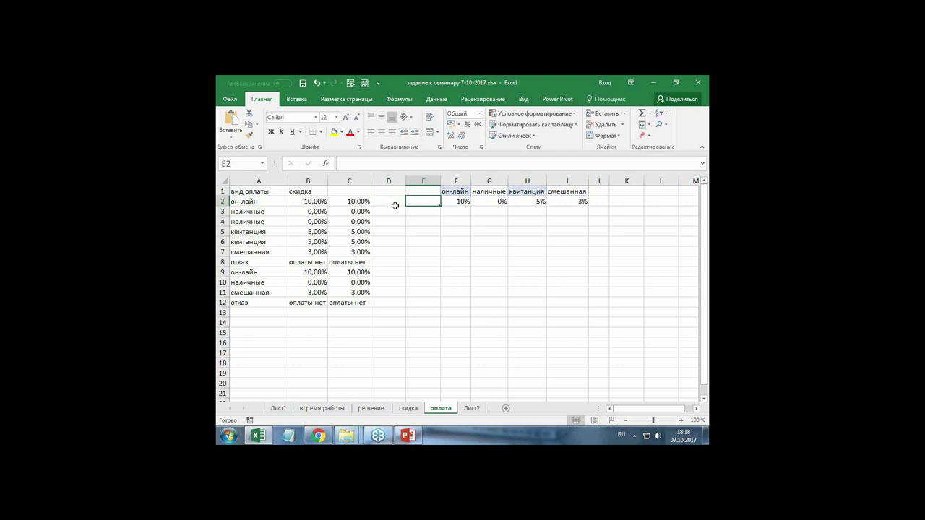
{"action": "left_click", "coordinate": [397, 200]}
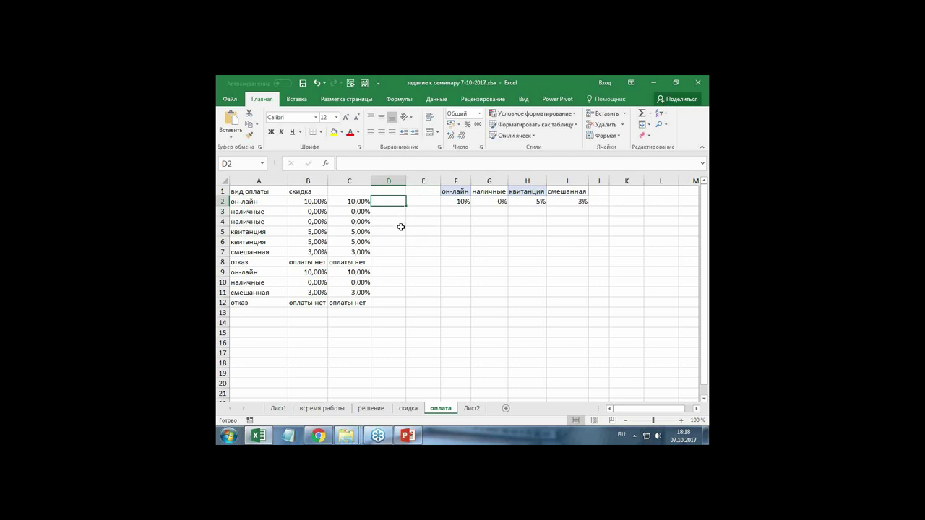
{"action": "left_click", "coordinate": [399, 221]}
{"action": "left_click", "coordinate": [418, 201]}
{"action": "left_click", "coordinate": [399, 201]}
{"action": "left_click", "coordinate": [399, 213]}
{"action": "left_click", "coordinate": [399, 203]}
{"action": "left_click", "coordinate": [399, 211]}
{"action": "left_click", "coordinate": [392, 201]}
Step: Close Excel and show slide 7, Ближайшие группы, in a maximised PowerPoint window
{"action": "left_click", "coordinate": [697, 82]}
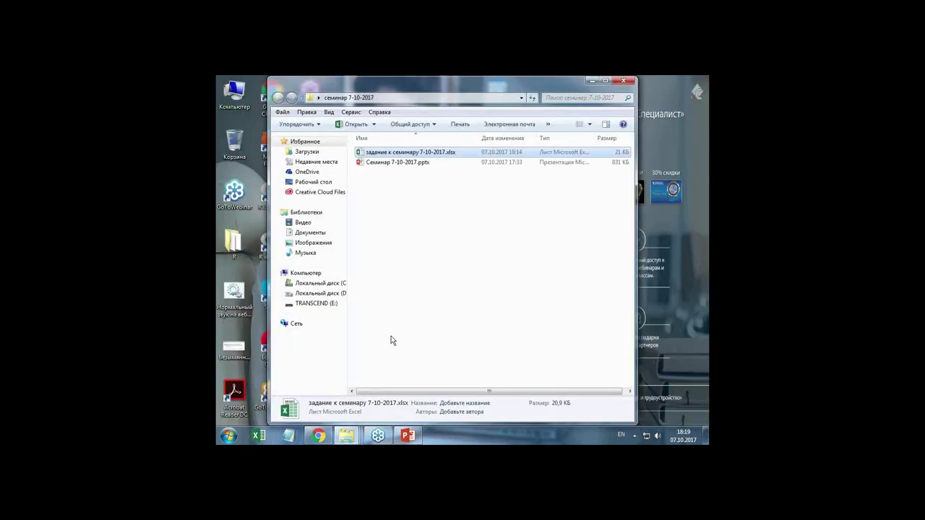
{"action": "left_click", "coordinate": [398, 435]}
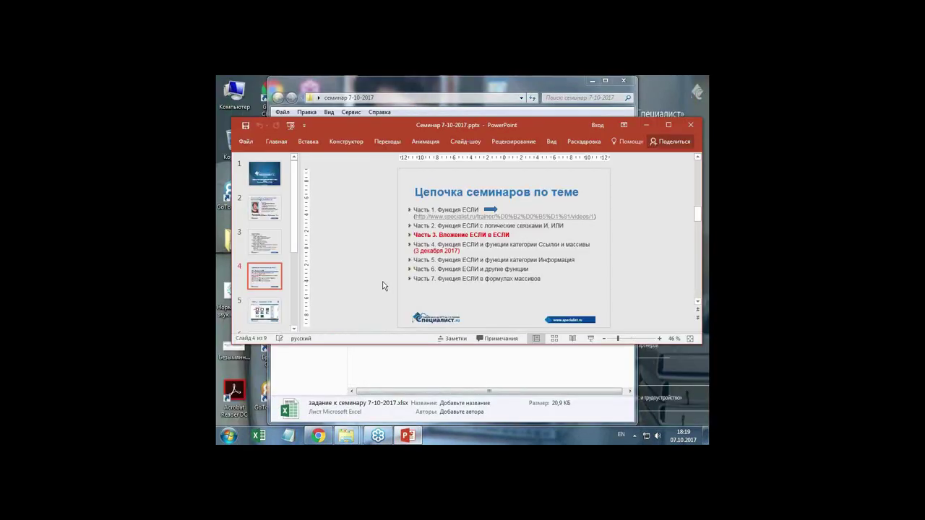
{"action": "left_click_drag", "start_coordinate": [295, 217], "coordinate": [297, 288]}
{"action": "left_click", "coordinate": [264, 219]}
{"action": "left_click", "coordinate": [275, 266]}
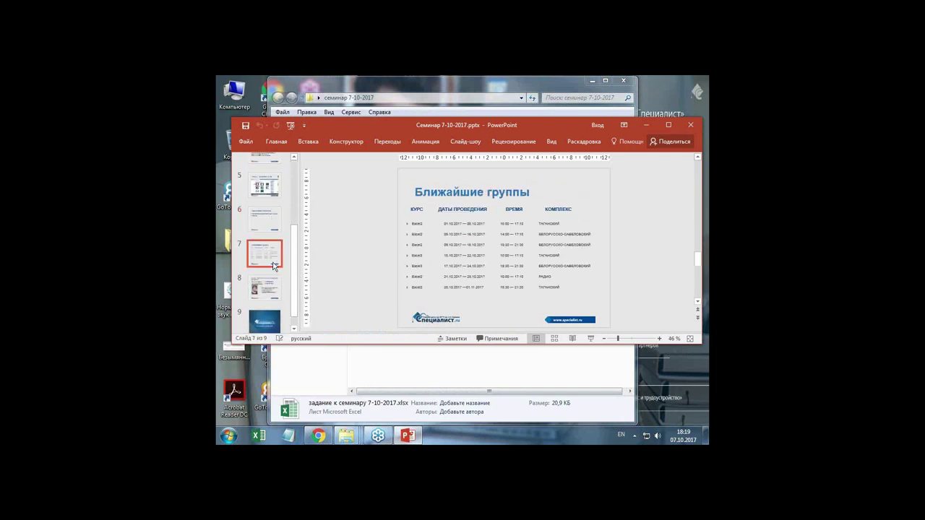
{"action": "left_click", "coordinate": [668, 124]}
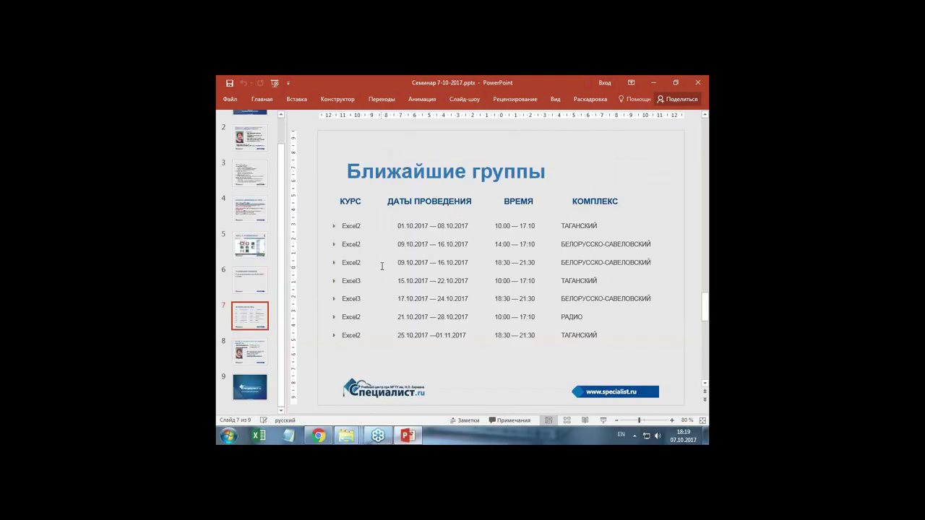
Step: View contact slide 8, then go to the closing slide 9, 'Благодарю за внимание!'
{"action": "left_click", "coordinate": [250, 358]}
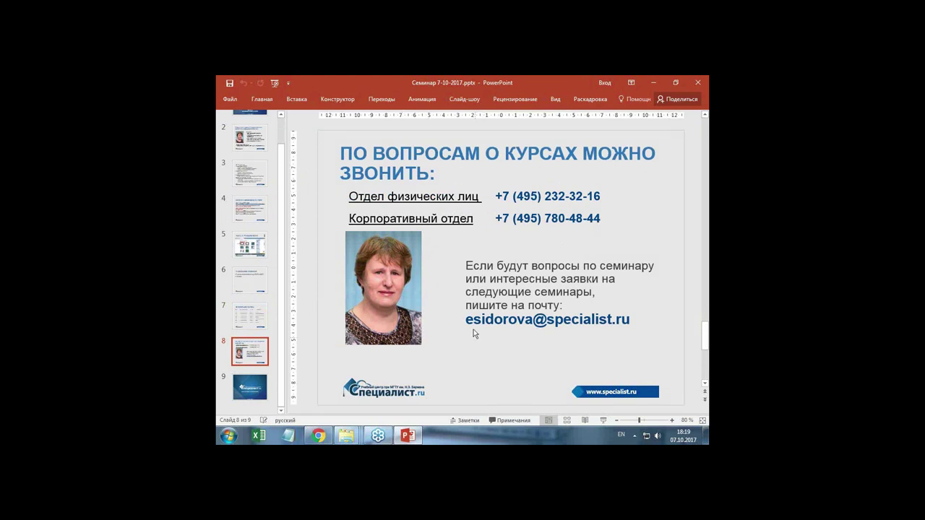
{"action": "left_click_drag", "start_coordinate": [466, 319], "coordinate": [652, 322]}
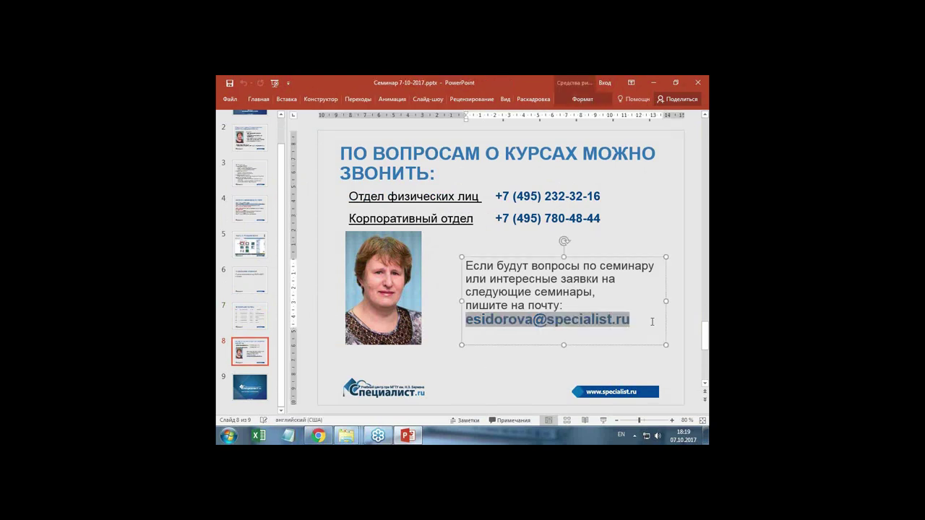
{"action": "left_click", "coordinate": [506, 369]}
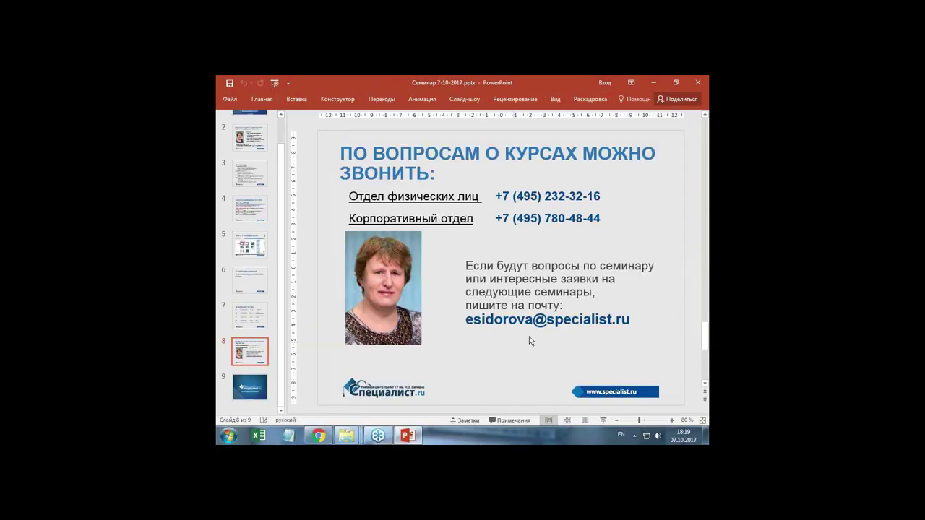
{"action": "left_click", "coordinate": [249, 388]}
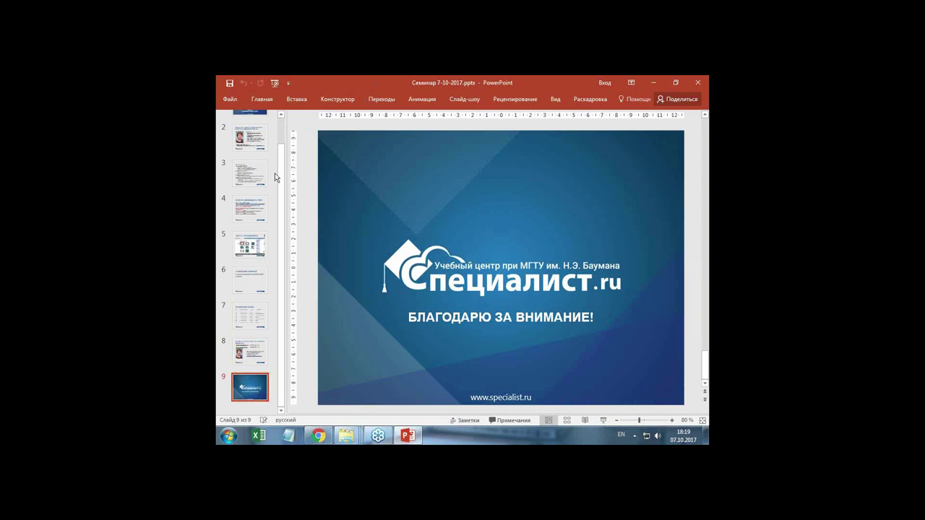
Step: Go to slide 4 and briefly highlight the Part 4 date (3 декабря 2017)
{"action": "left_click", "coordinate": [254, 209]}
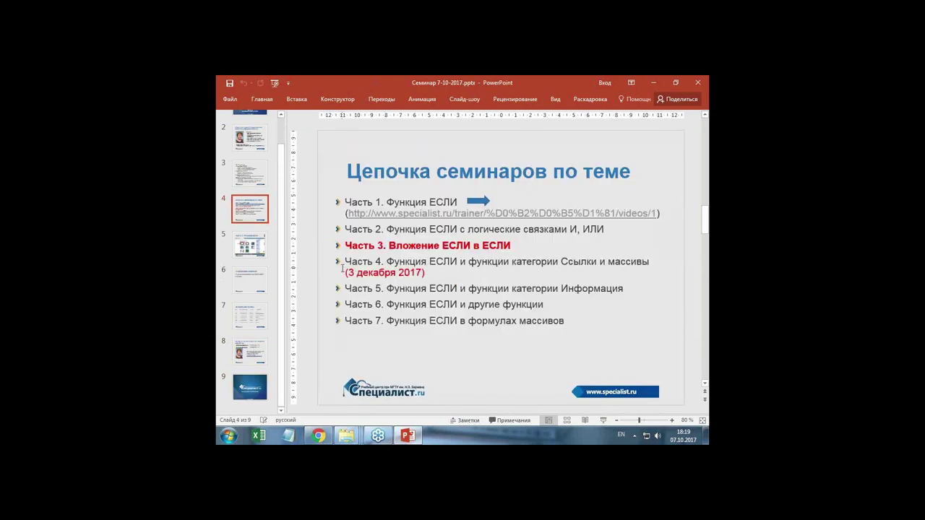
{"action": "left_click_drag", "start_coordinate": [345, 273], "coordinate": [427, 273]}
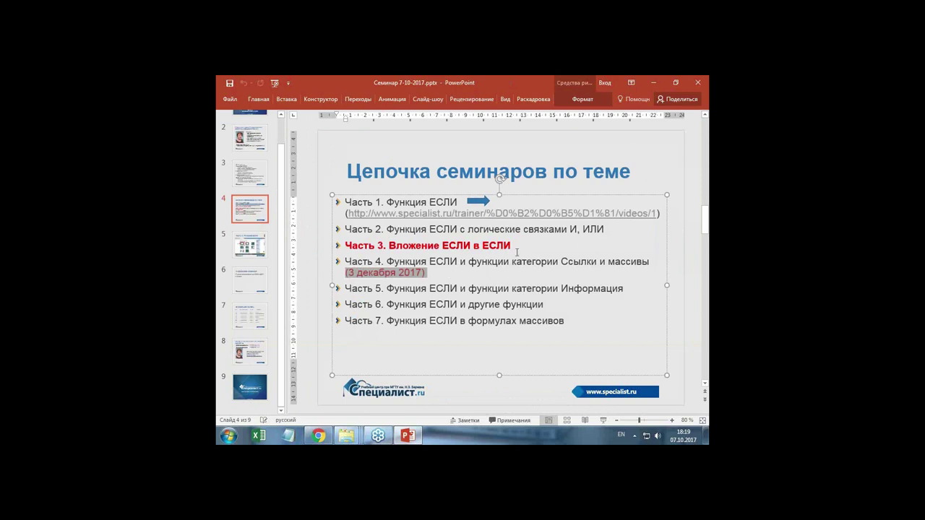
{"action": "left_click", "coordinate": [427, 274]}
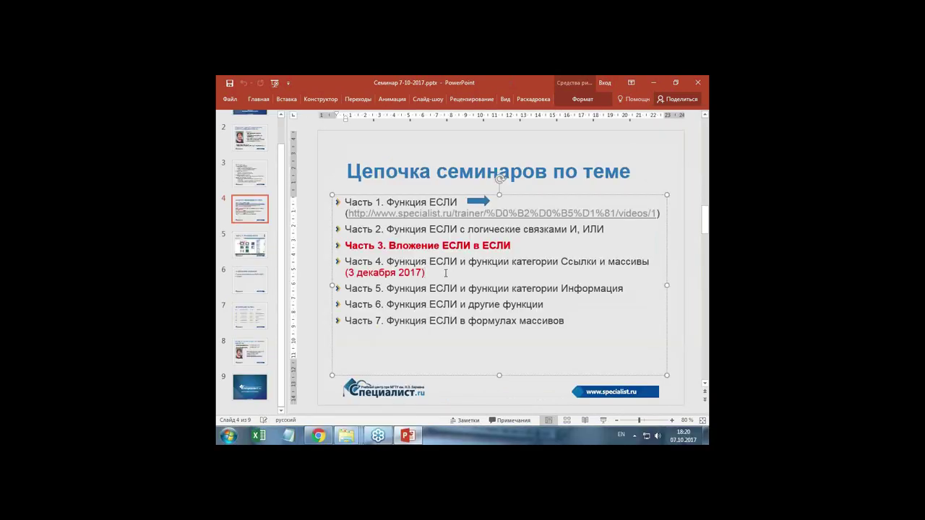